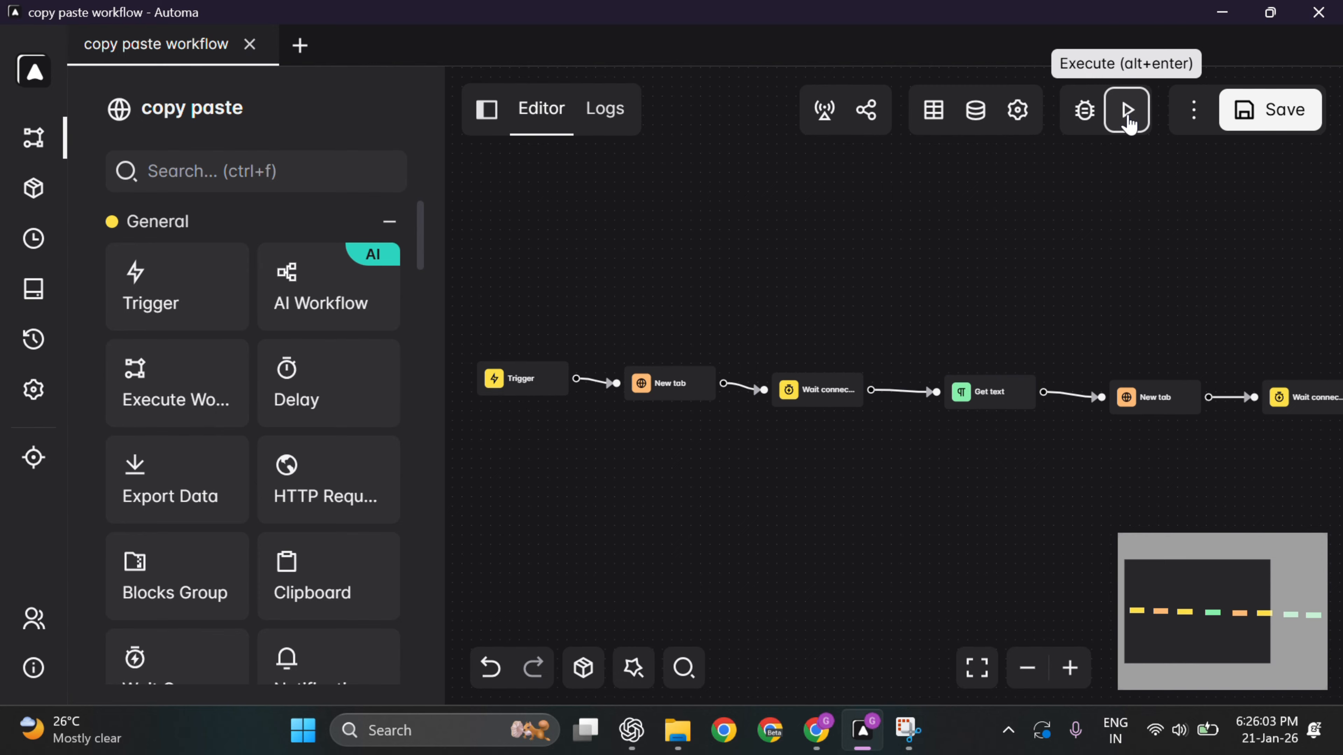
Run the copy paste workflow and examine the Google search it performs with the scraped quote.
left_click(1128, 120)
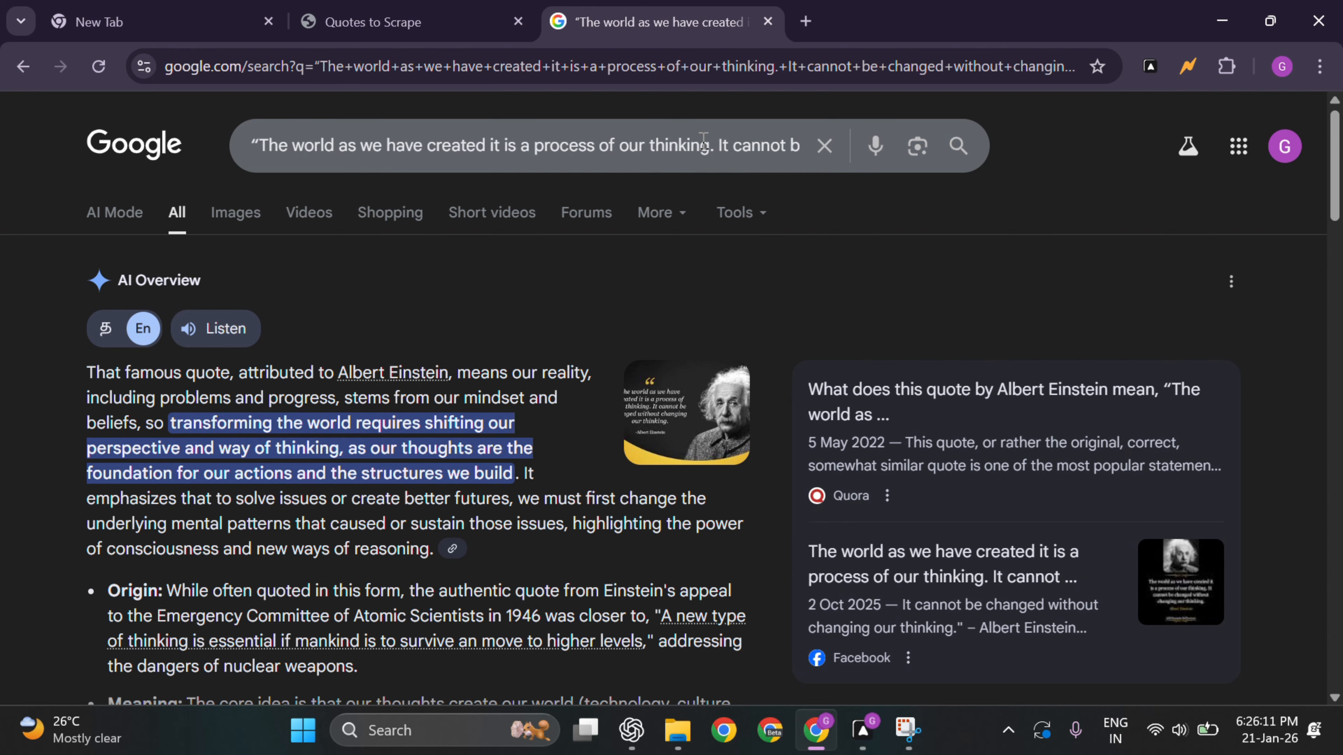
left_click_drag(349, 146, 655, 147)
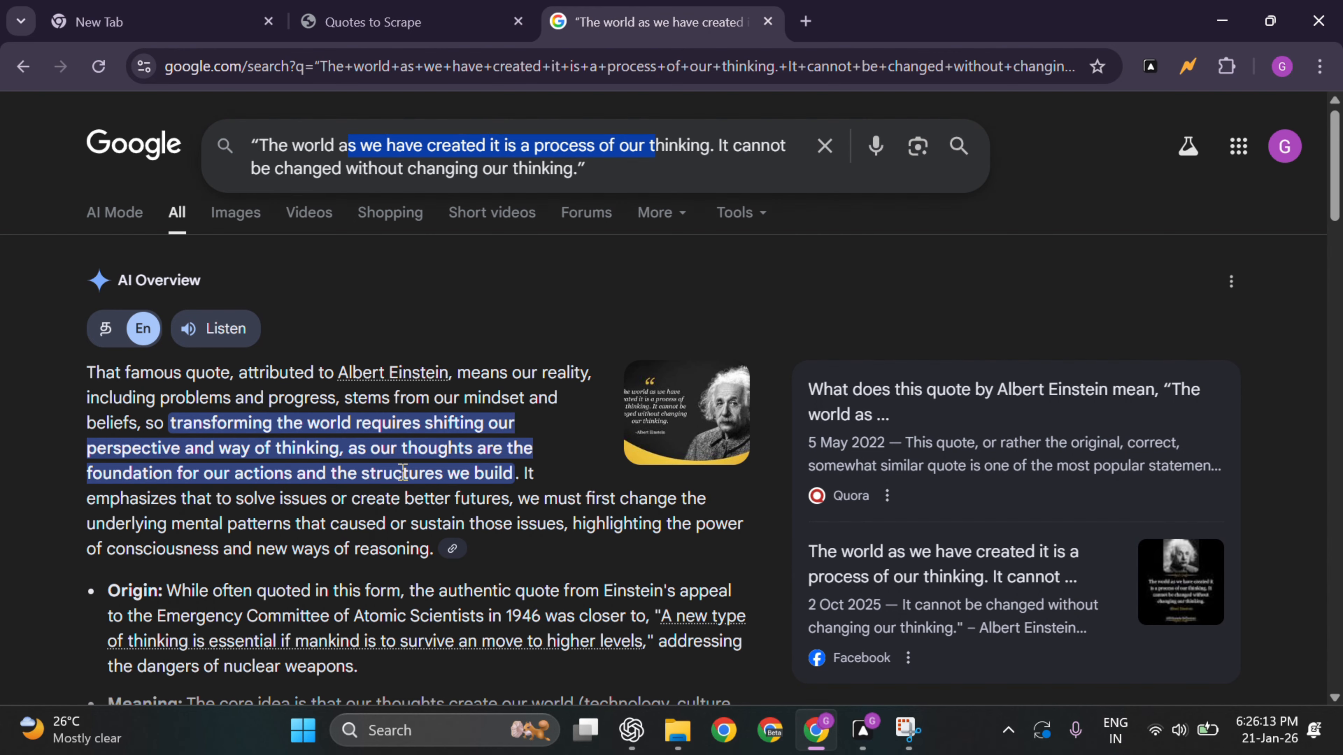
scroll(667, 481, "down", 10)
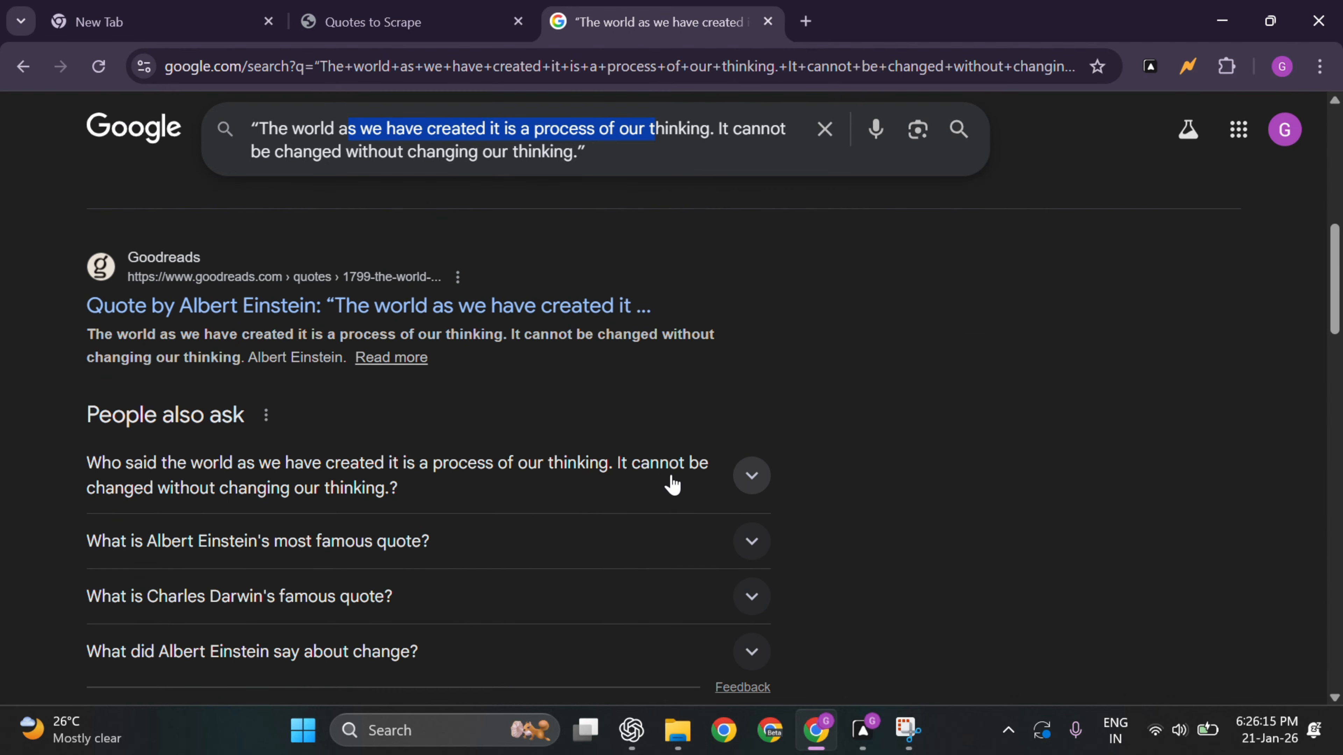
scroll(650, 487, "up", 5)
scroll(647, 480, "up", 5)
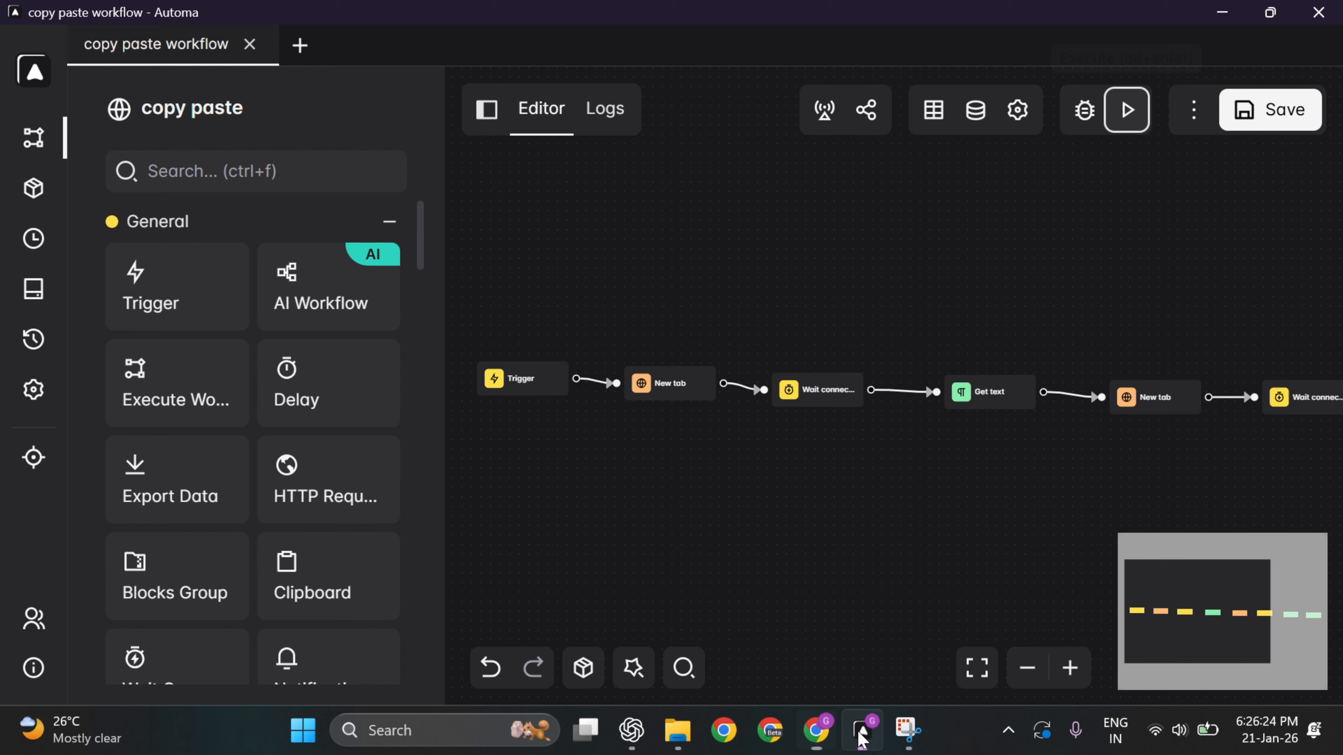
Return to Automa and create a new workflow named "cp pst".
left_click(861, 738)
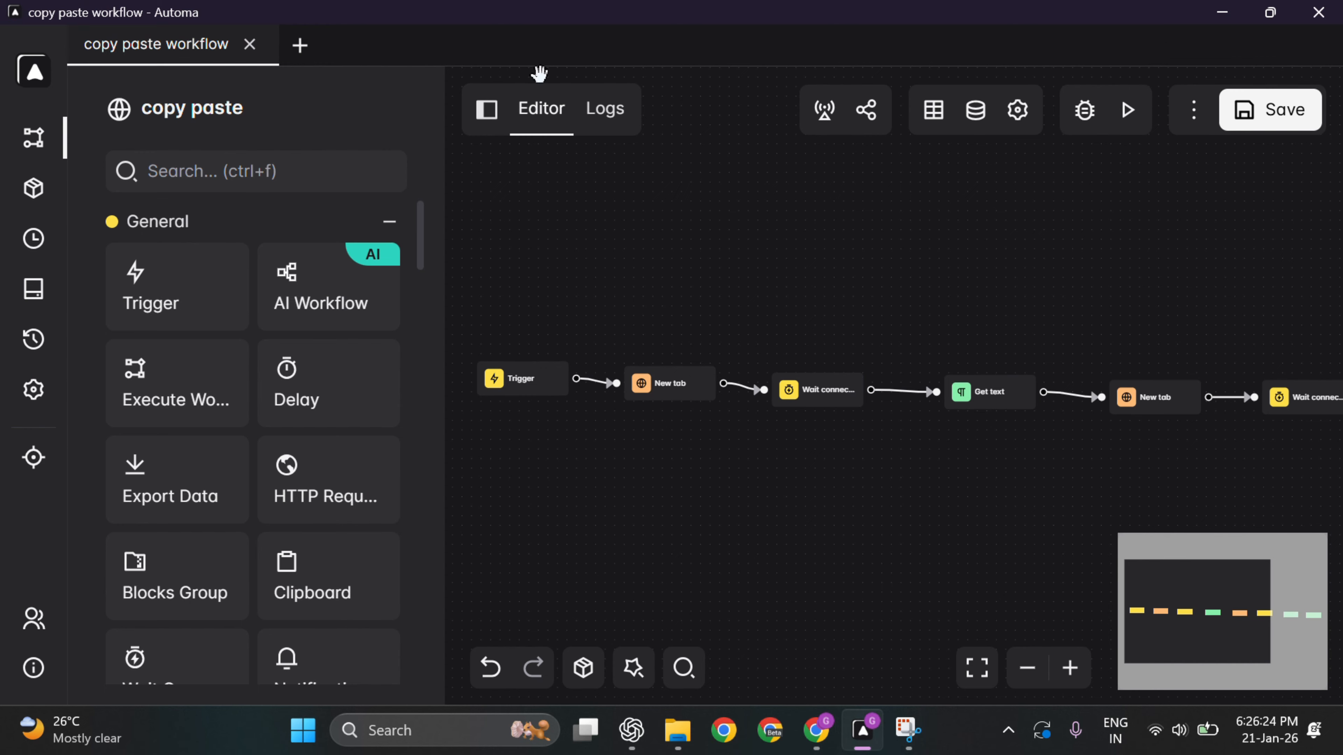
left_click(299, 45)
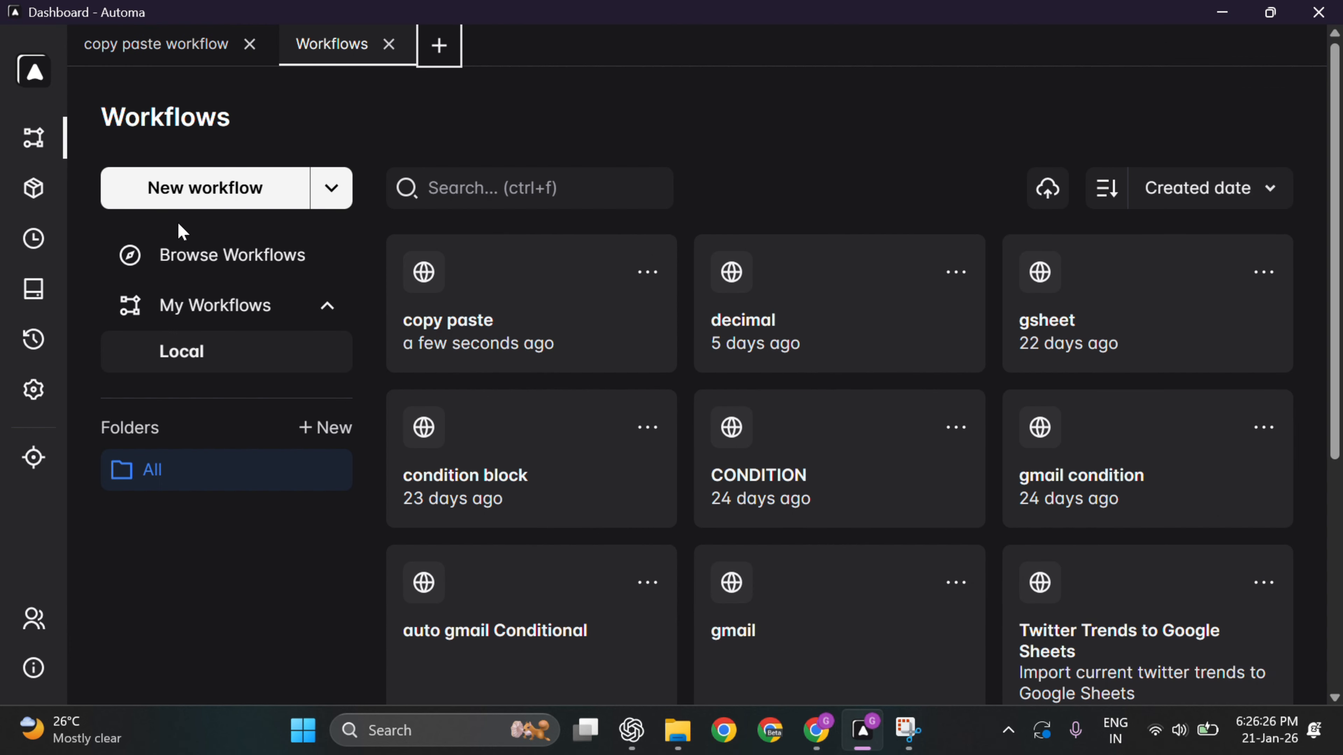
left_click(225, 188)
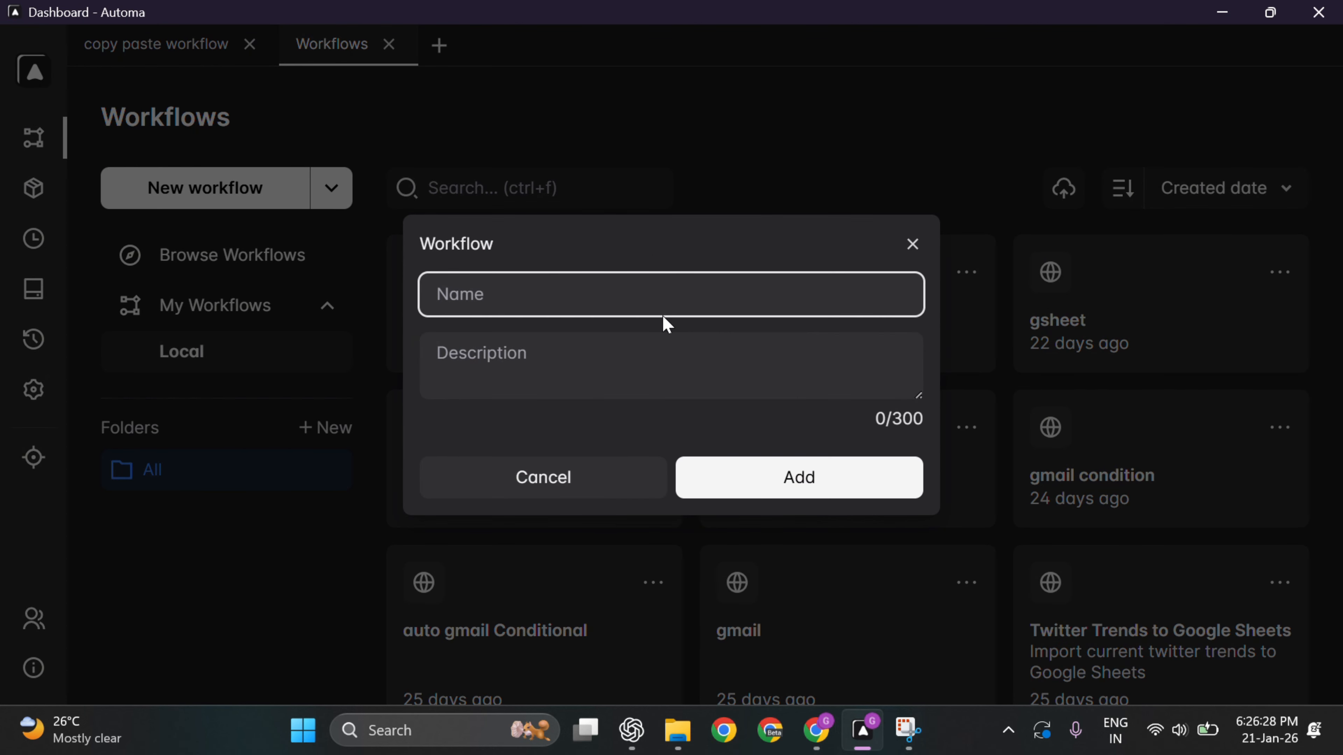
type("cp pst")
left_click(794, 477)
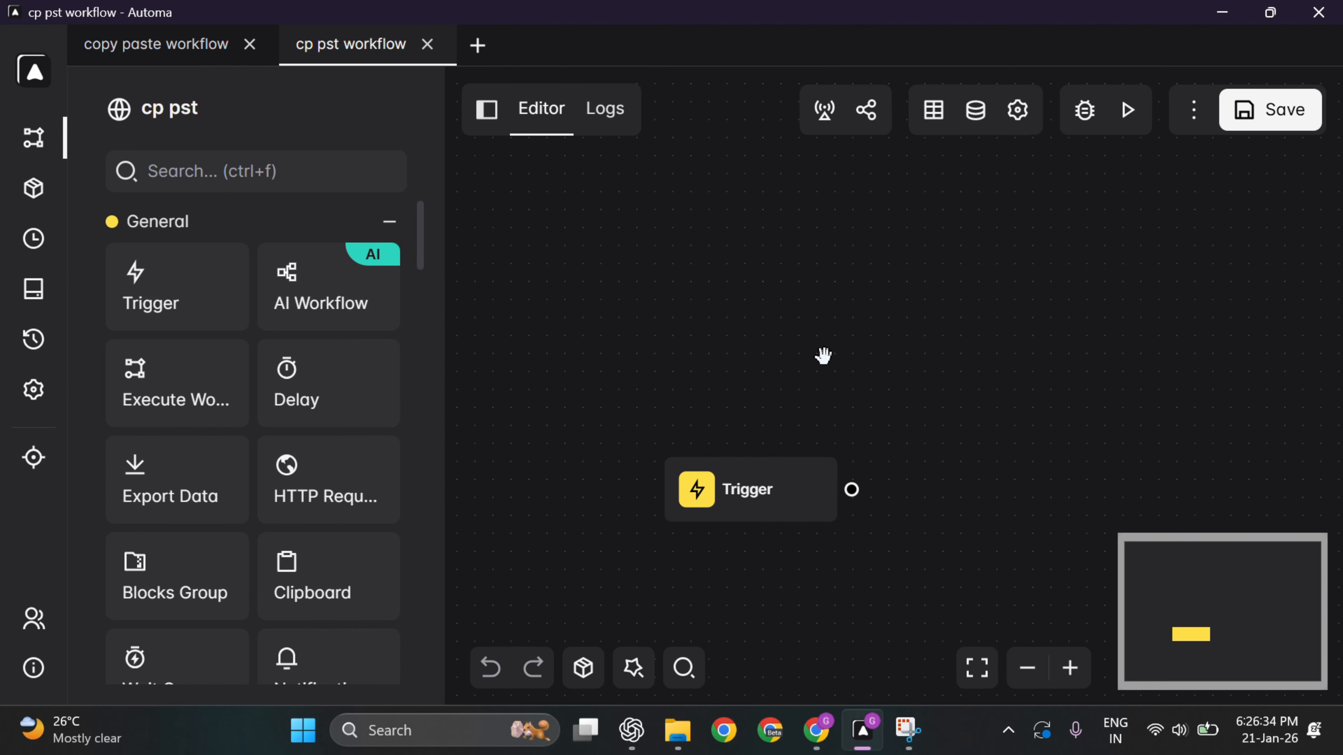
left_click_drag(931, 361, 756, 248)
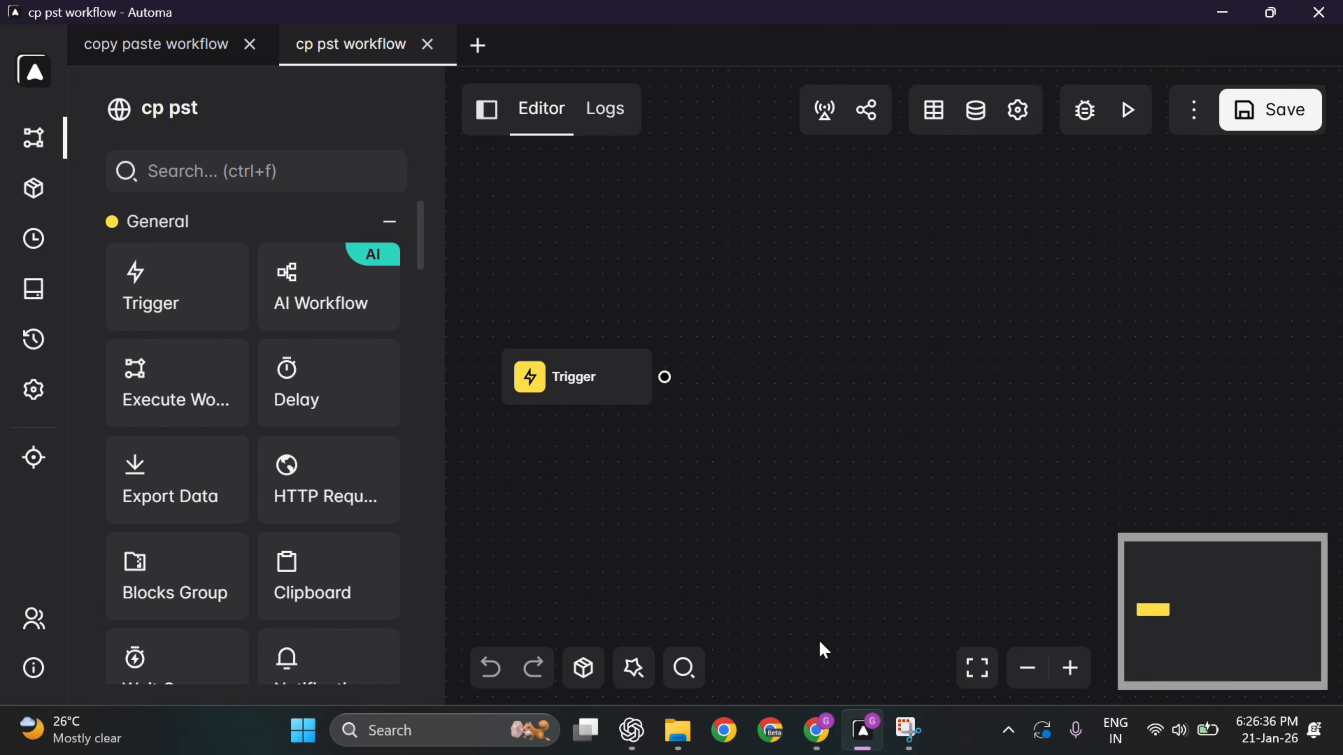
Switch to Chrome and review the first quote on Quotes to Scrape and the Google search box in a new tab.
left_click(816, 730)
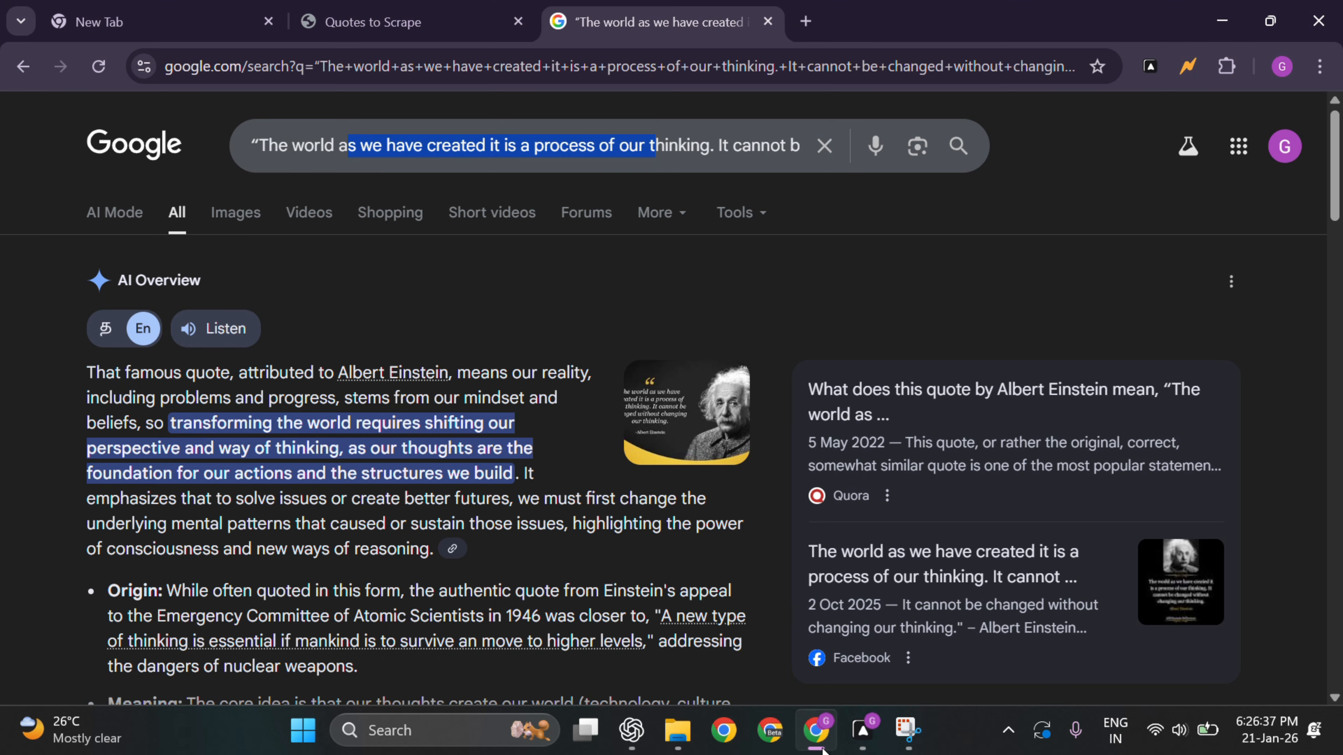
left_click(317, 22)
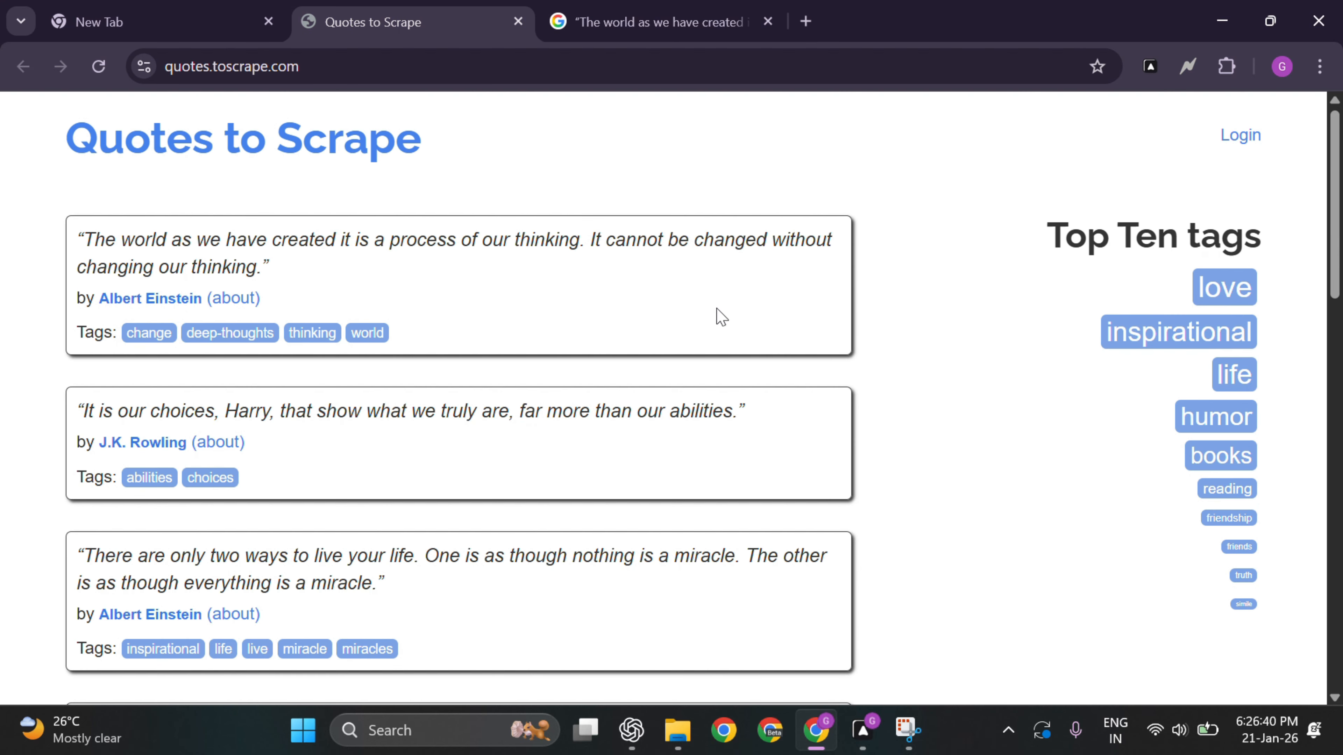
left_click_drag(85, 233, 254, 263)
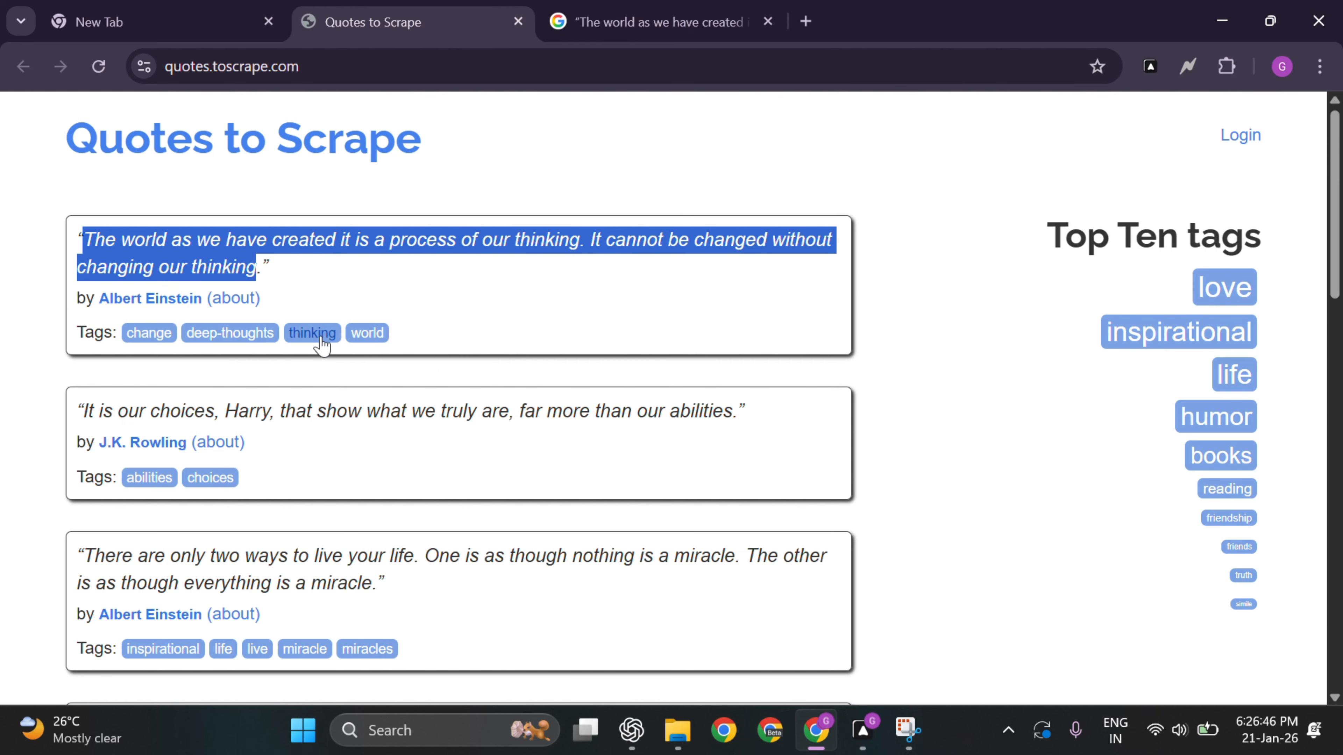
left_click(806, 22)
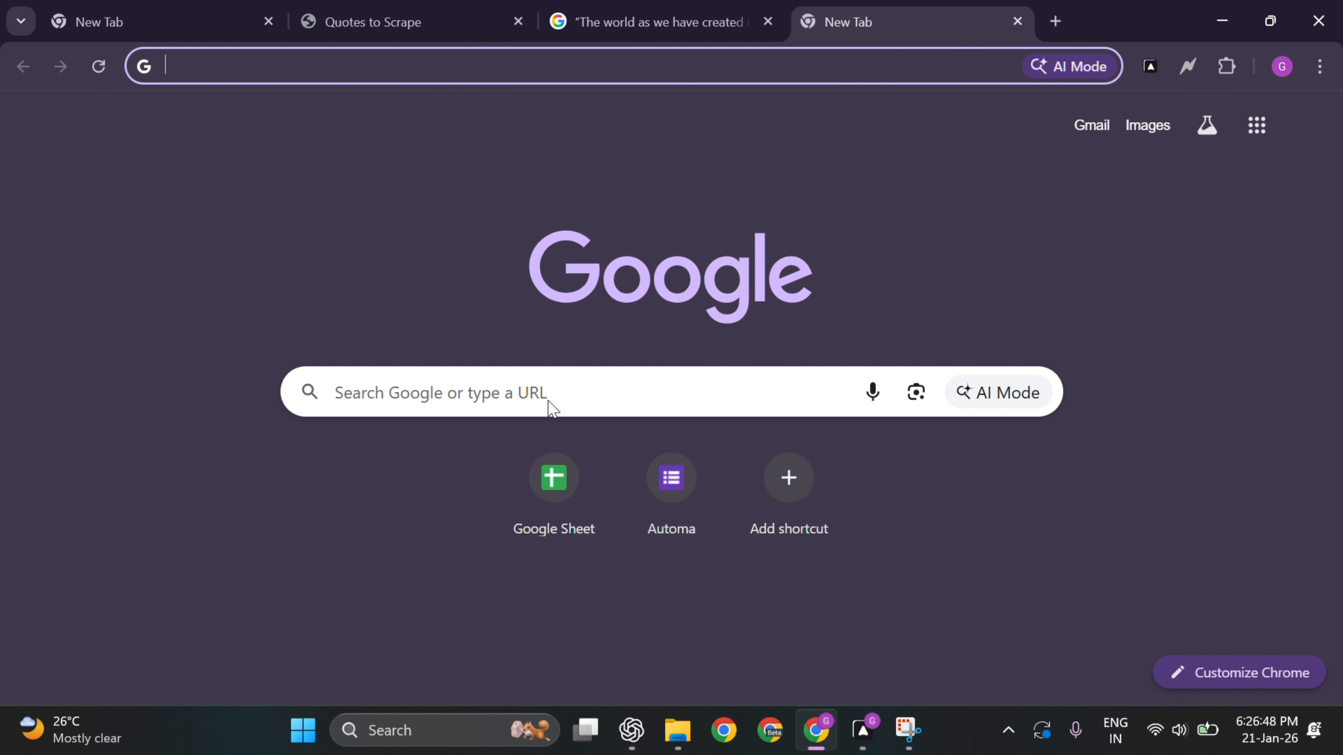
left_click(528, 390)
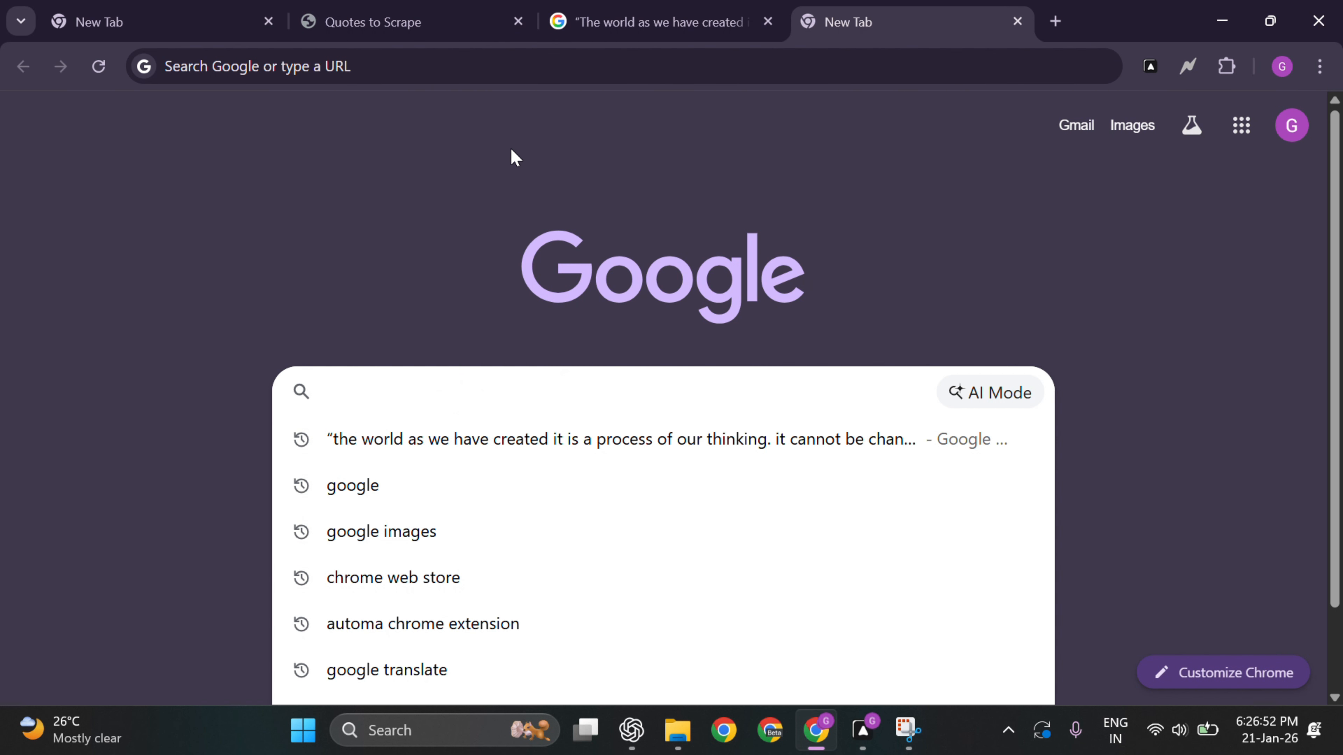
left_click(415, 16)
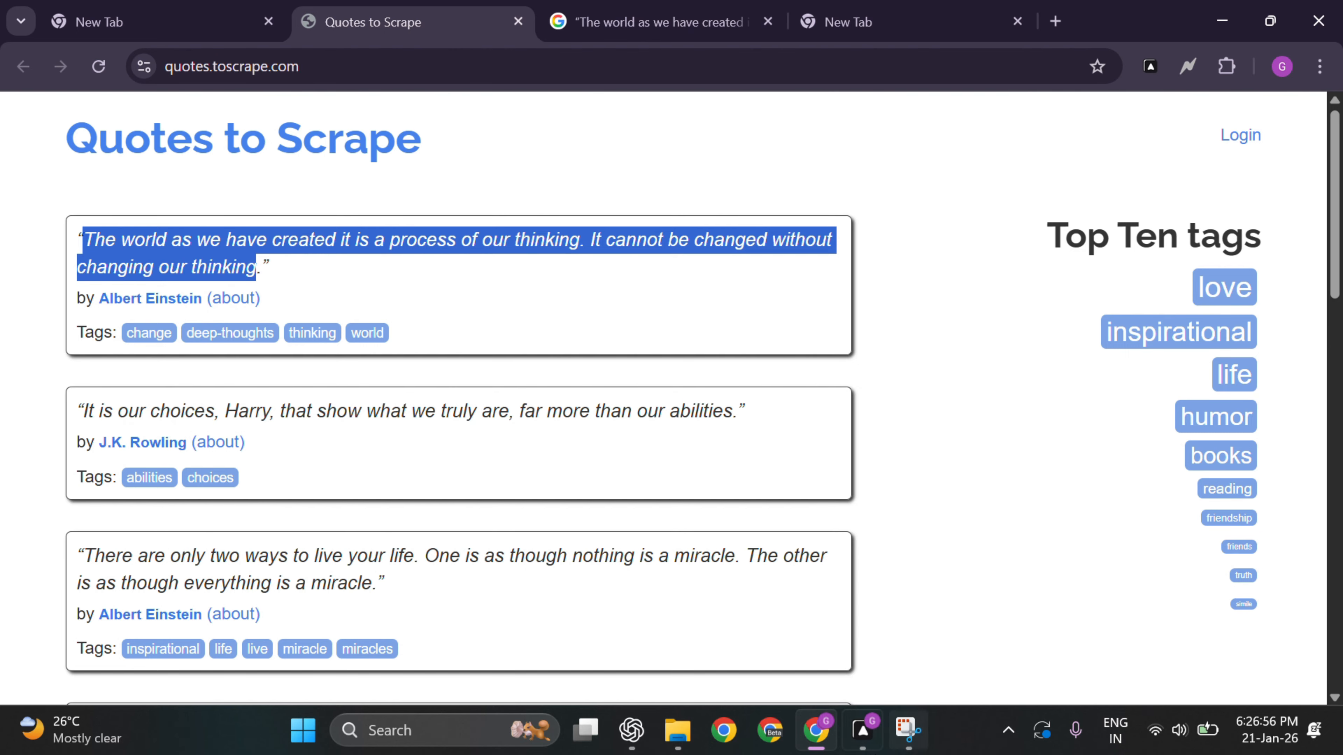
Return to Automa, add a New Tab block to the cp pst workflow and connect the Trigger to it.
left_click(871, 734)
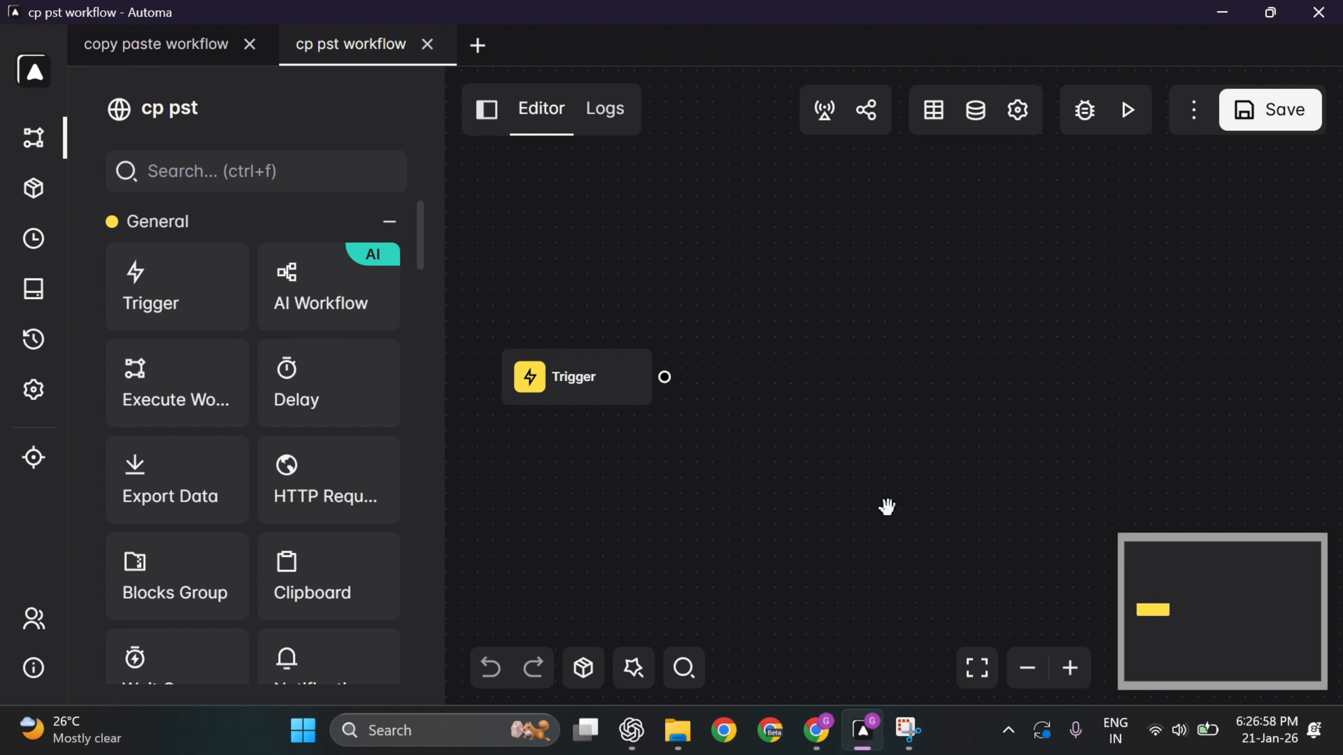
left_click(285, 171)
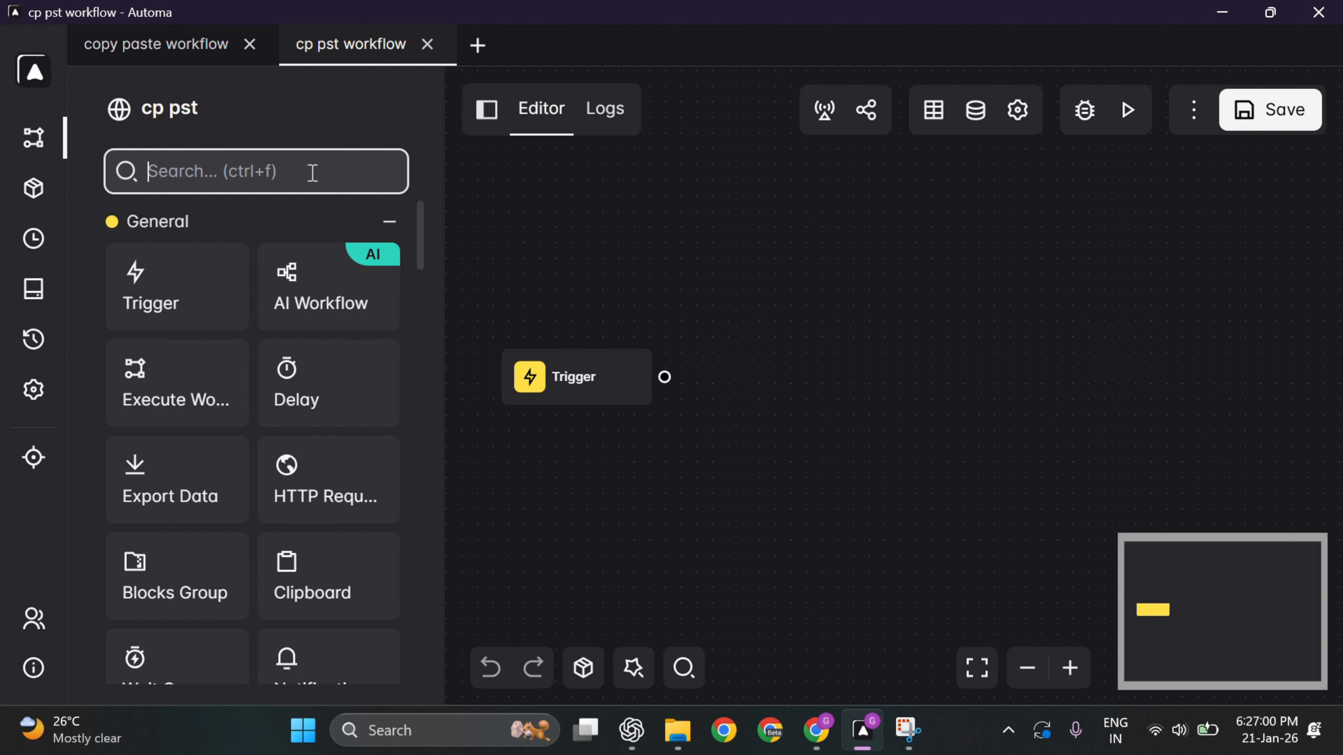
type("new")
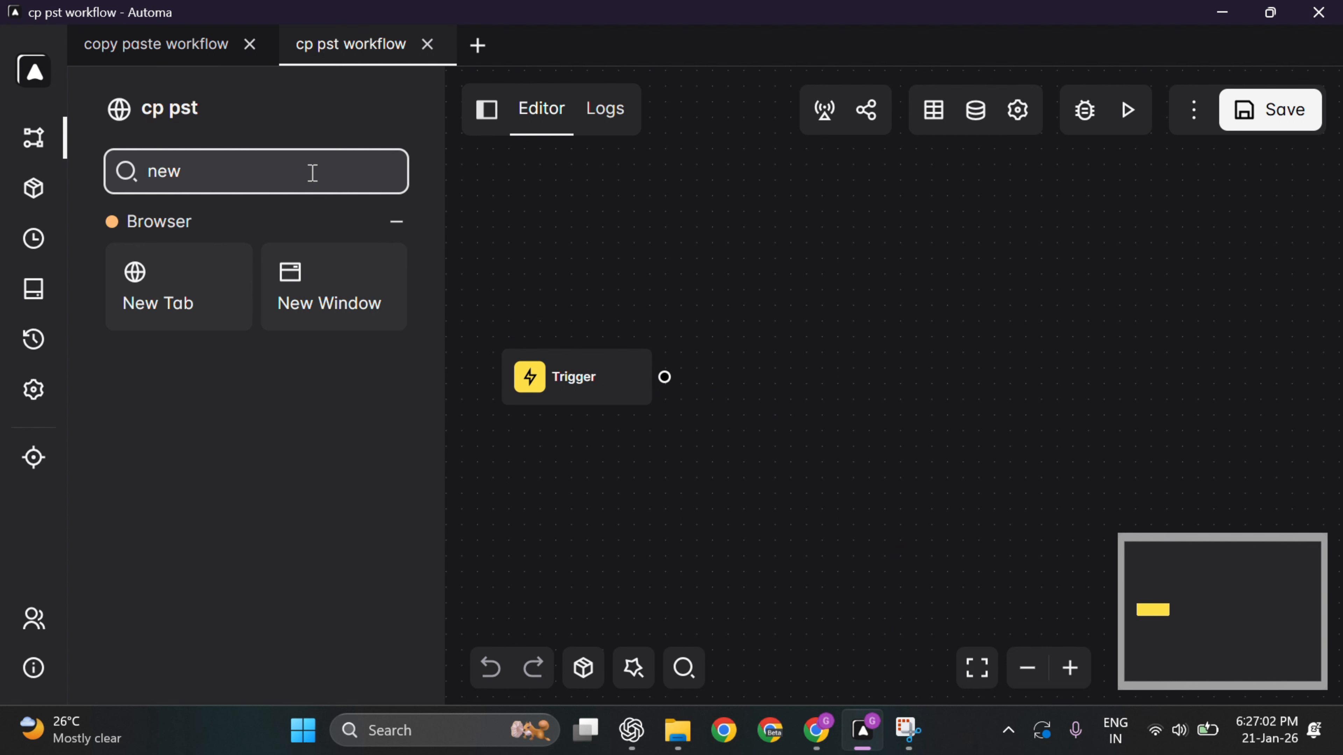
left_click_drag(185, 288, 748, 376)
left_click_drag(665, 376, 729, 392)
left_click(829, 403)
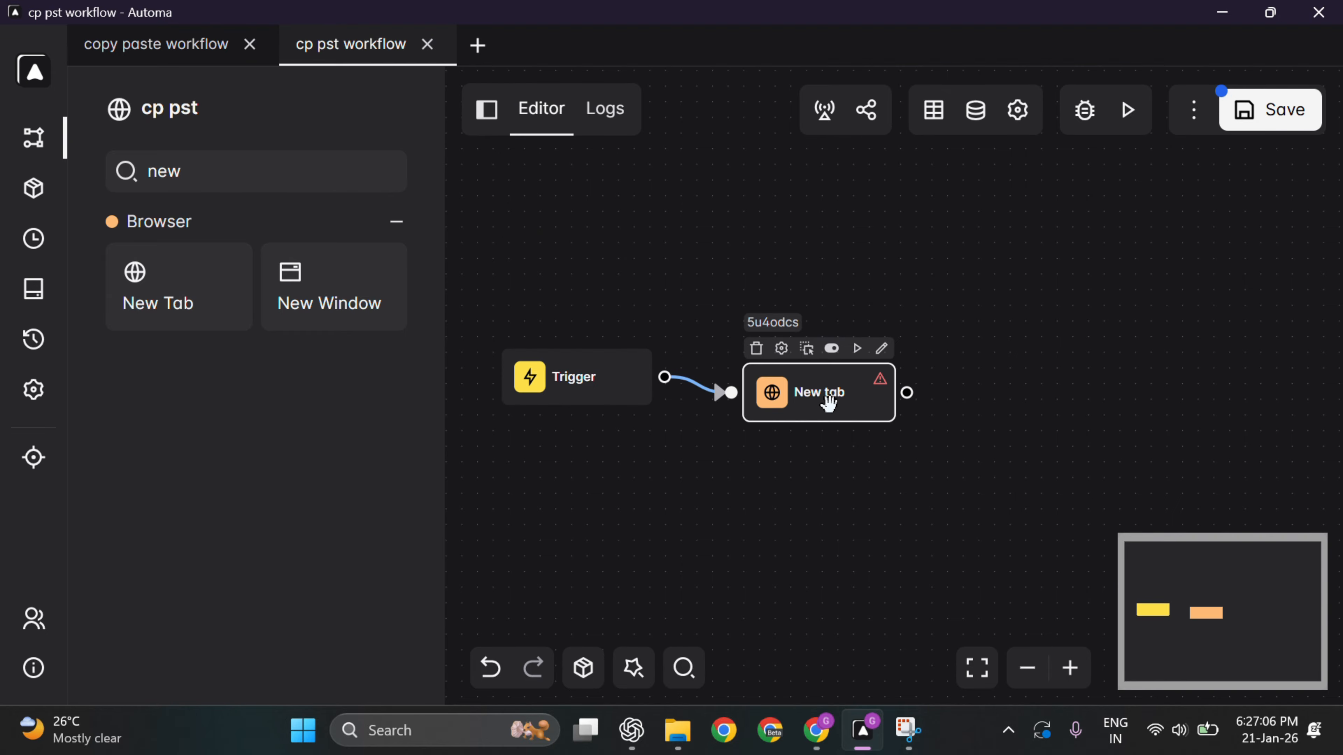
double_click(829, 403)
left_click(243, 271)
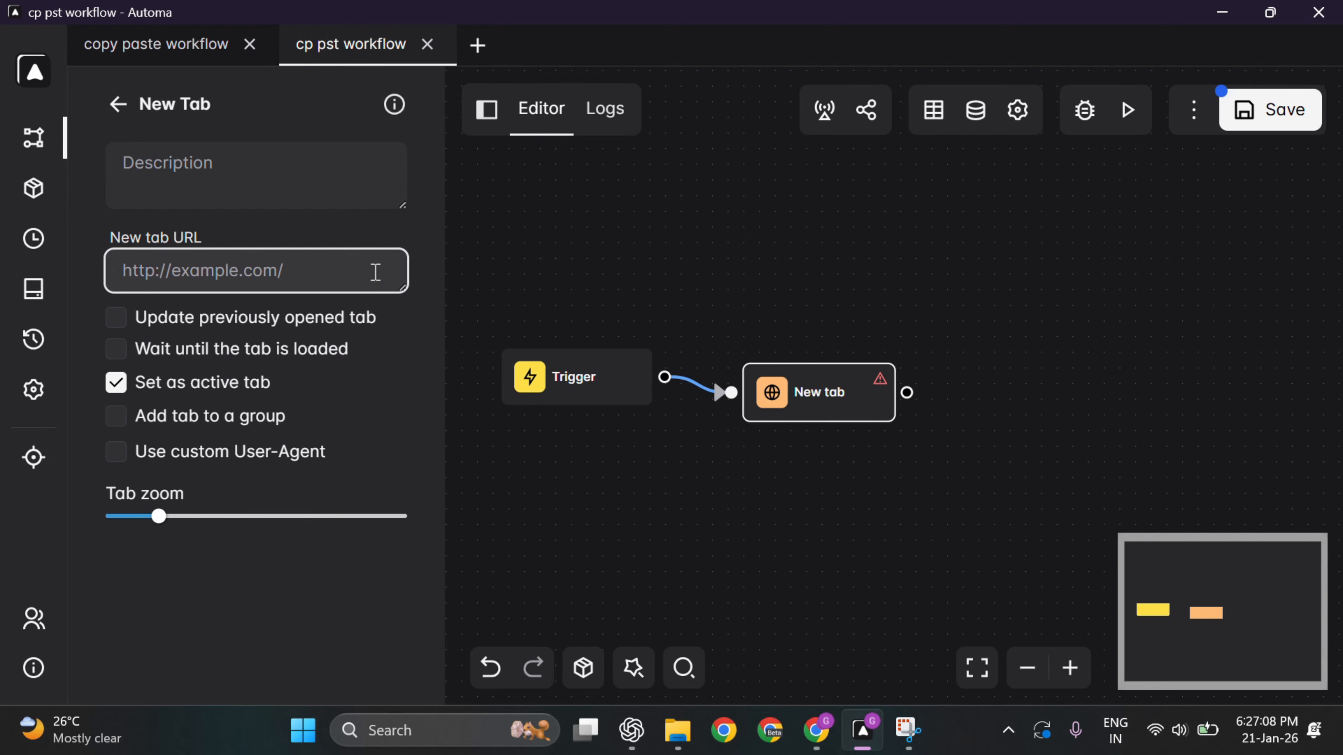
key("alt+Tab")
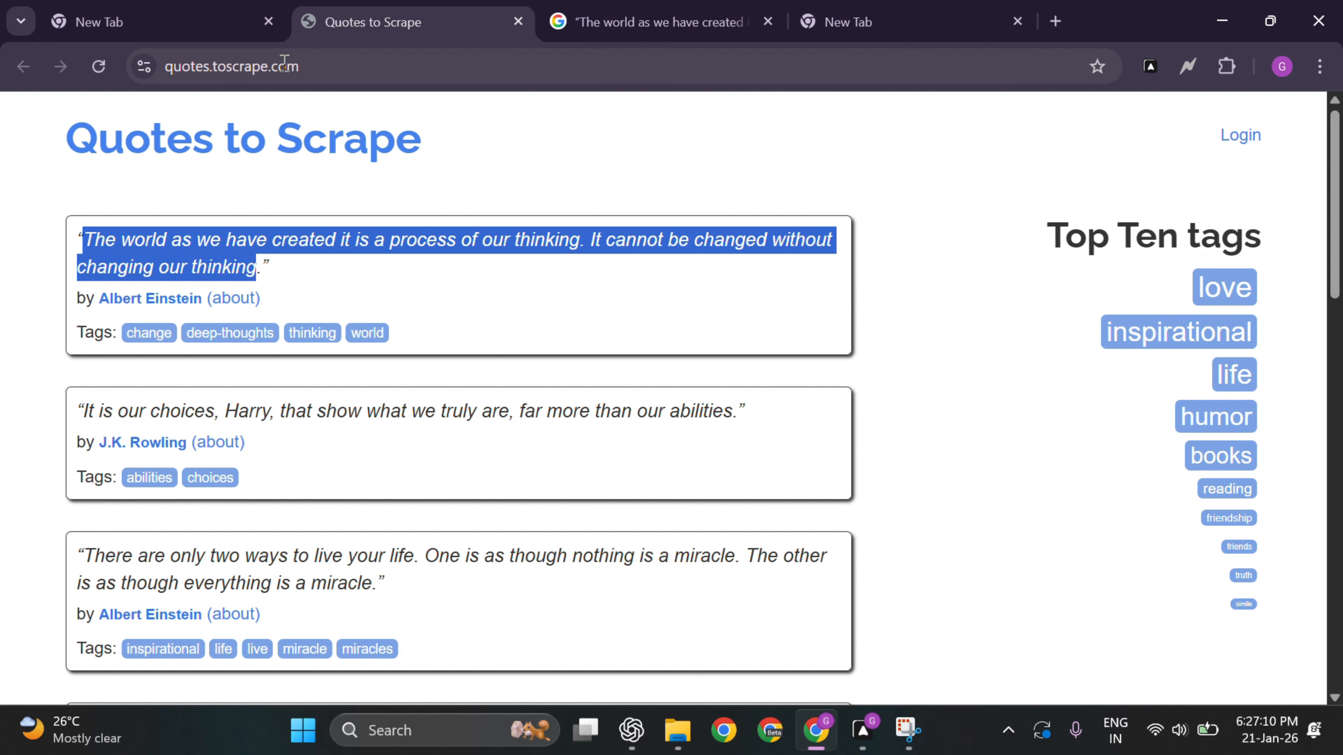
left_click(324, 65)
key("ctrl+c")
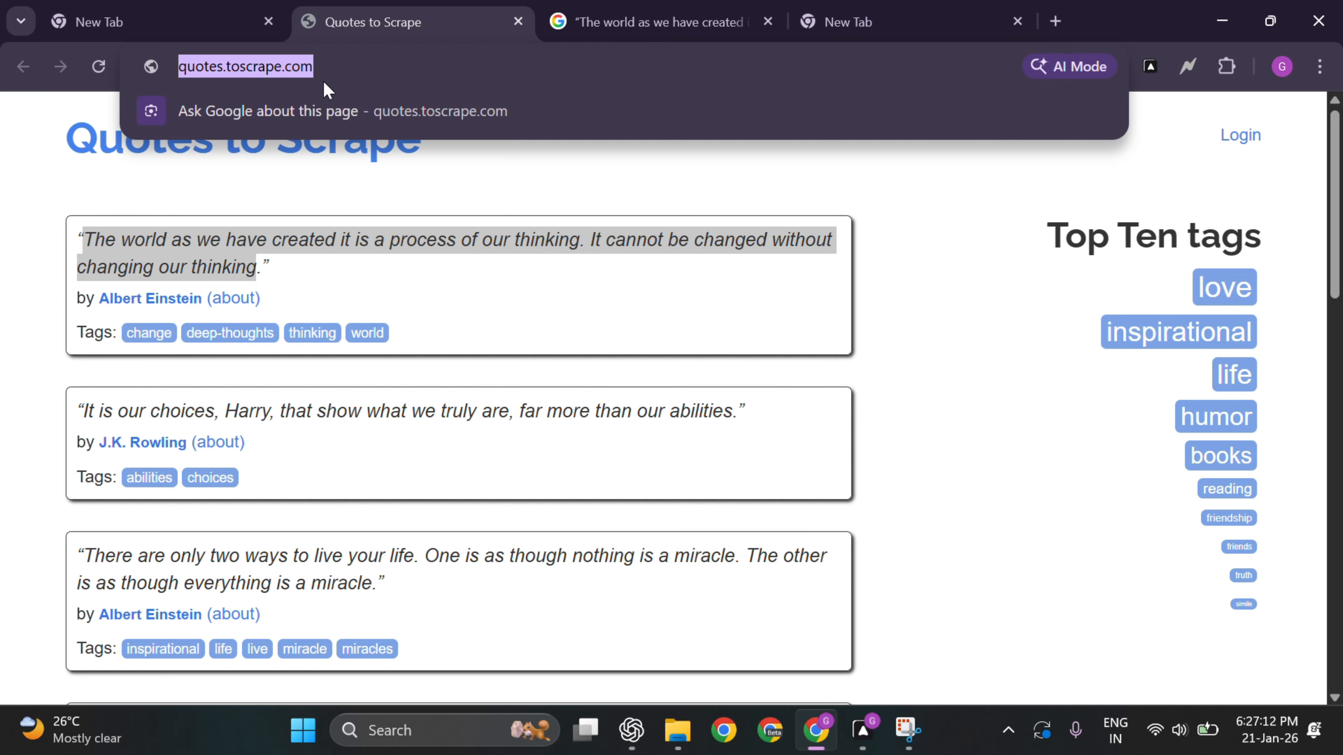
key("alt+Tab")
key("ctrl+v")
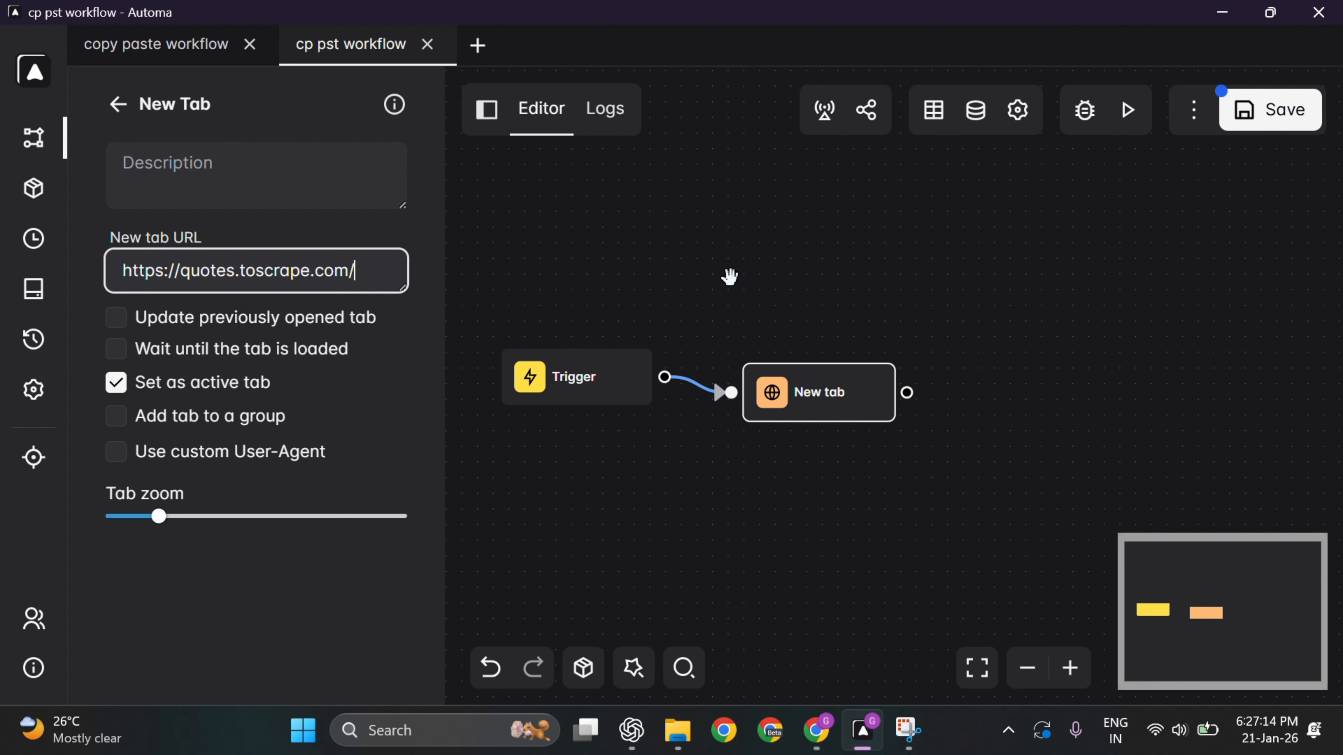
left_click_drag(1057, 317, 867, 272)
left_click(1274, 109)
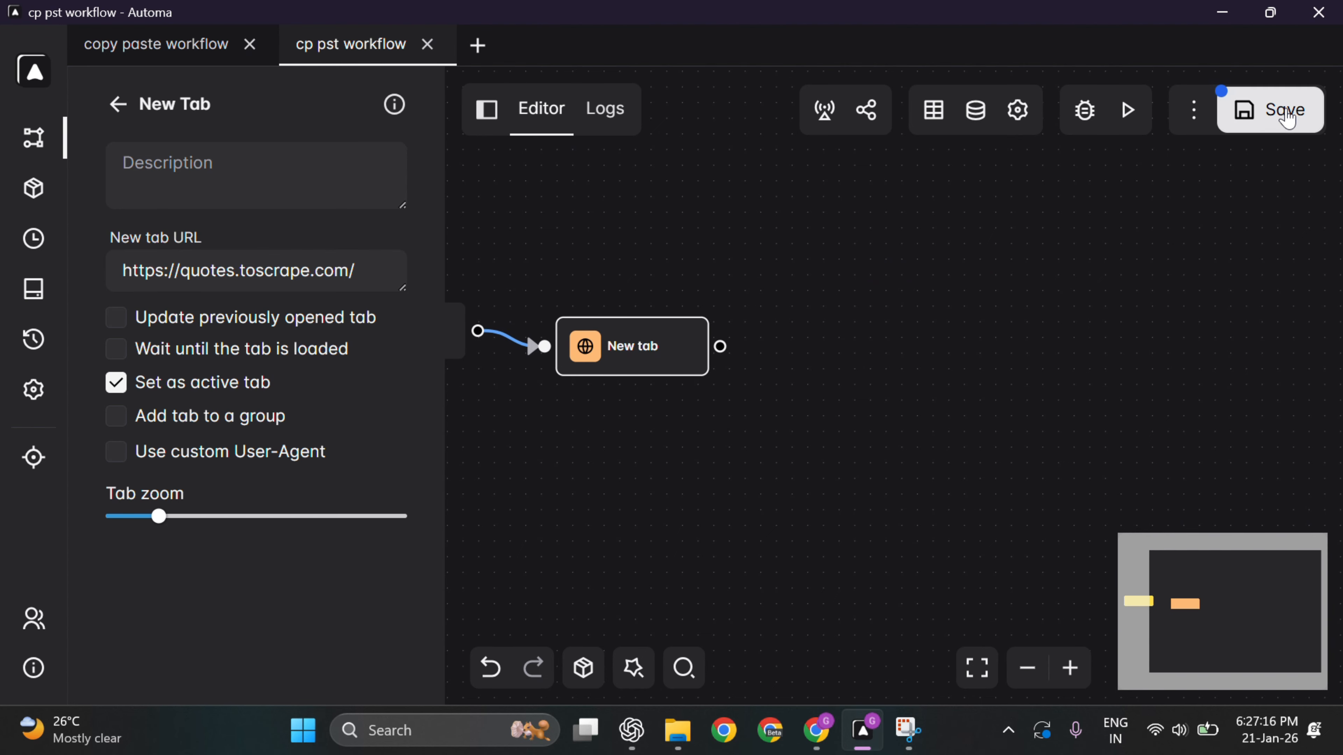
left_click(117, 104)
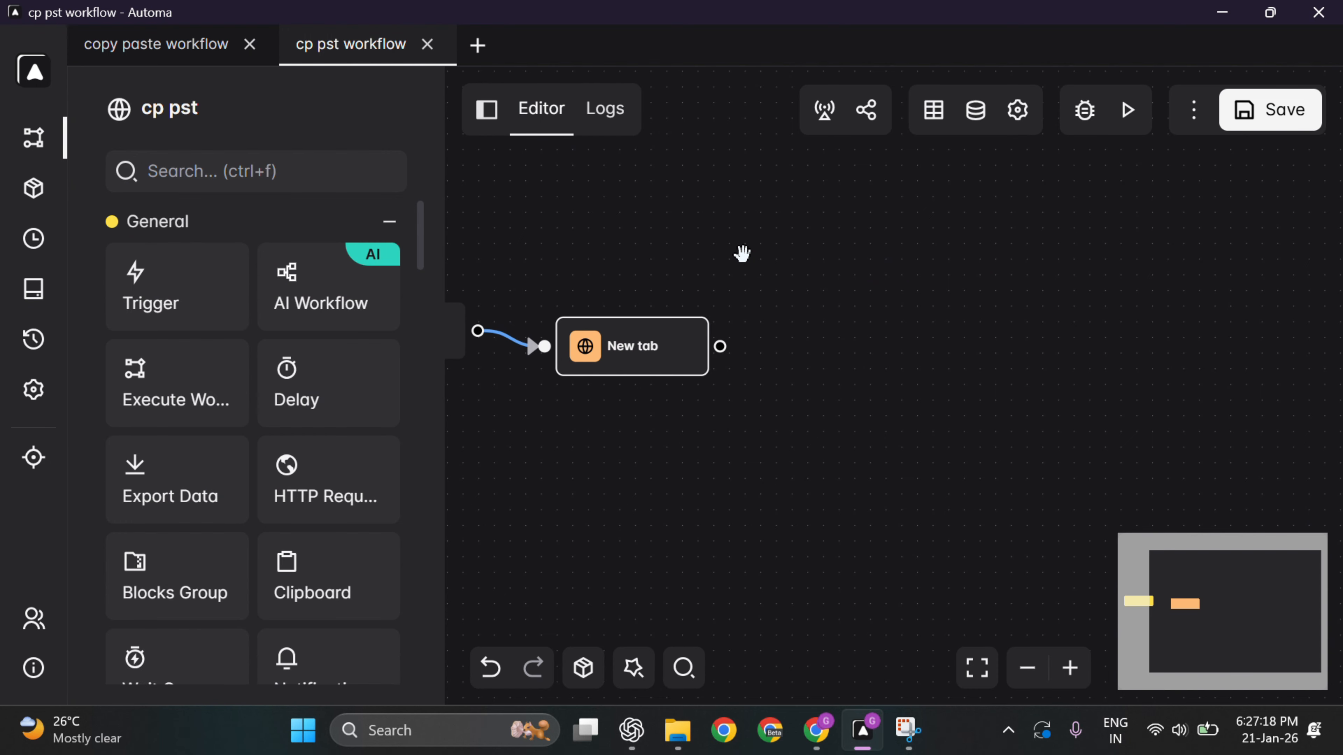
Add a Wait Connections block after the New Tab block and connect the two.
key("alt+Tab")
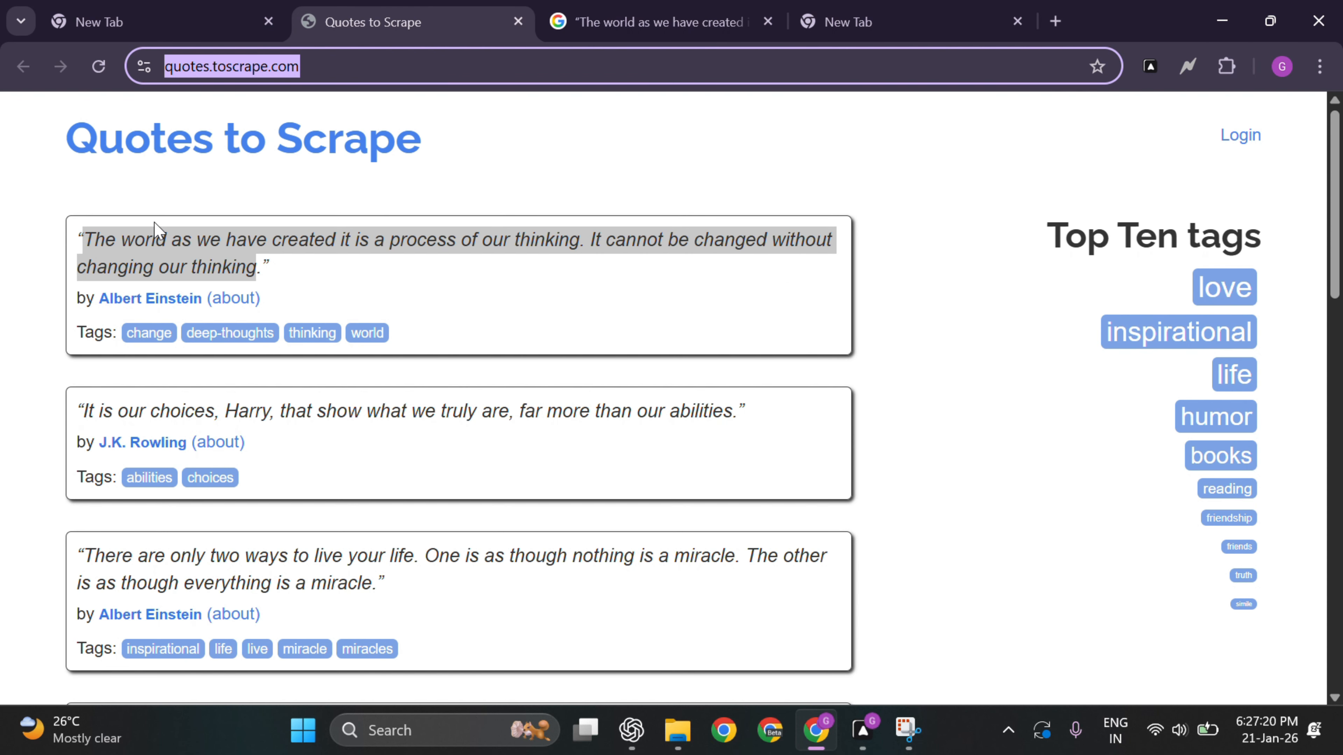
key("alt+Tab")
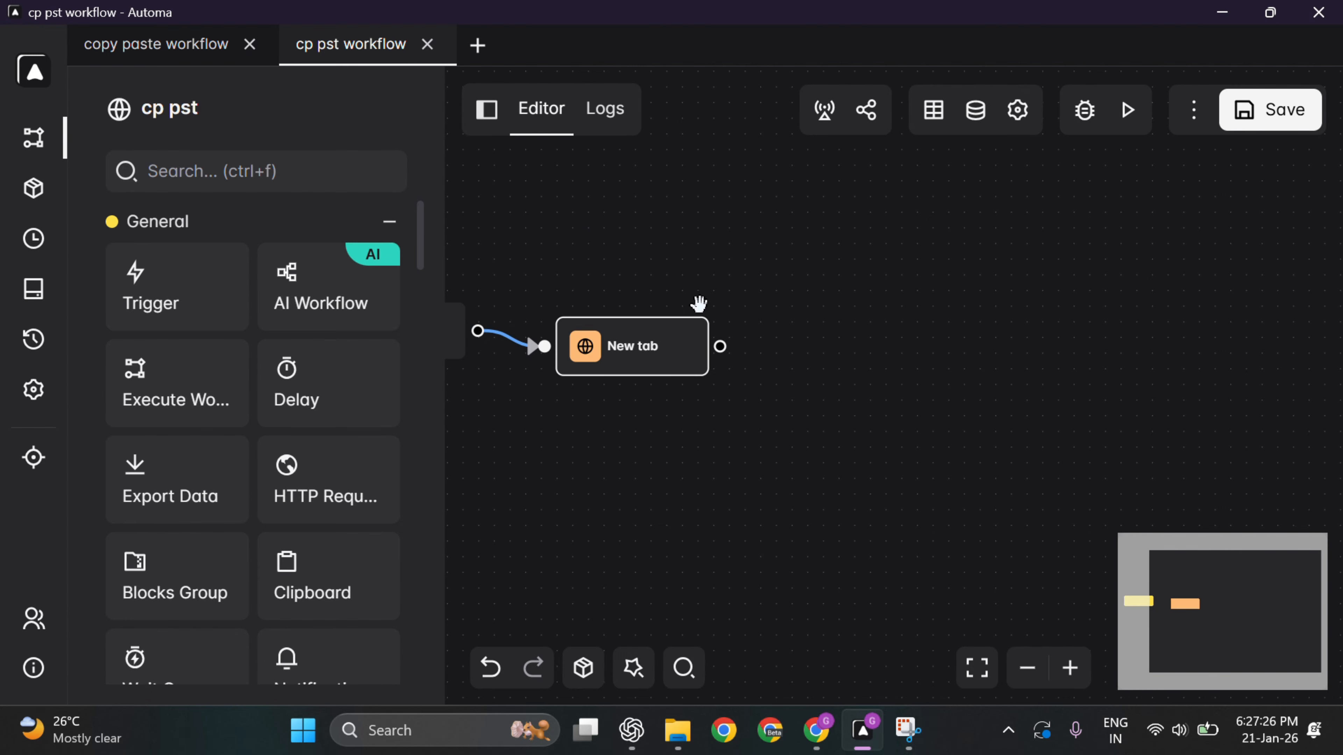
scroll(320, 495, "down", 4)
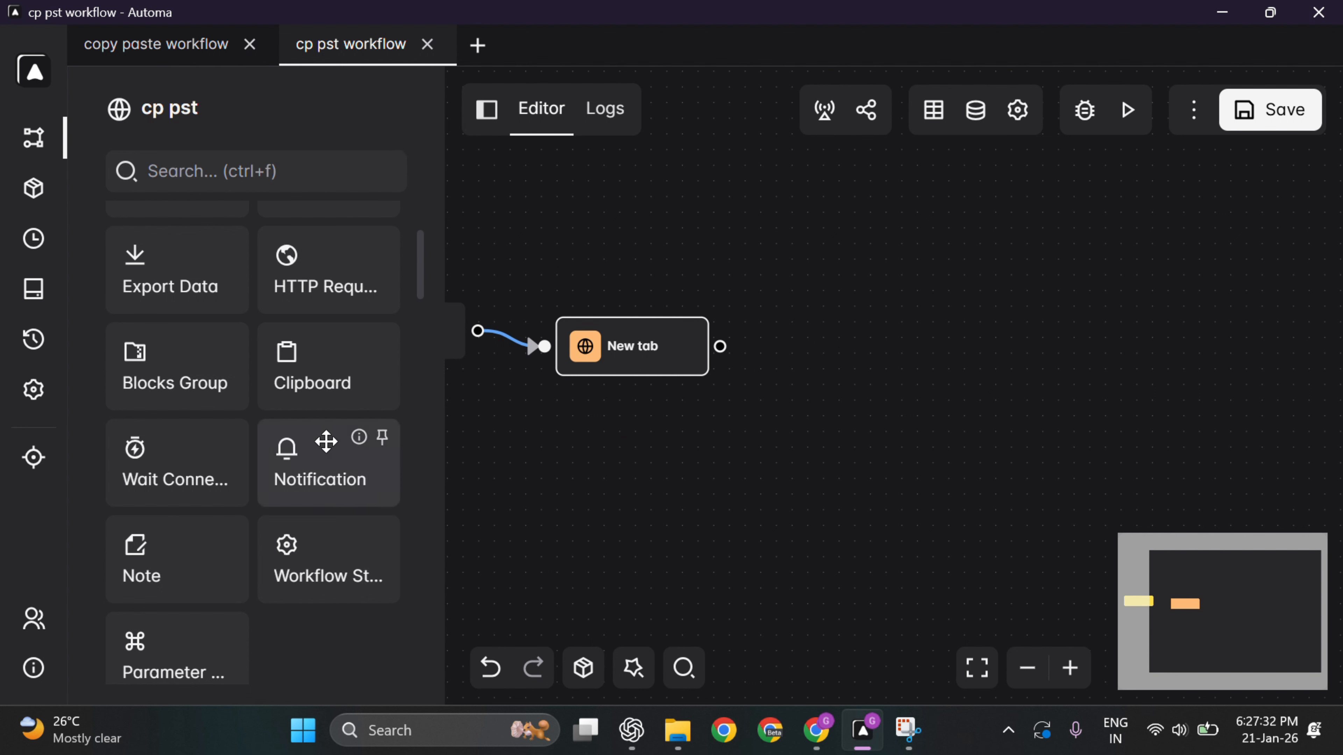
scroll(326, 442, "up", 4)
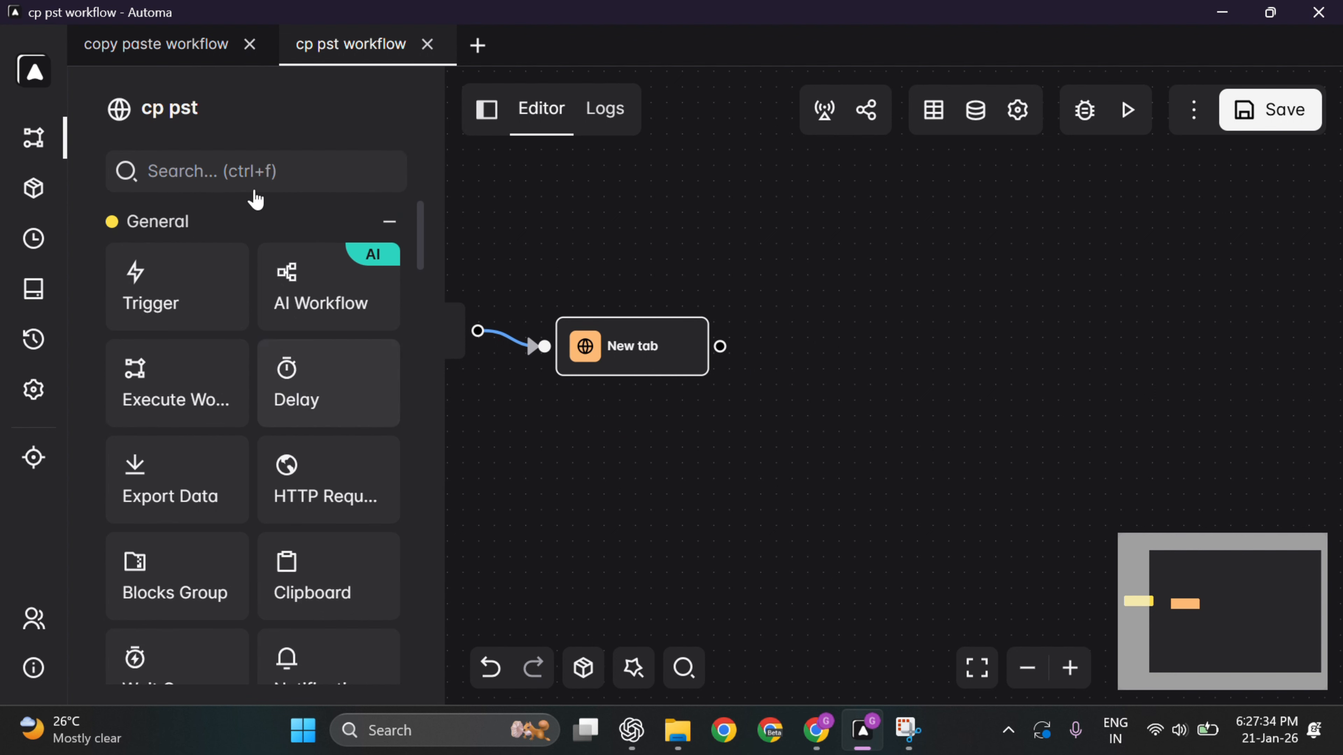
left_click(241, 165)
type("wai")
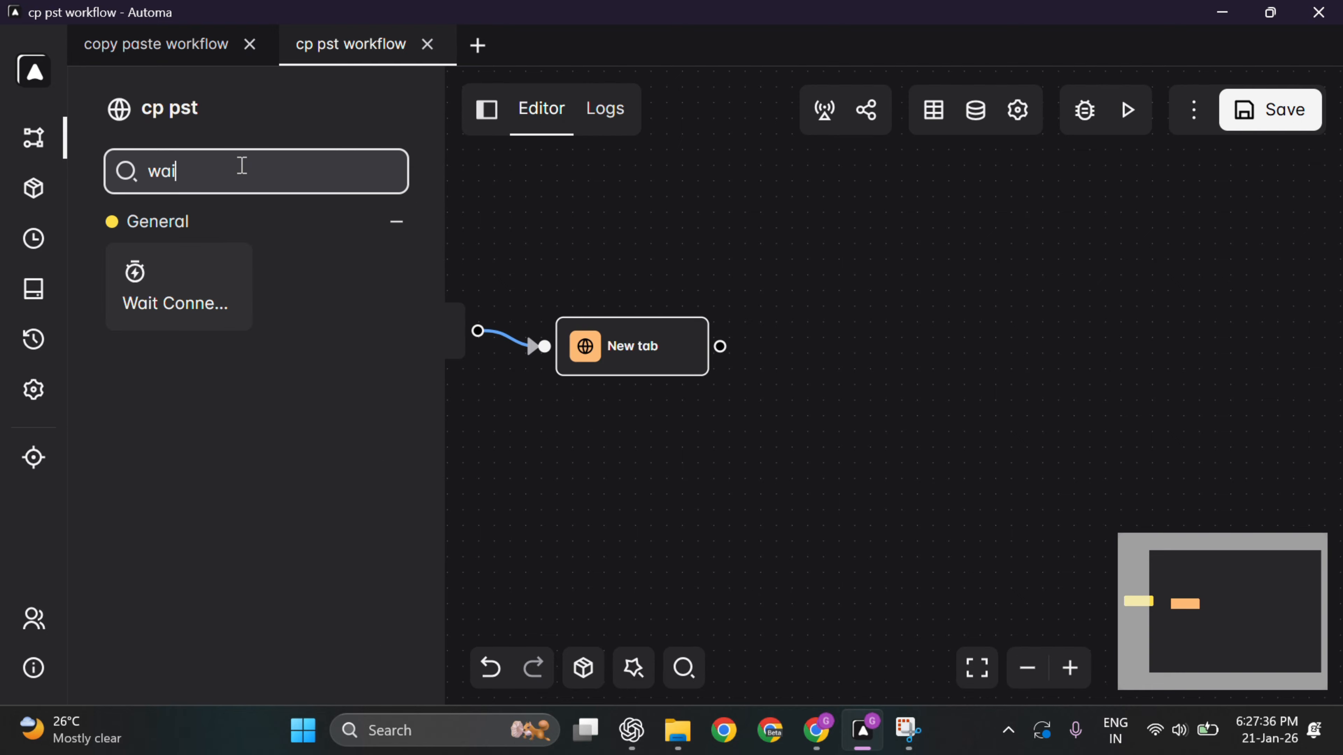
left_click_drag(185, 282, 831, 352)
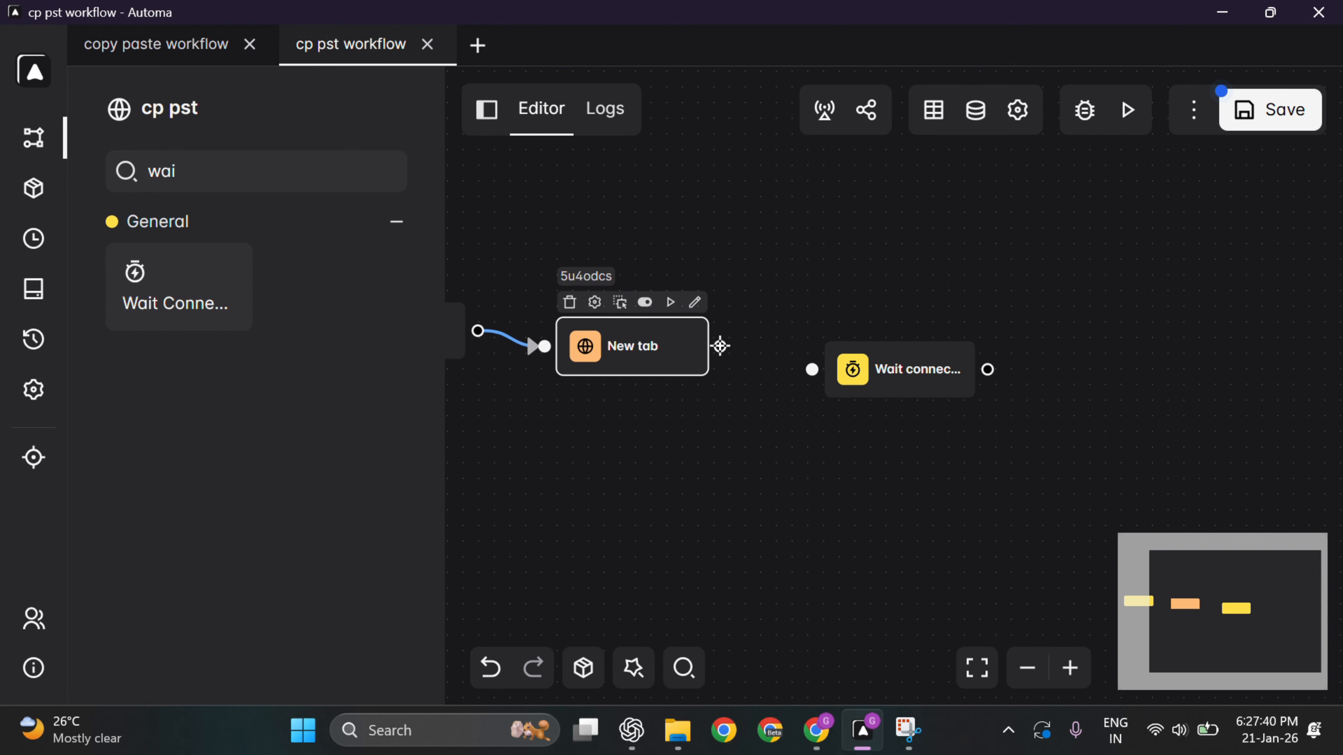
left_click_drag(721, 346, 851, 350)
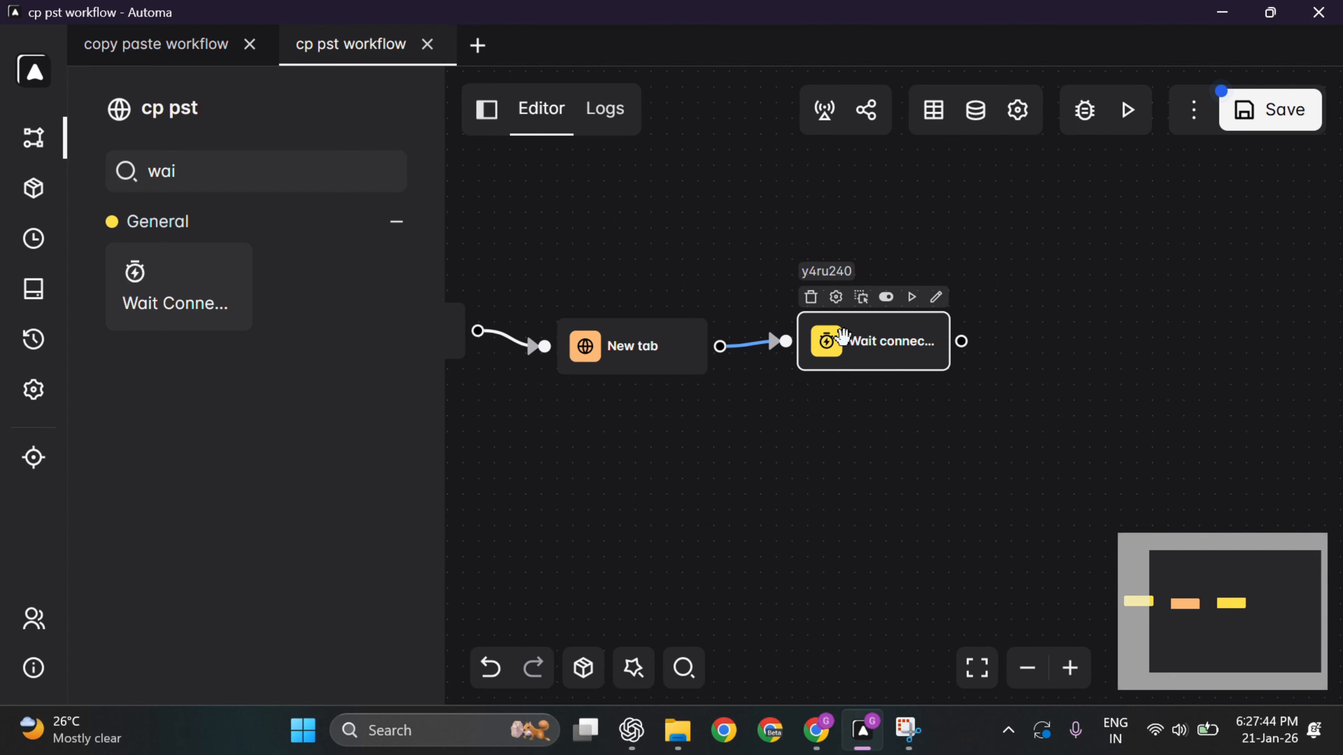
Add a Get Text block after the Wait Connections block and connect the two.
double_click(150, 159)
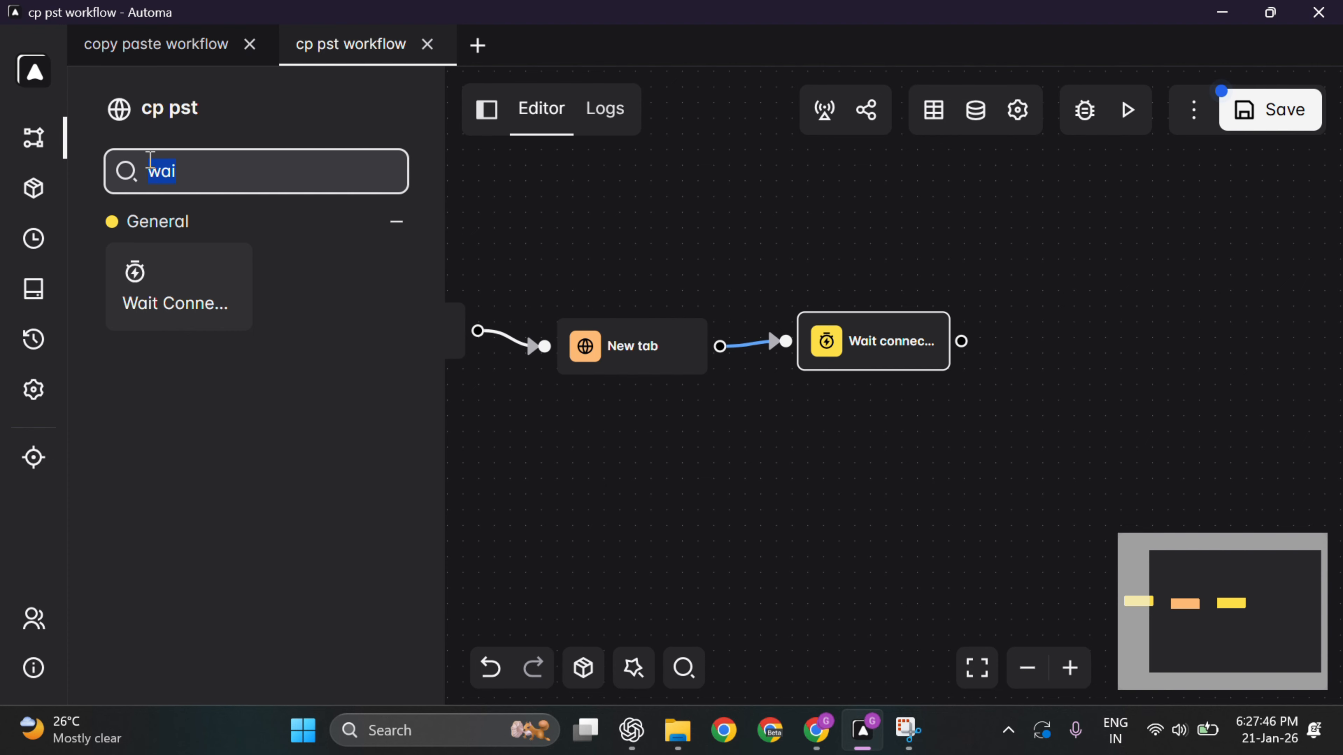
key("BackSpace")
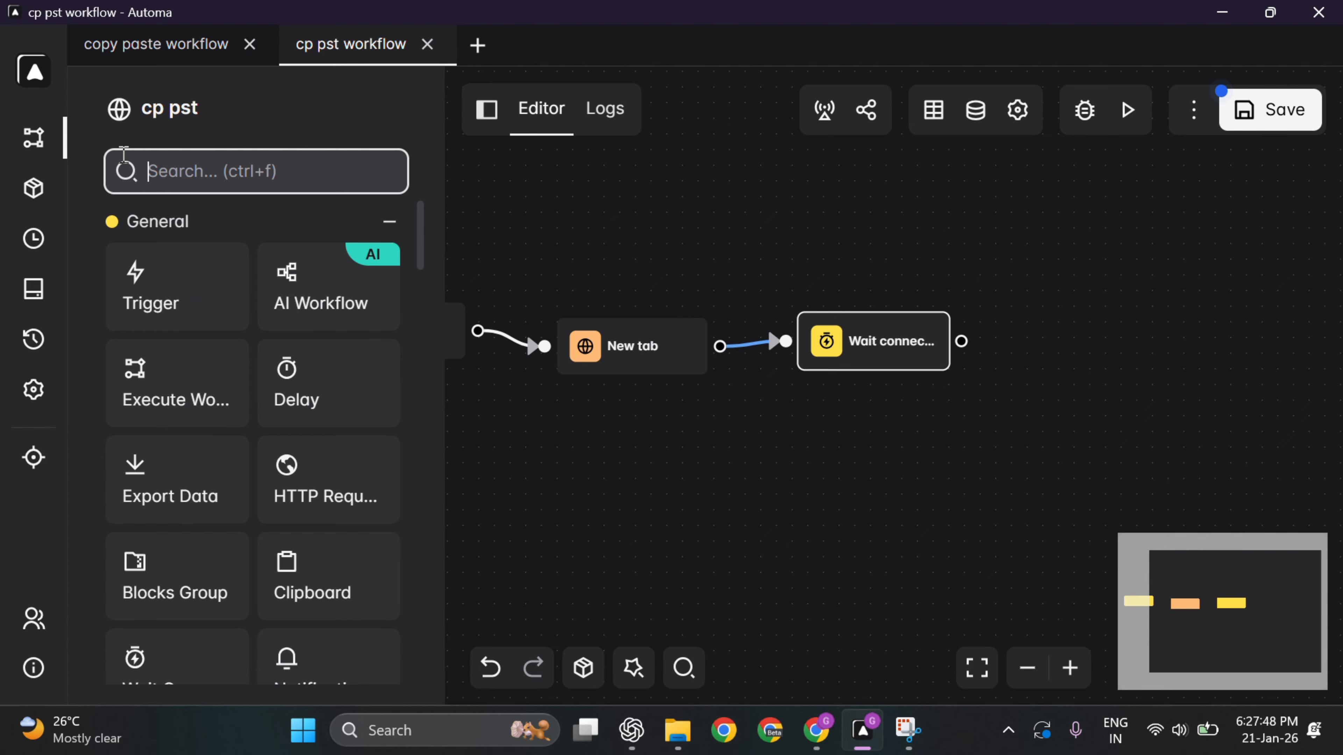
type("get")
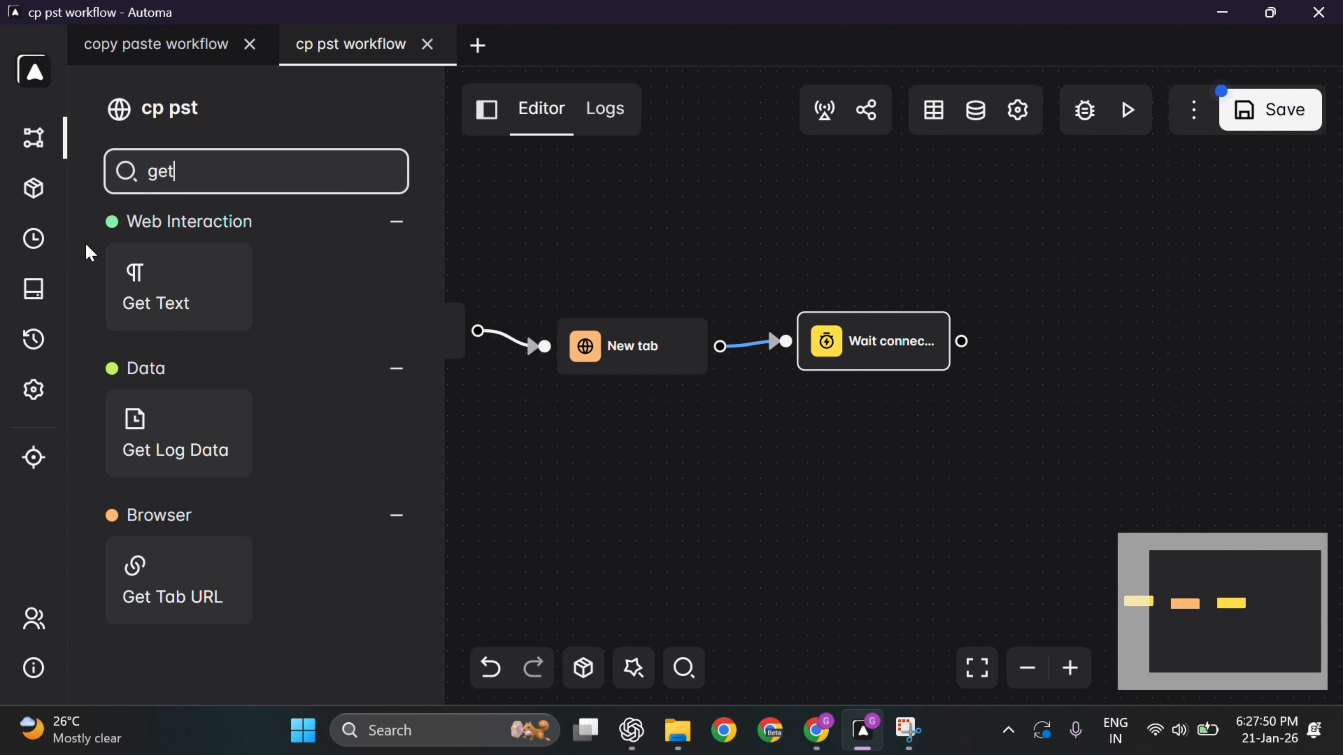
left_click_drag(165, 291, 1063, 359)
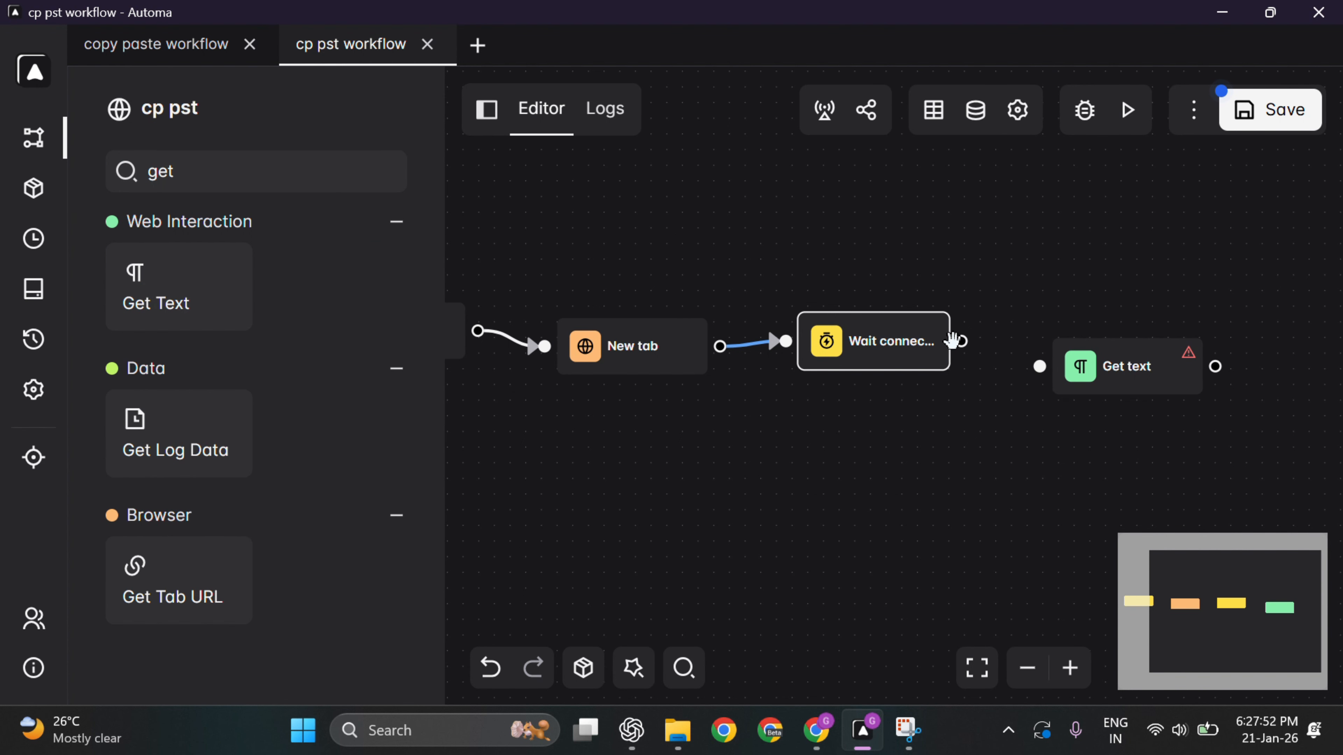
left_click_drag(961, 341, 1104, 343)
left_click_drag(1034, 475, 784, 479)
Pick the first quote on Quotes to Scrape as the Get Text element (.quote:nth-child(1) > .text) and enable Wait for selector.
double_click(861, 346)
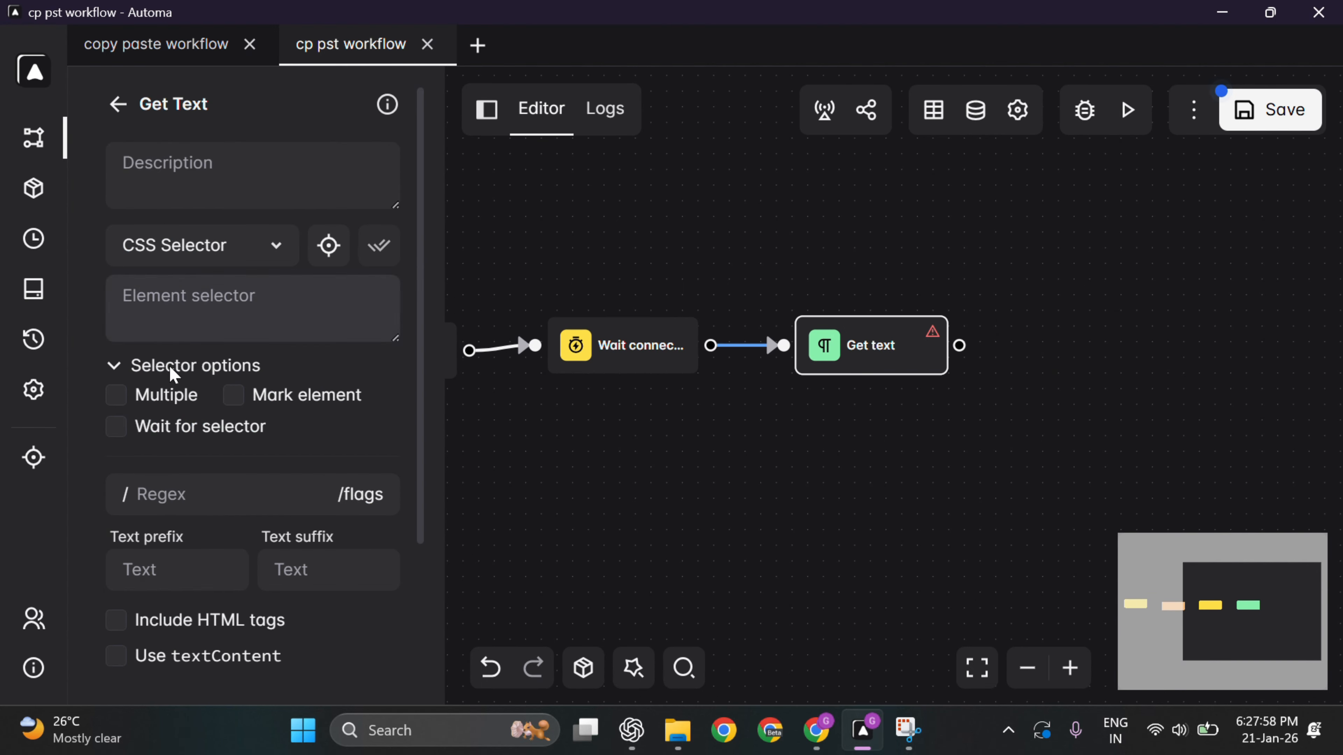
left_click(323, 248)
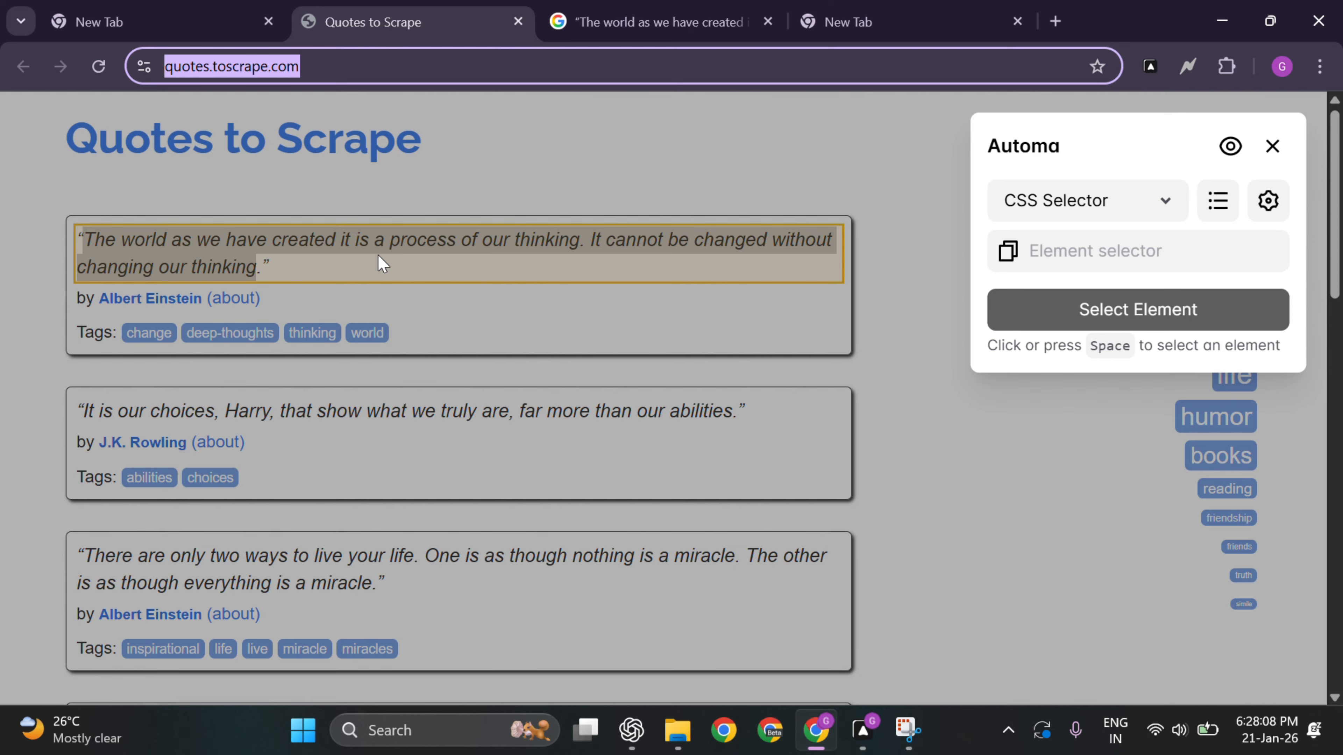
left_click(244, 254)
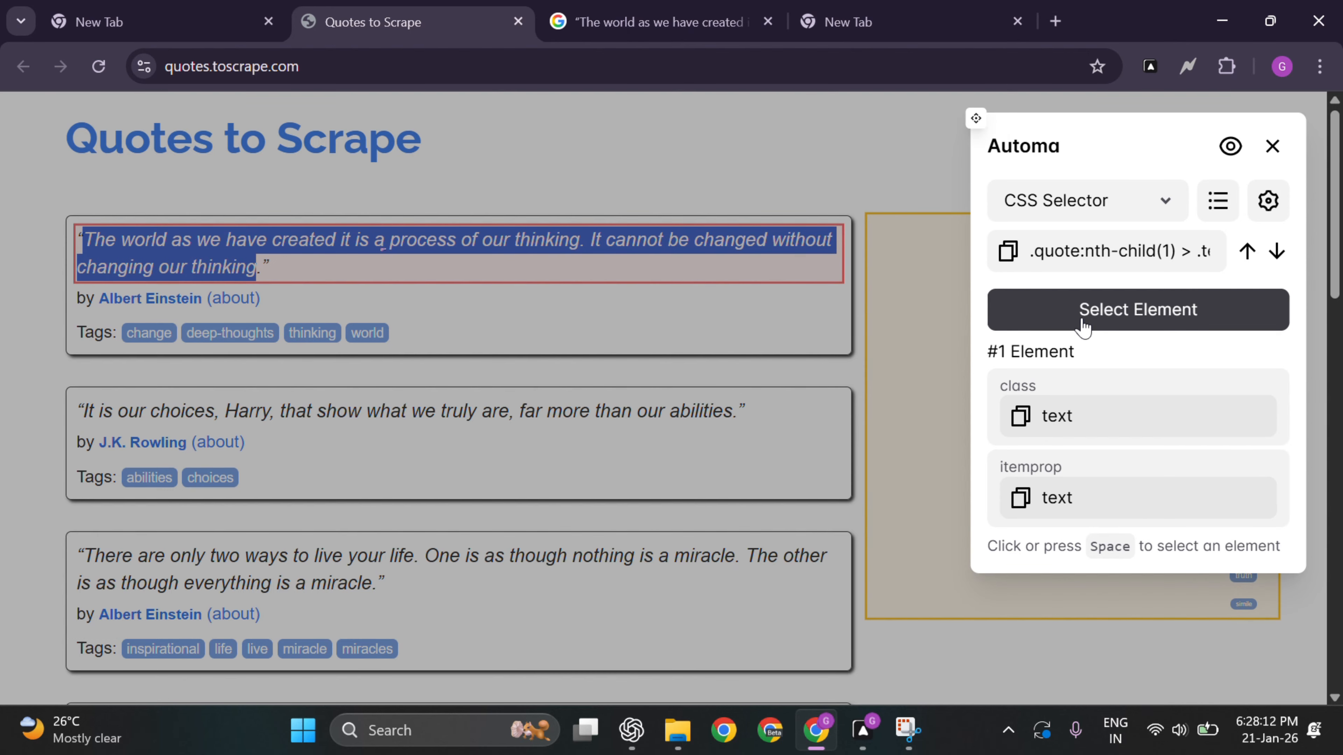
left_click(1094, 317)
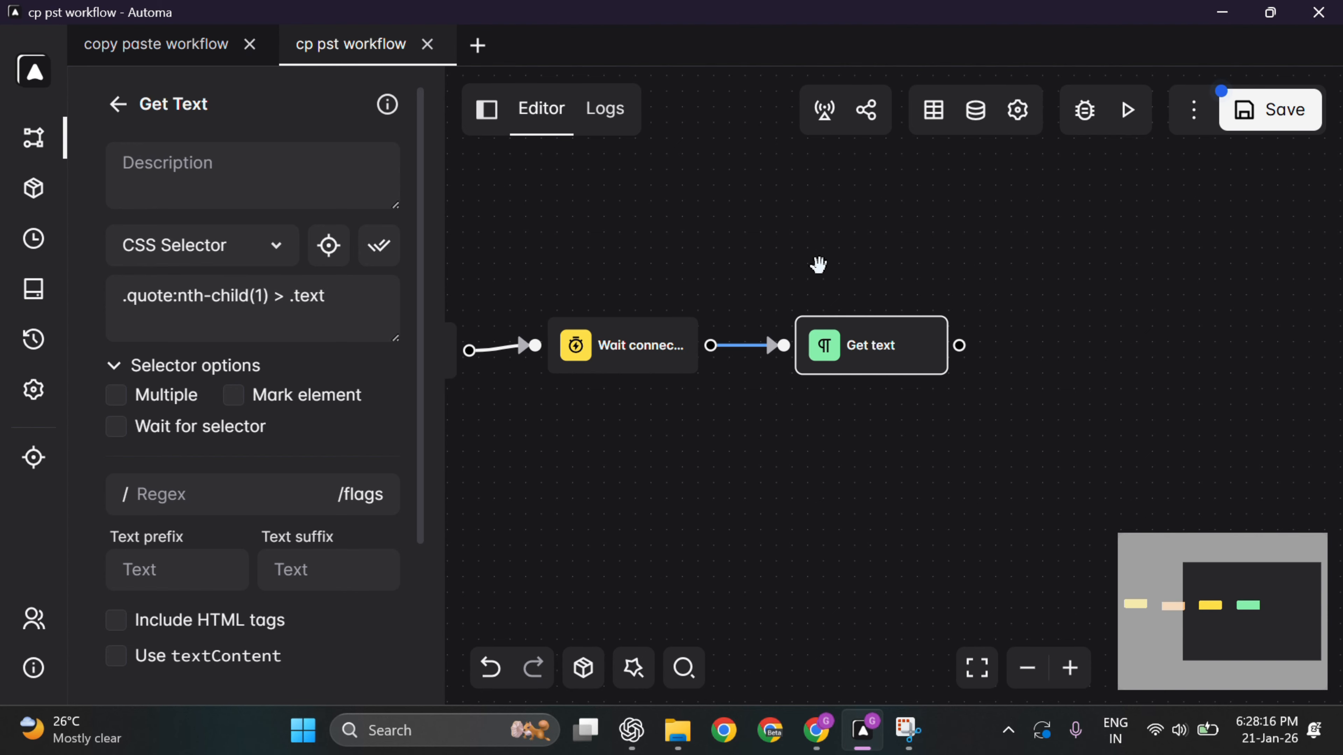
left_click(232, 328)
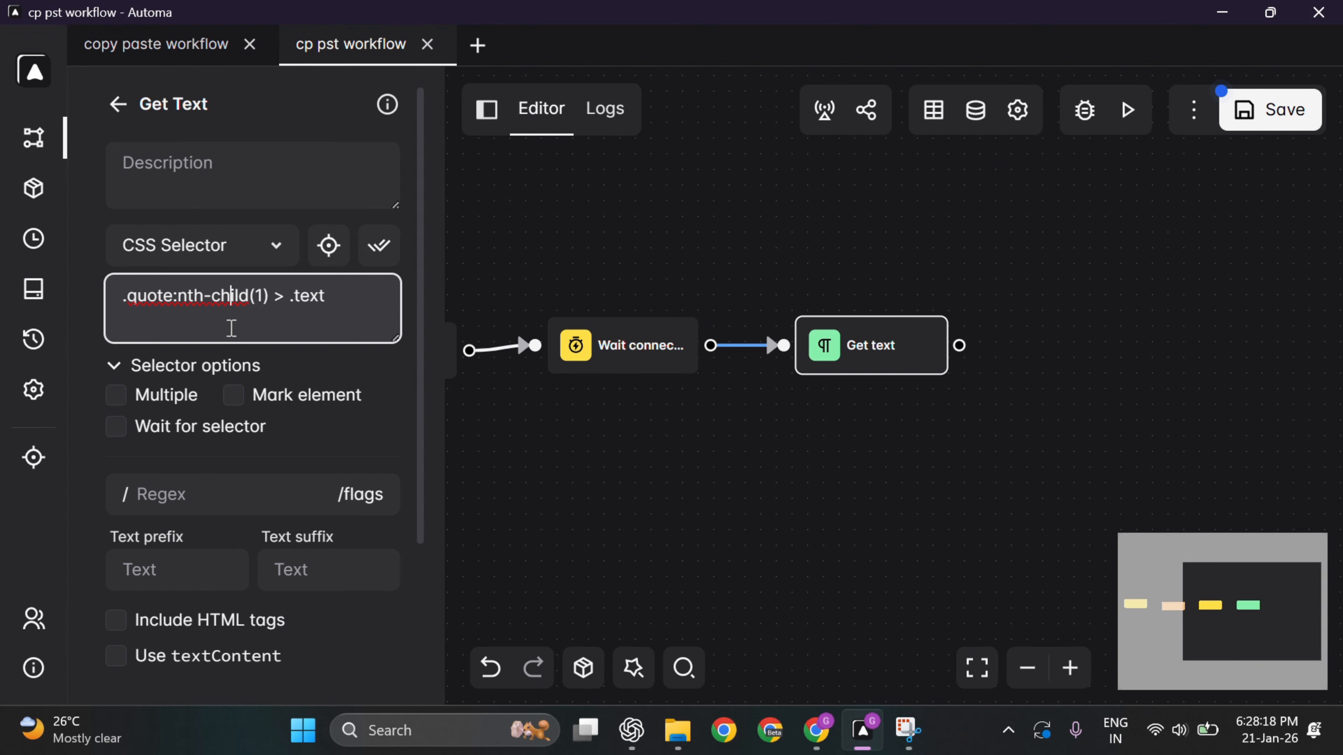
left_click(121, 437)
Assign the Get Text result to a variable named copy, turn off Insert to table, and save the workflow.
scroll(510, 474, "down", 2)
scroll(191, 459, "down", 3)
scroll(531, 474, "up", 3)
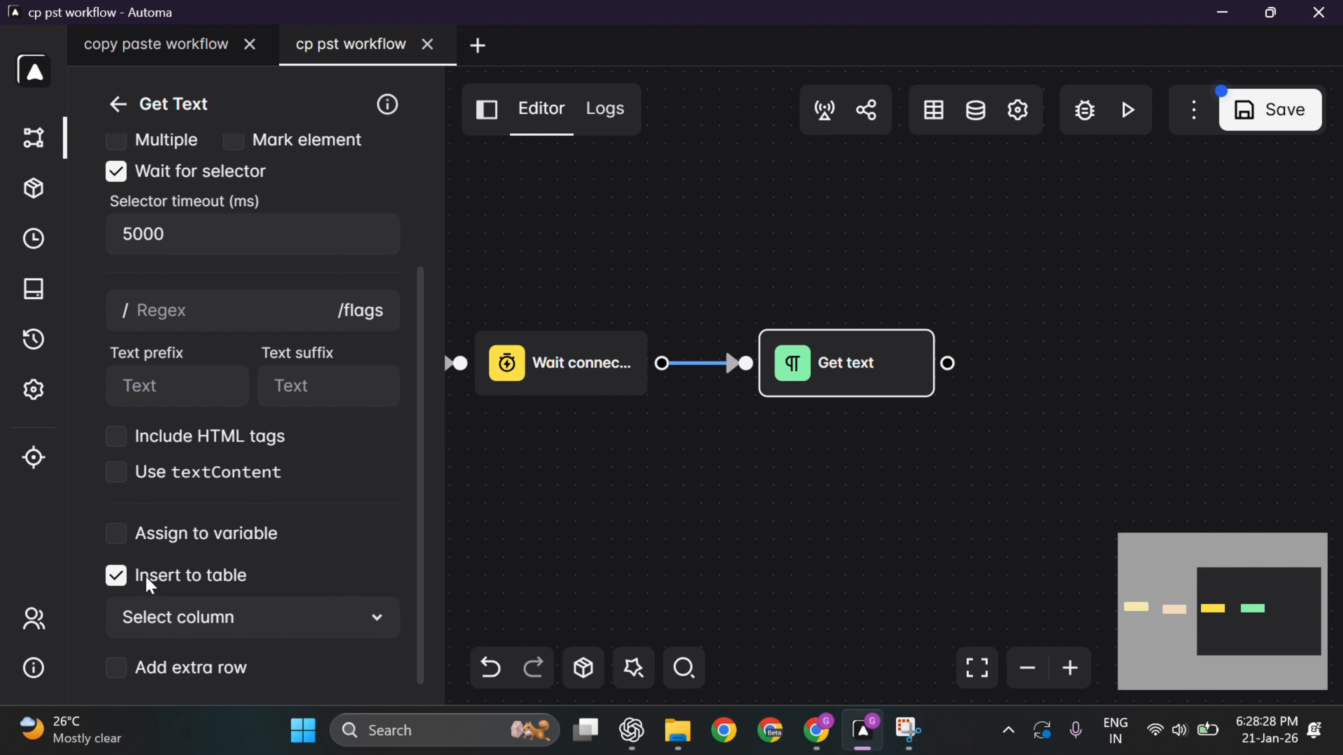
left_click(116, 534)
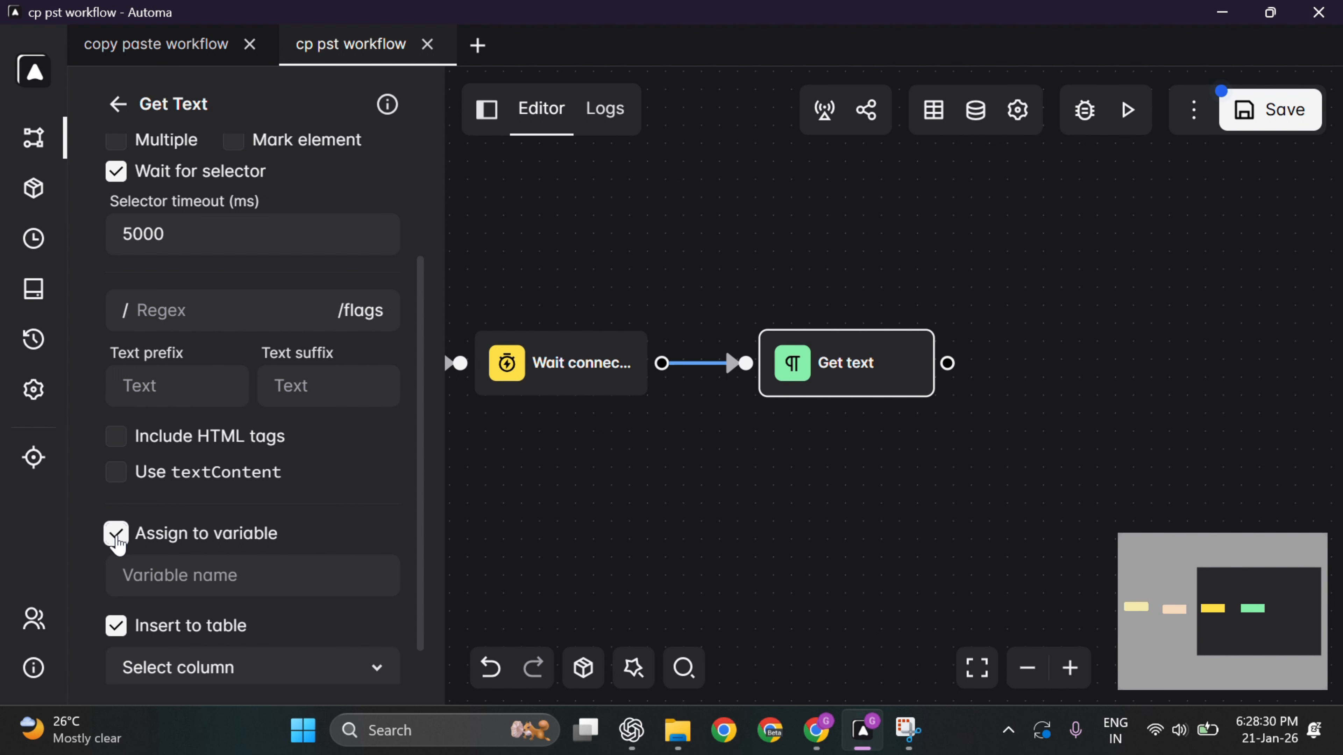
left_click(116, 626)
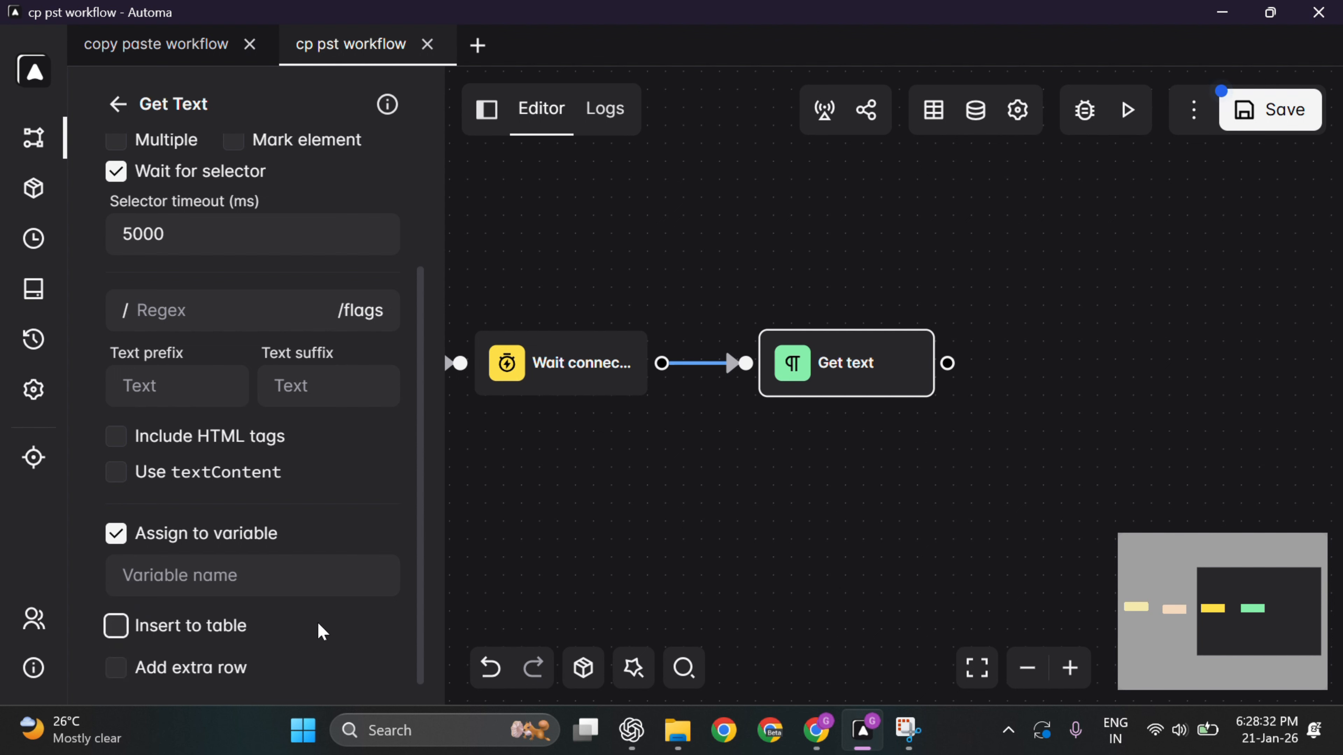
left_click(258, 572)
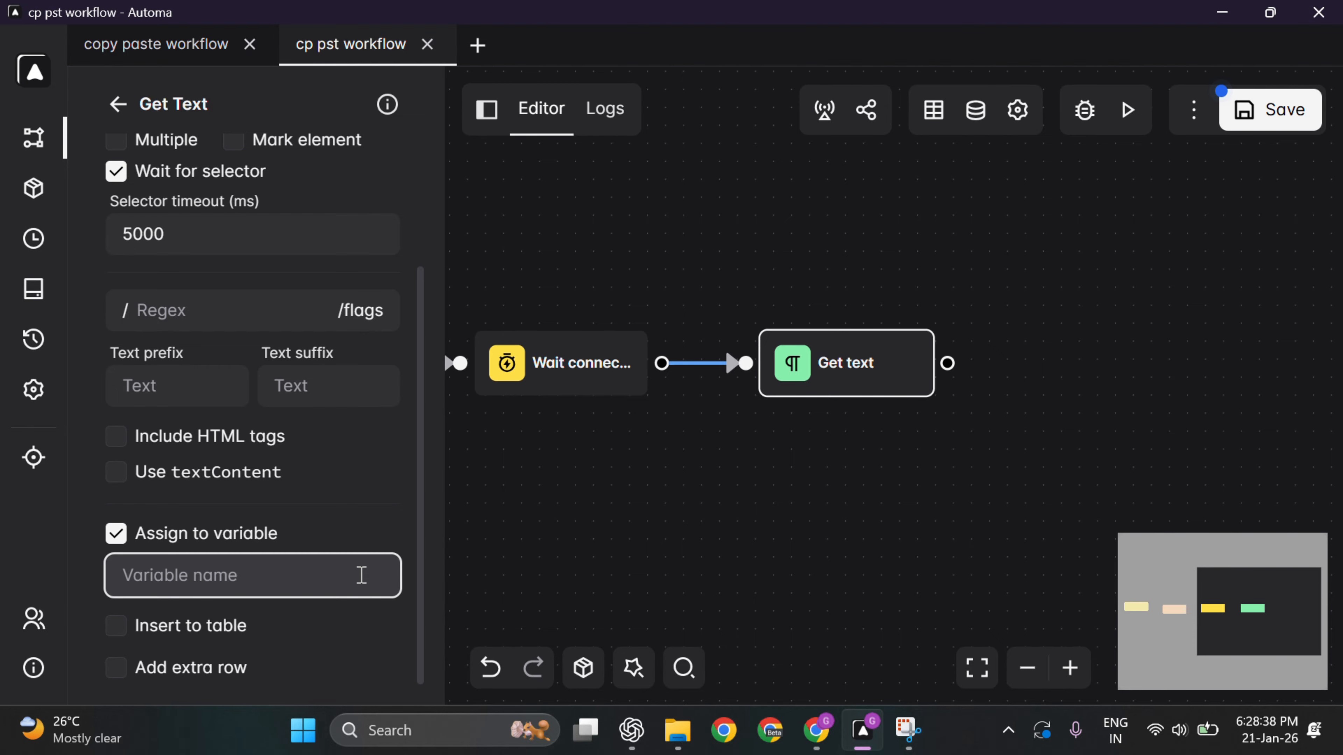
type("cp")
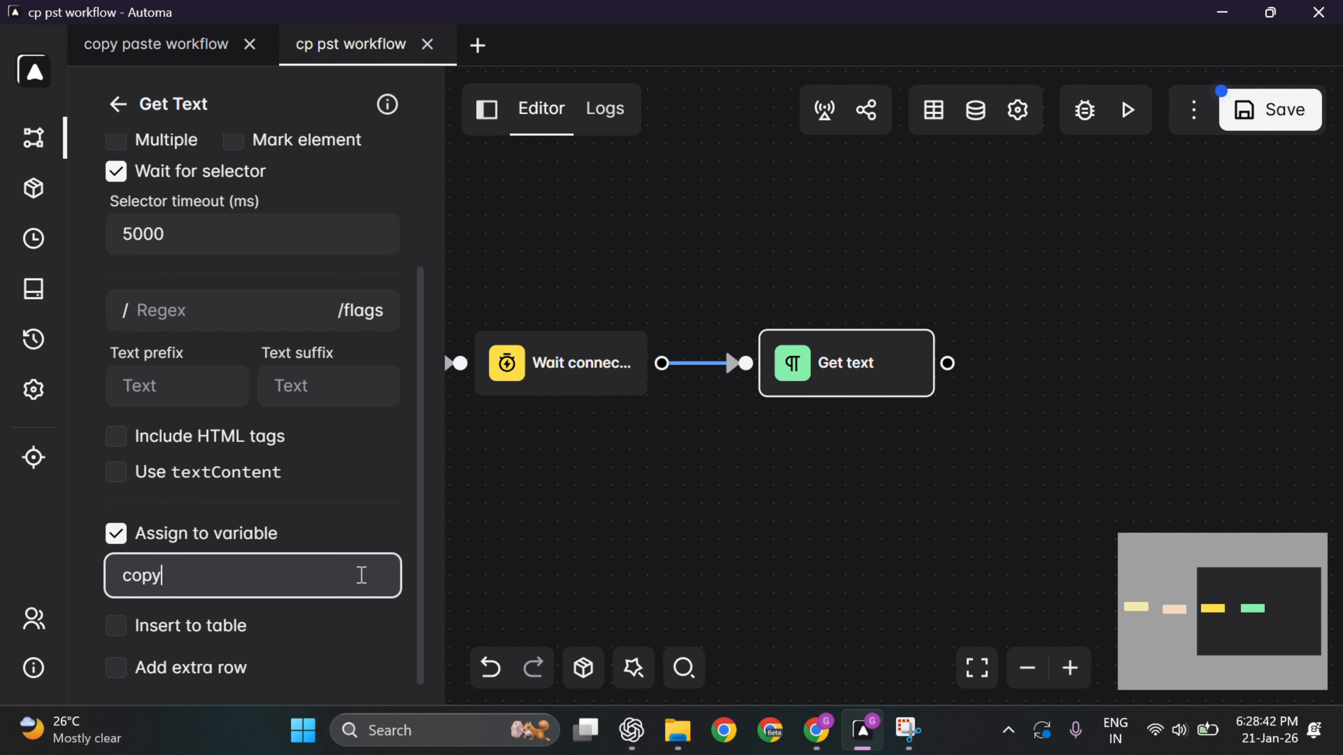
left_click(707, 529)
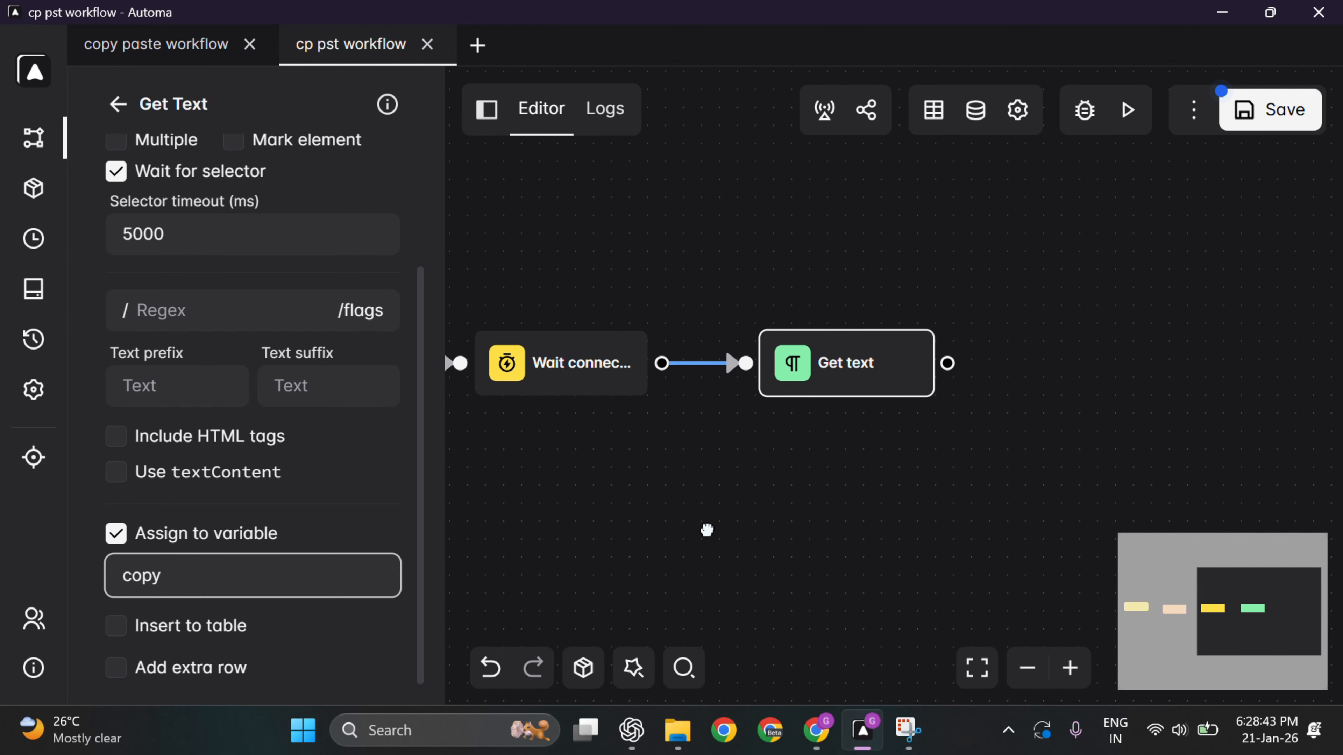
left_click(1310, 108)
left_click_drag(972, 479, 814, 483)
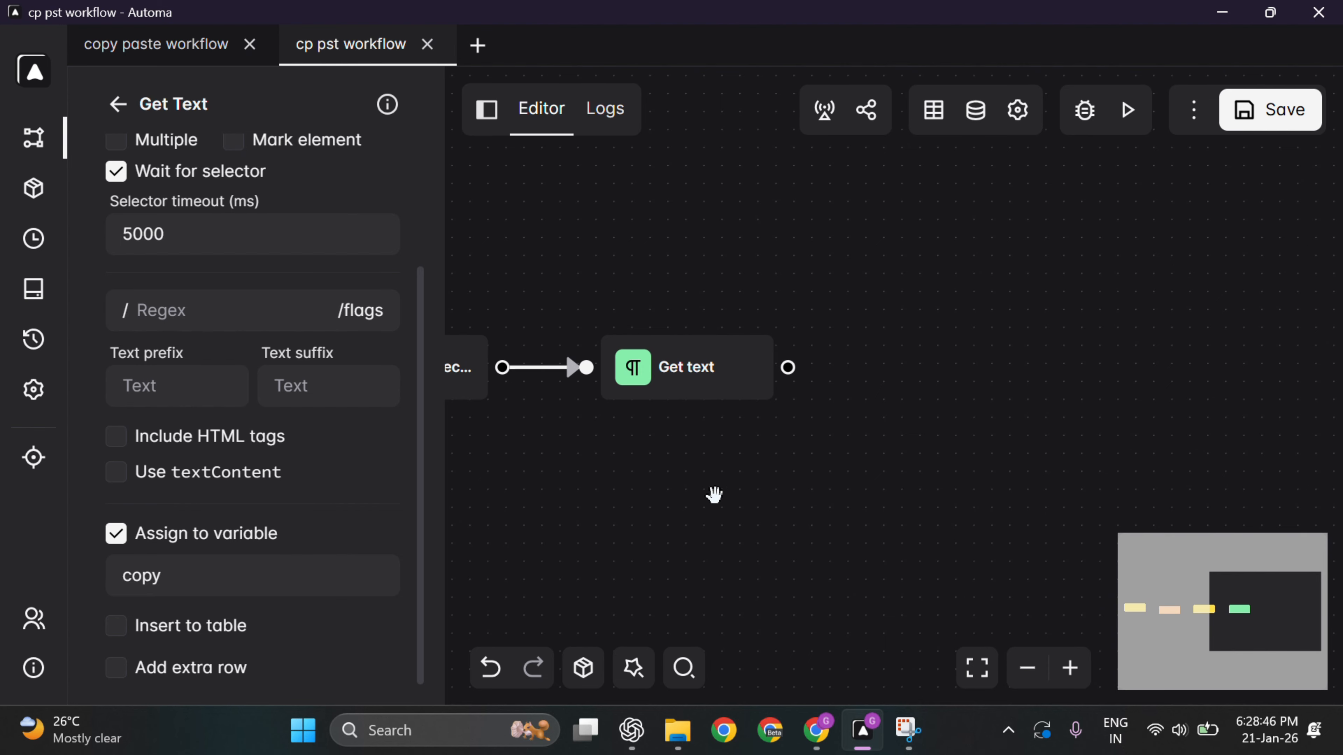
left_click(117, 103)
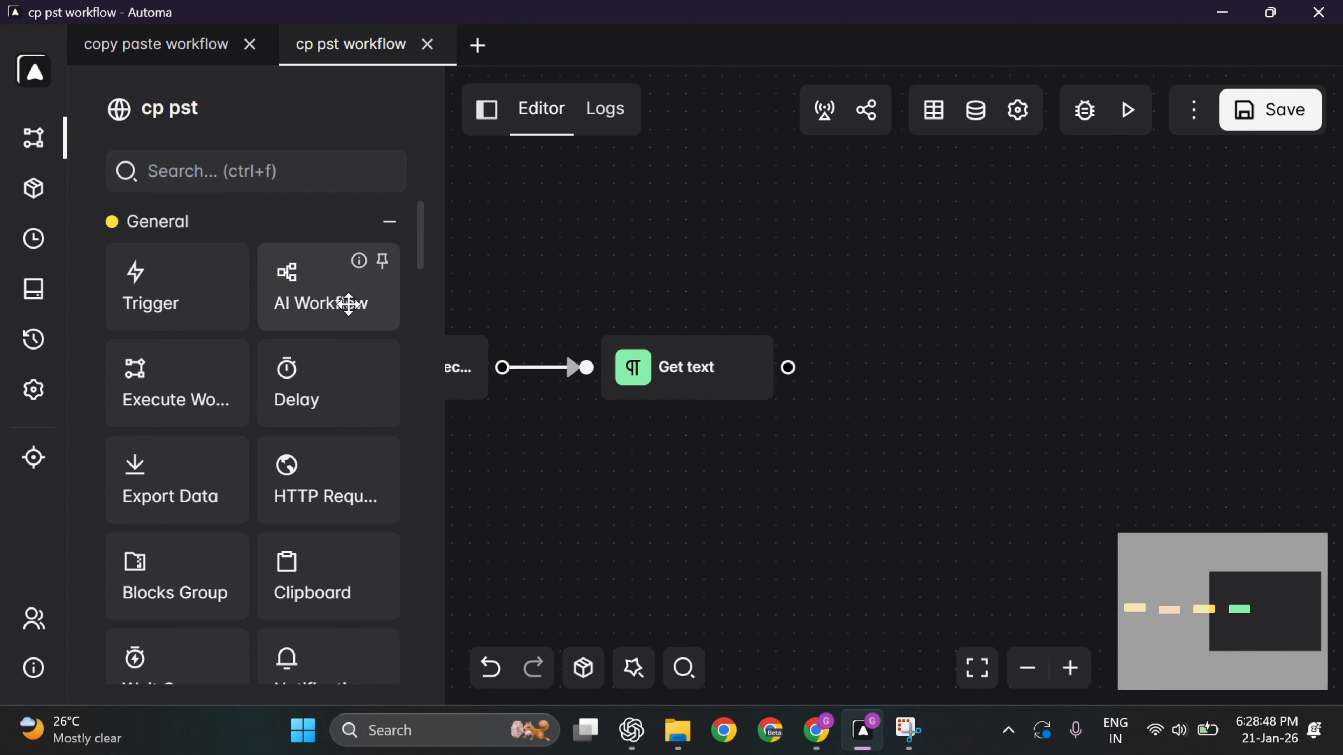
Switch to Chrome, open the Google homepage in the empty new tab and copy its URL.
key("alt+Tab")
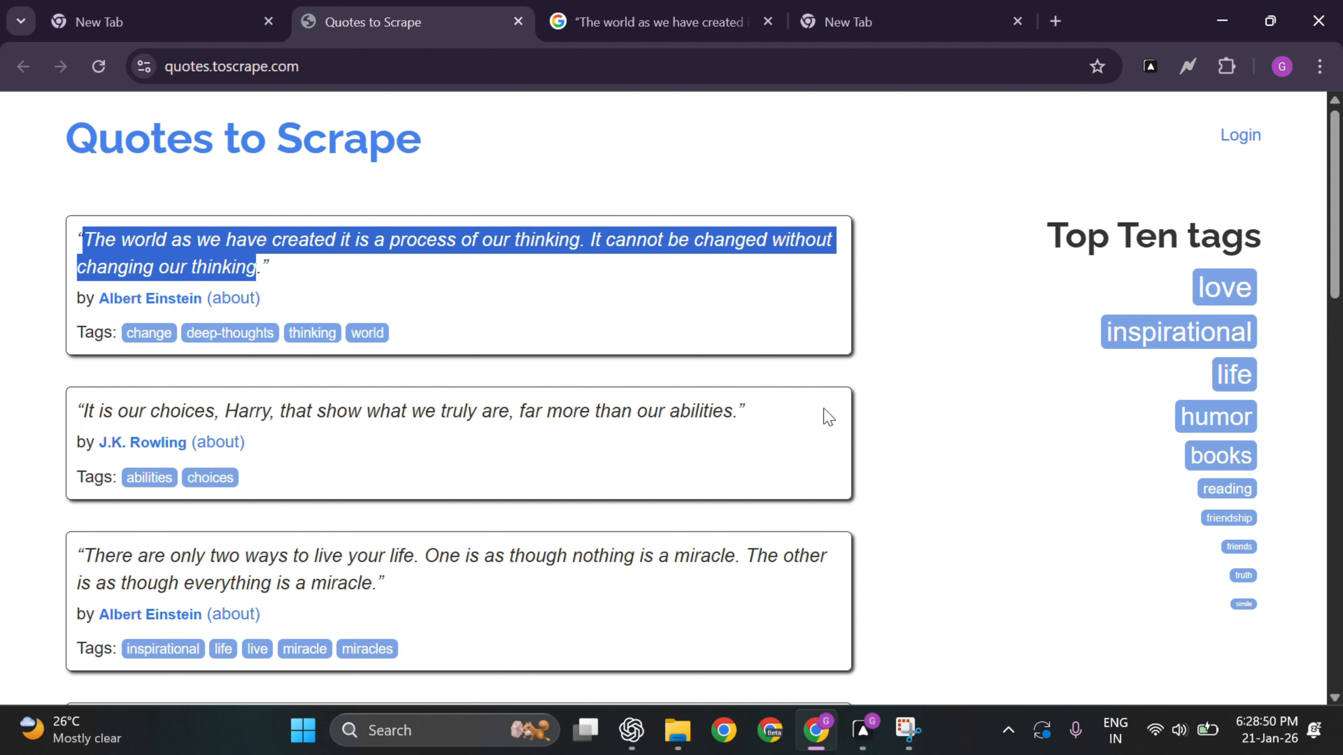
left_click(956, 22)
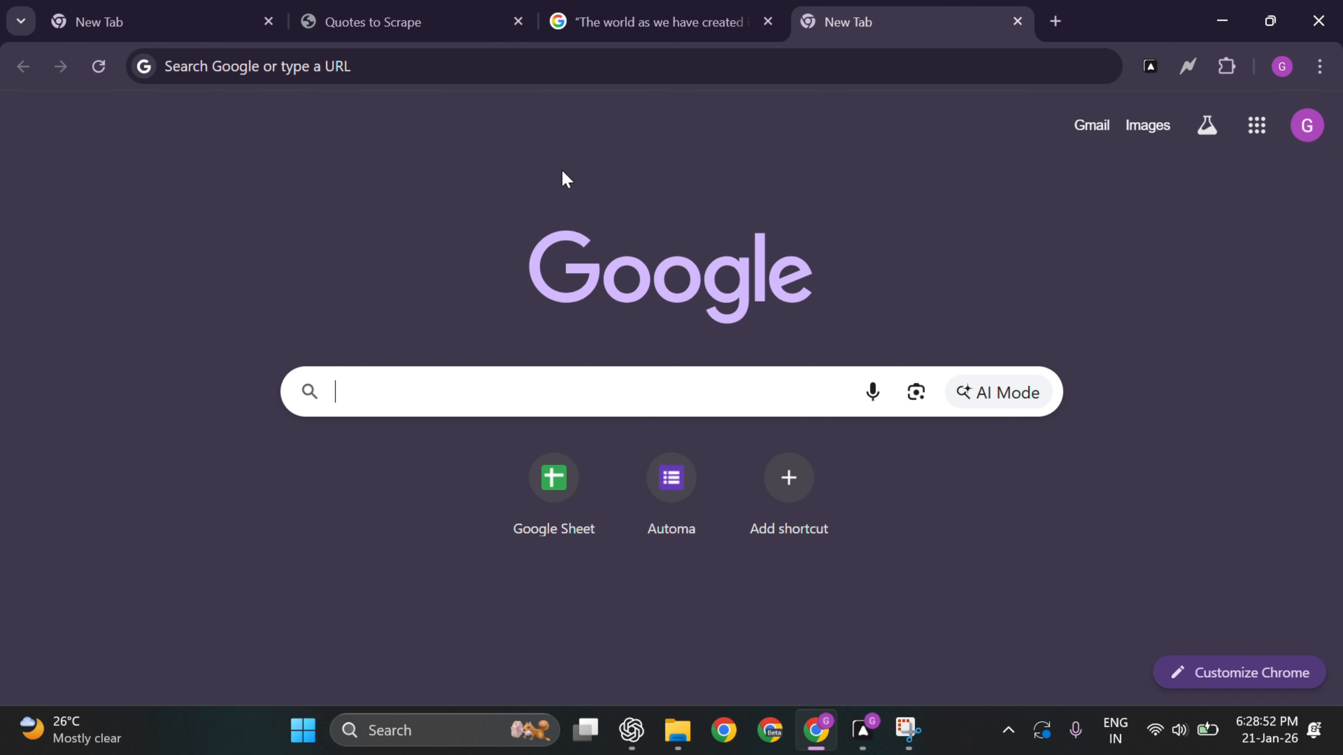
left_click(367, 65)
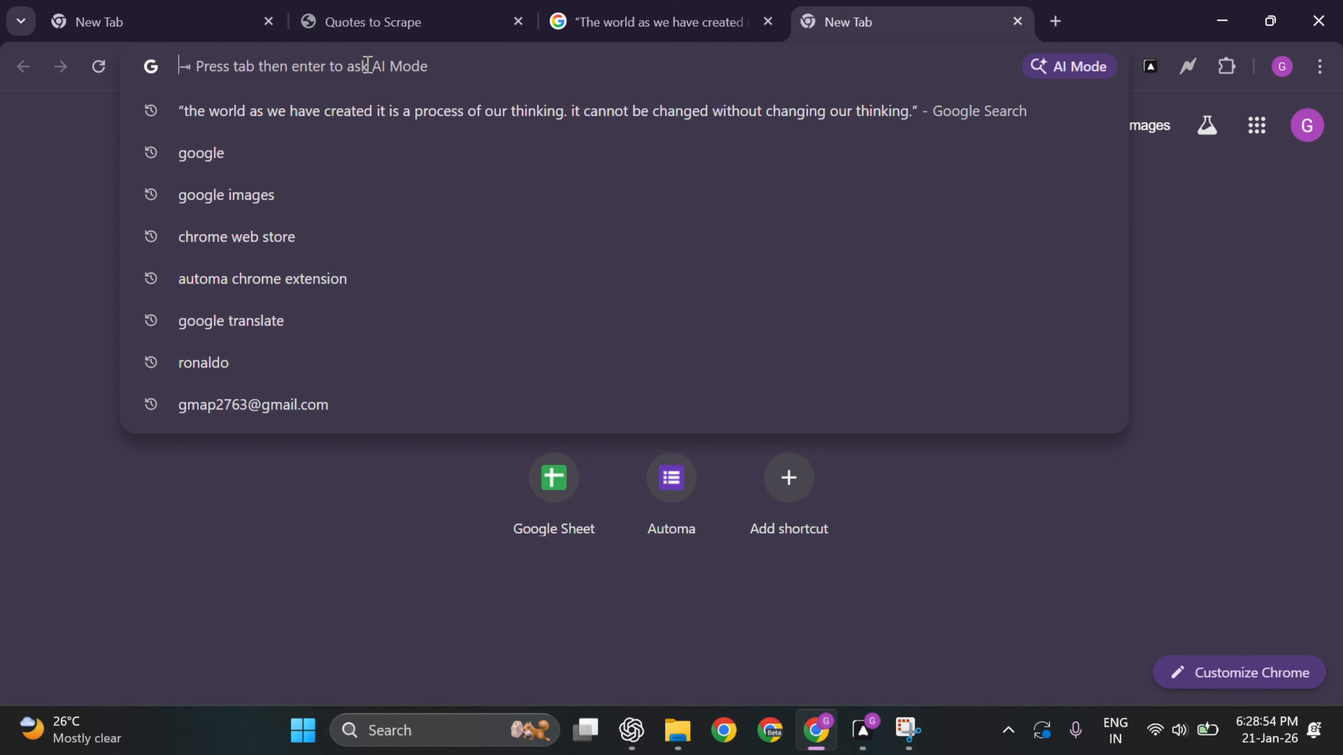
type("g")
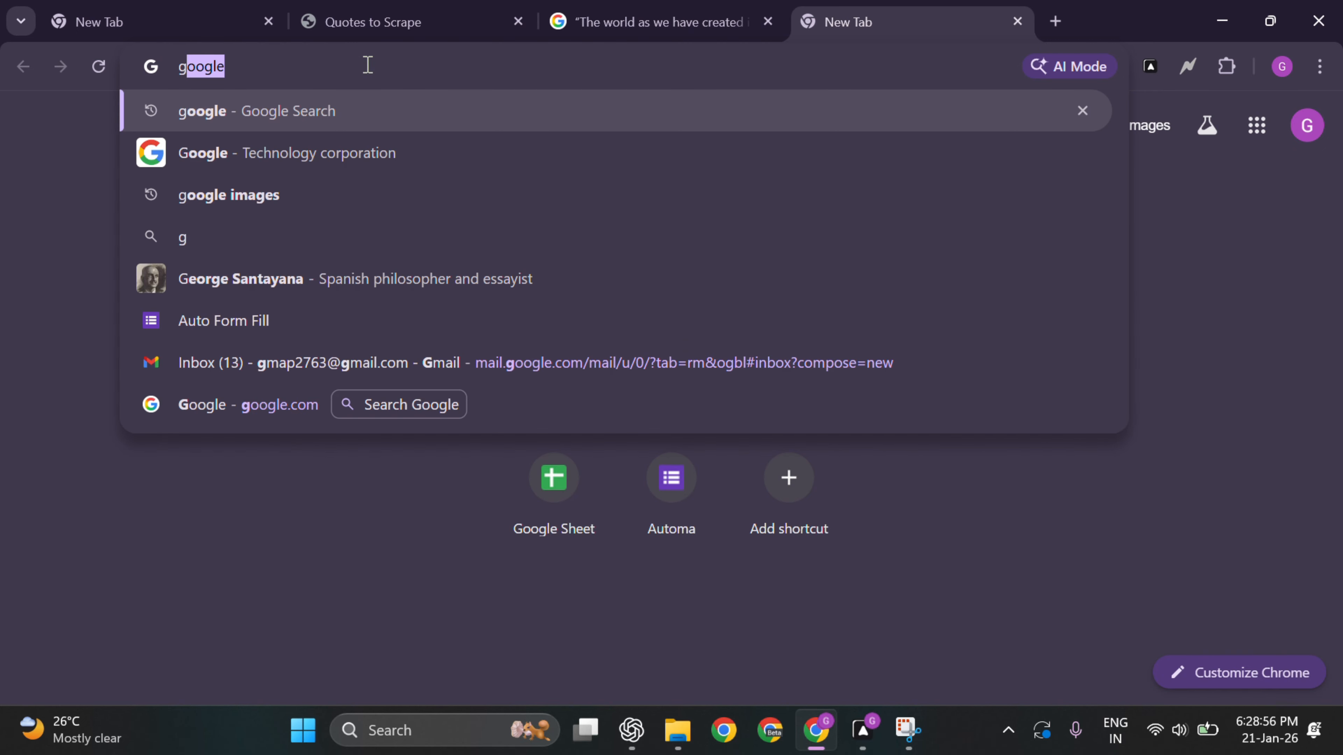
key("Return")
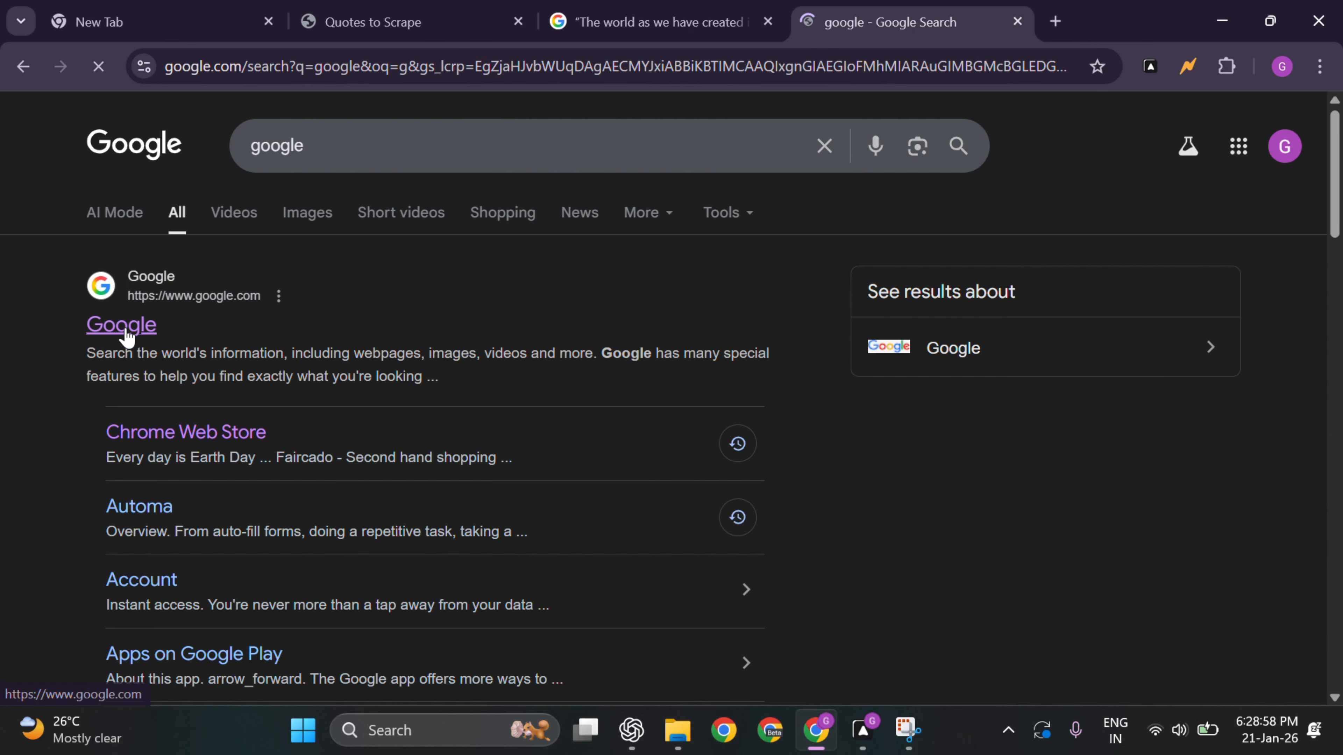
left_click(125, 325)
left_click(265, 65)
key("ctrl+c")
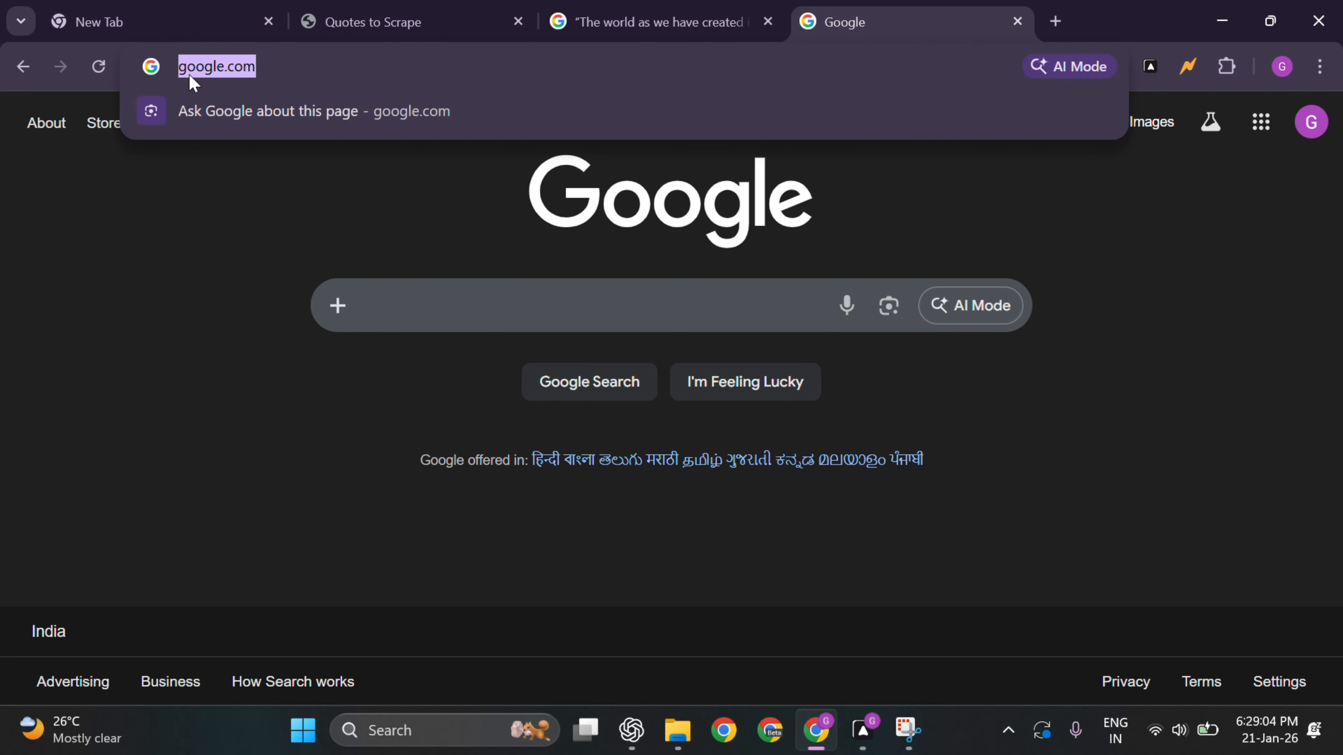
Return to Automa, add a second New Tab block after the Get Text block and connect the two.
key("alt+Tab")
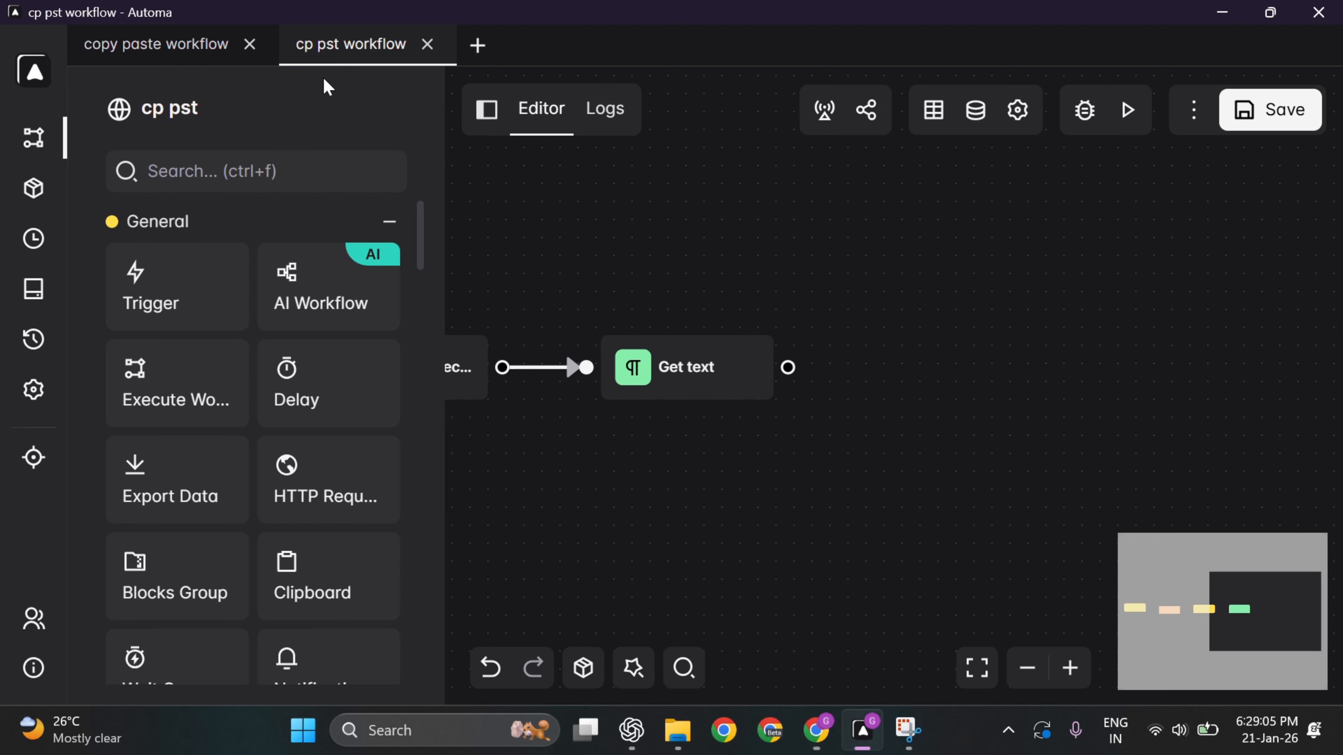
left_click(228, 170)
type("new")
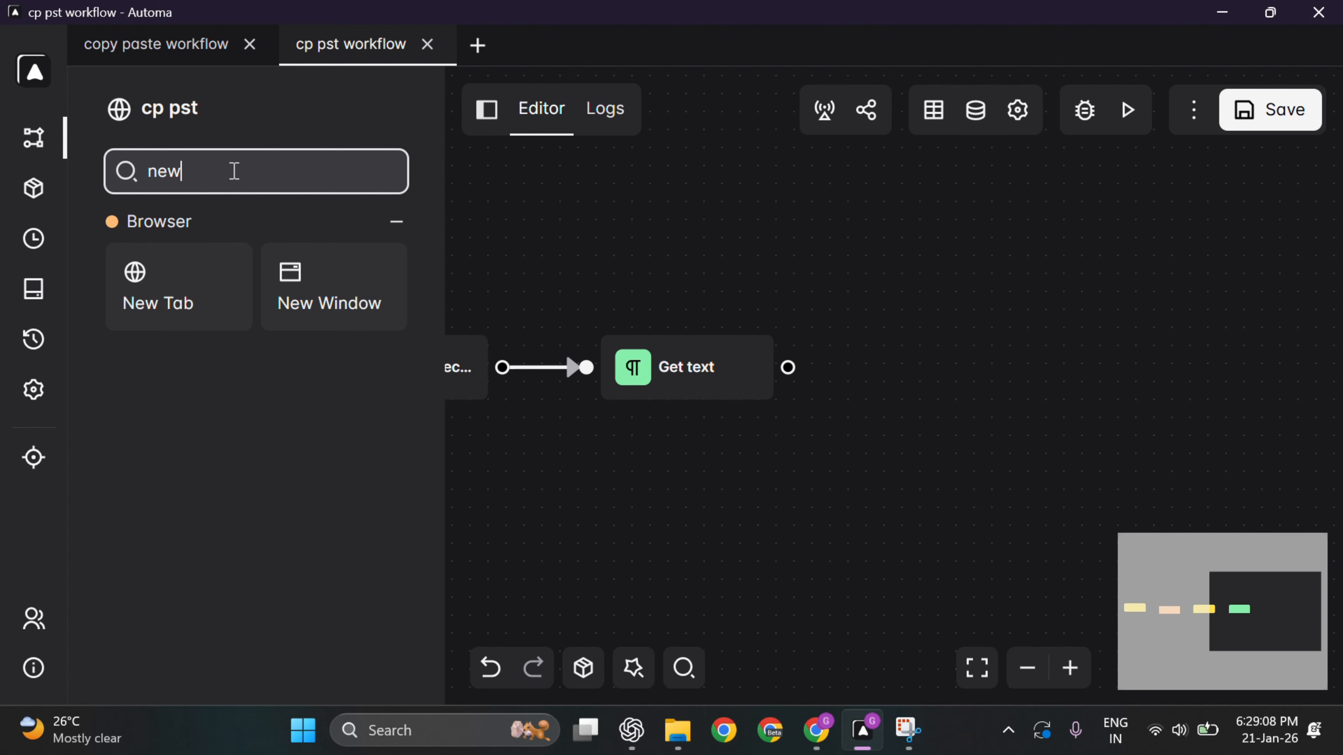
left_click_drag(165, 318, 872, 373)
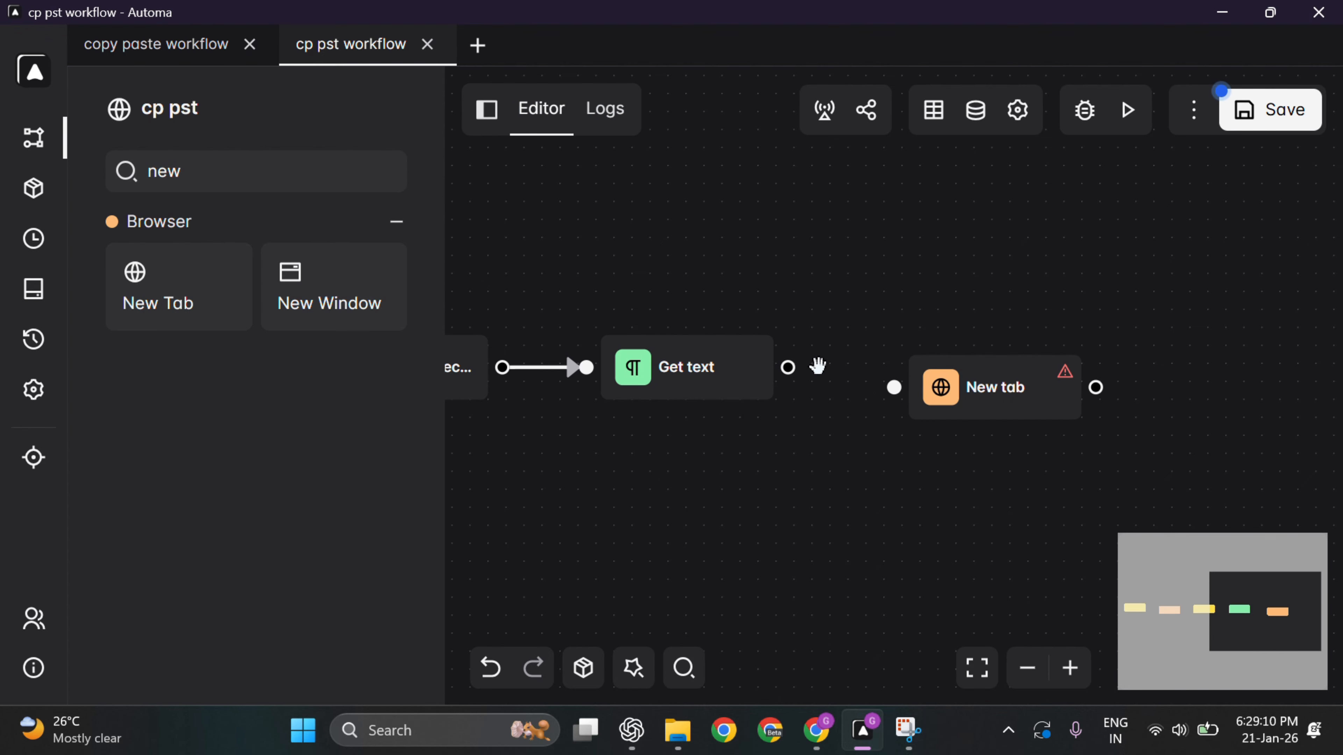
left_click_drag(788, 367, 895, 387)
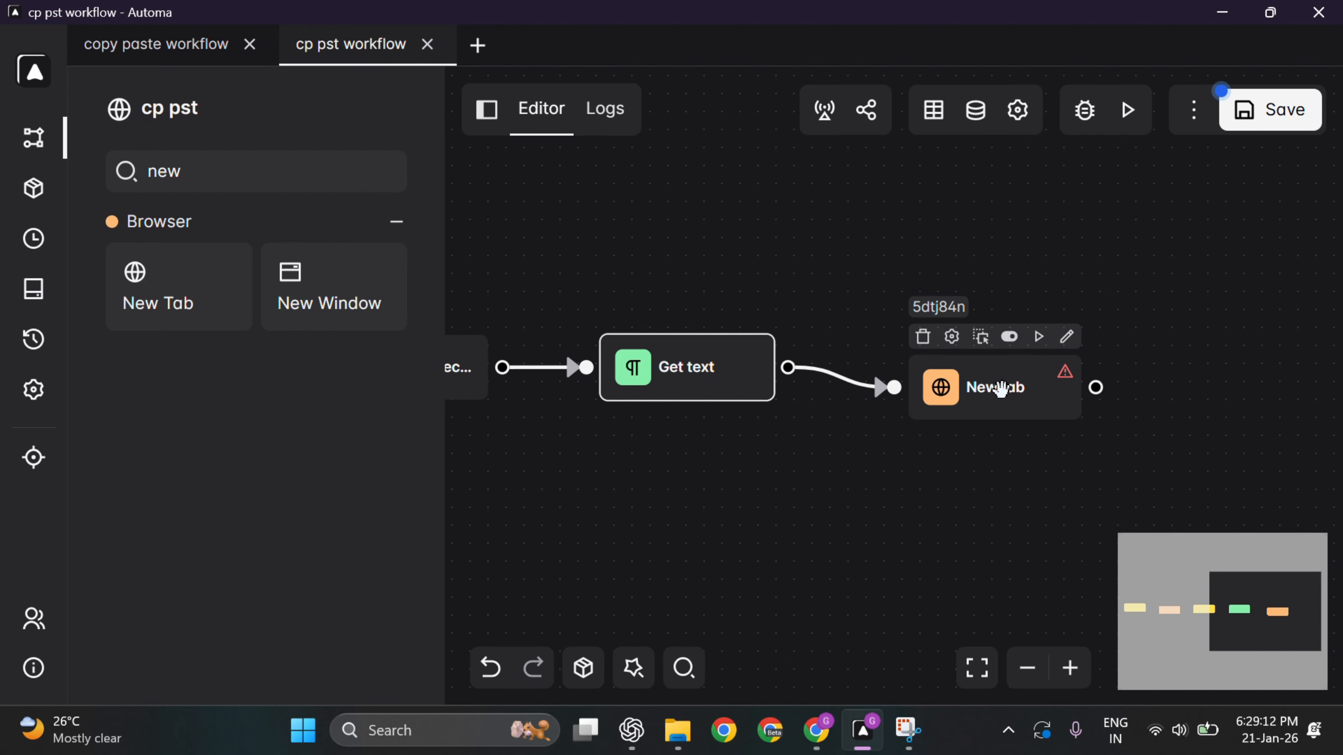
left_click_drag(1001, 389, 992, 379)
double_click(992, 379)
left_click(240, 264)
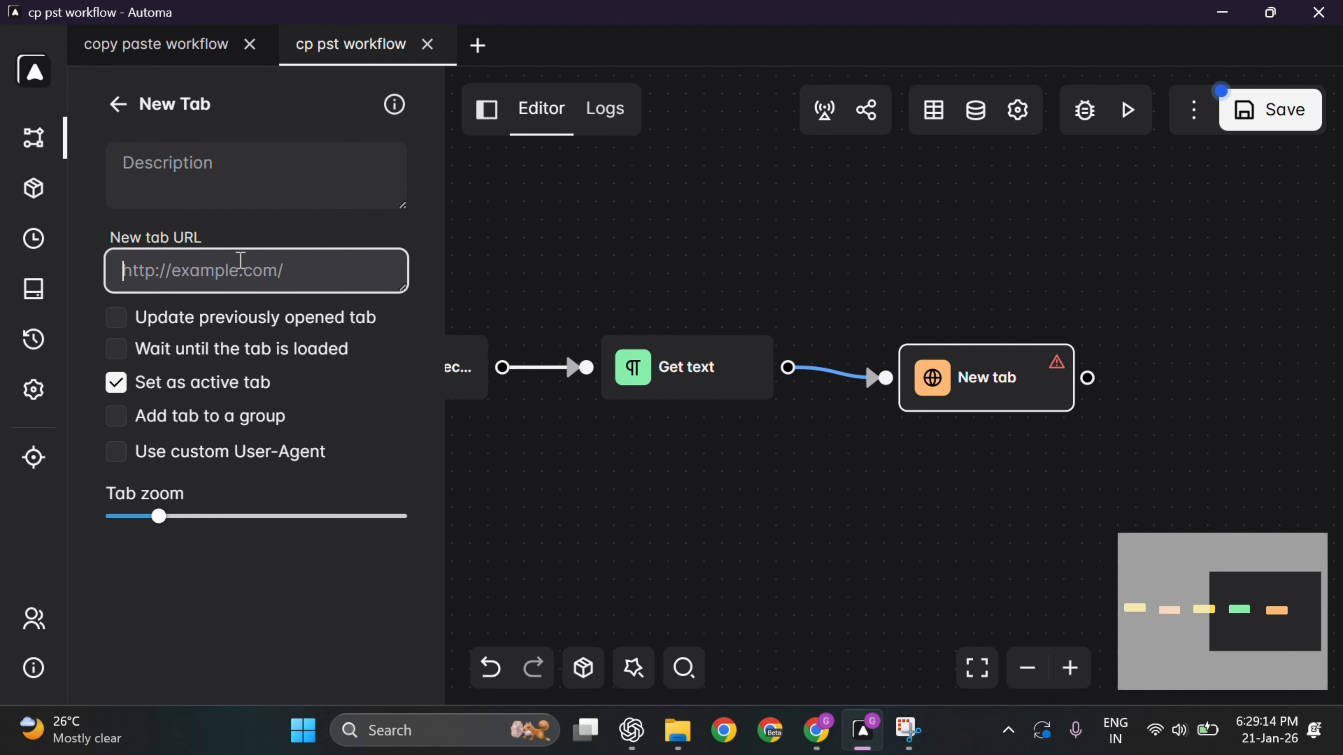
key("ctrl+v")
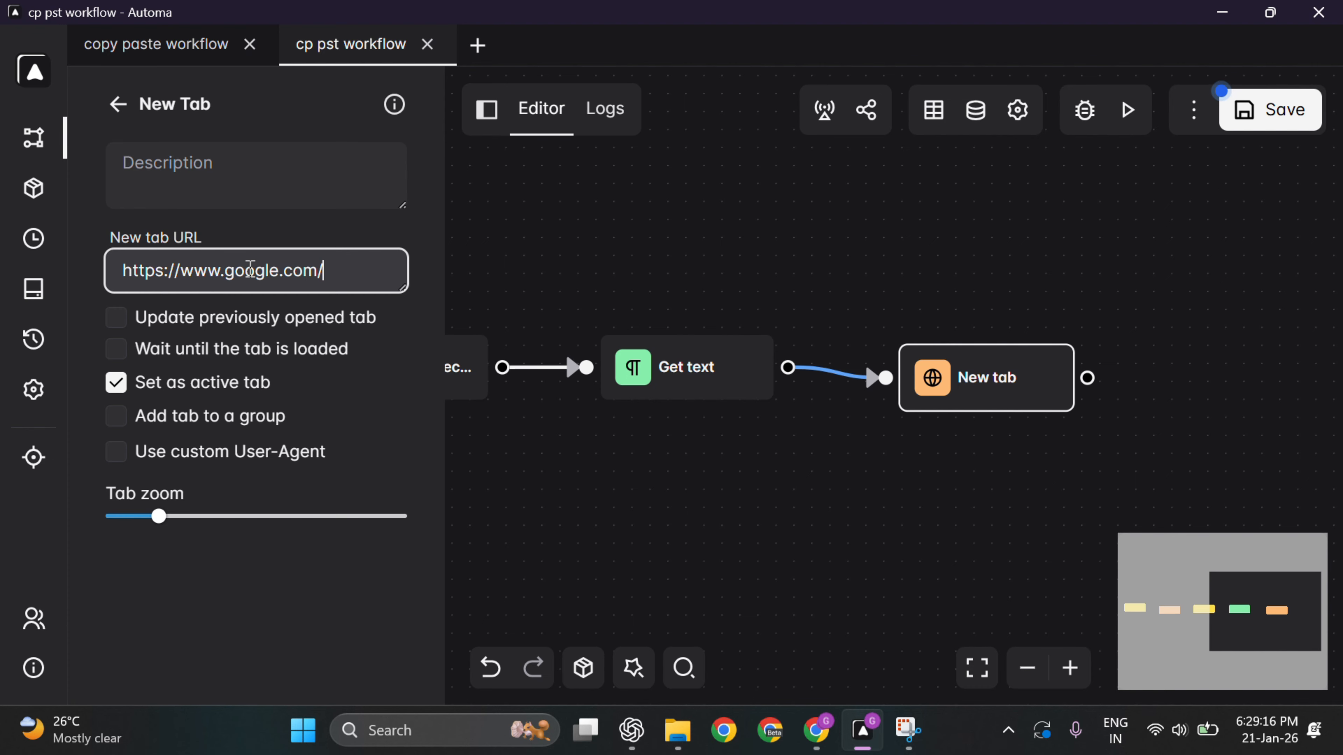
left_click_drag(977, 479, 783, 457)
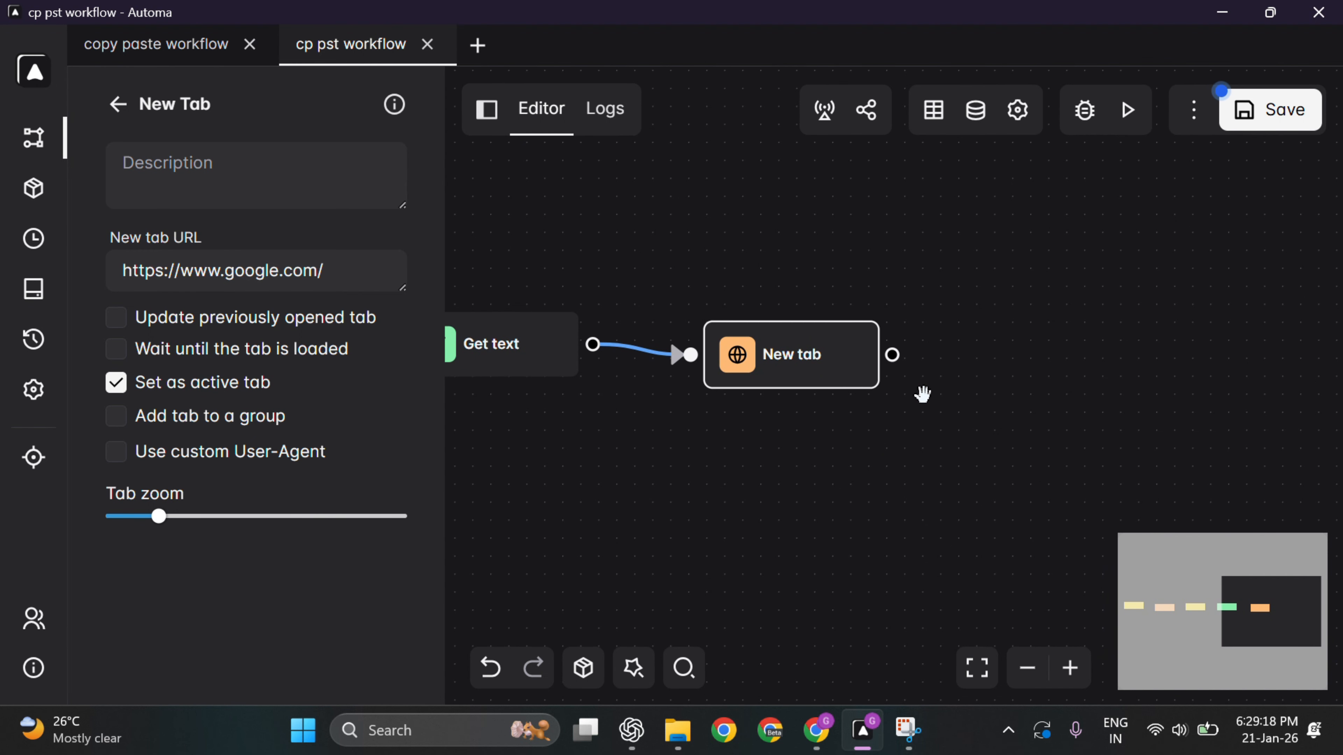
left_click(114, 104)
Add a second Wait Connections block and connect the Google New Tab block to it.
type("wai")
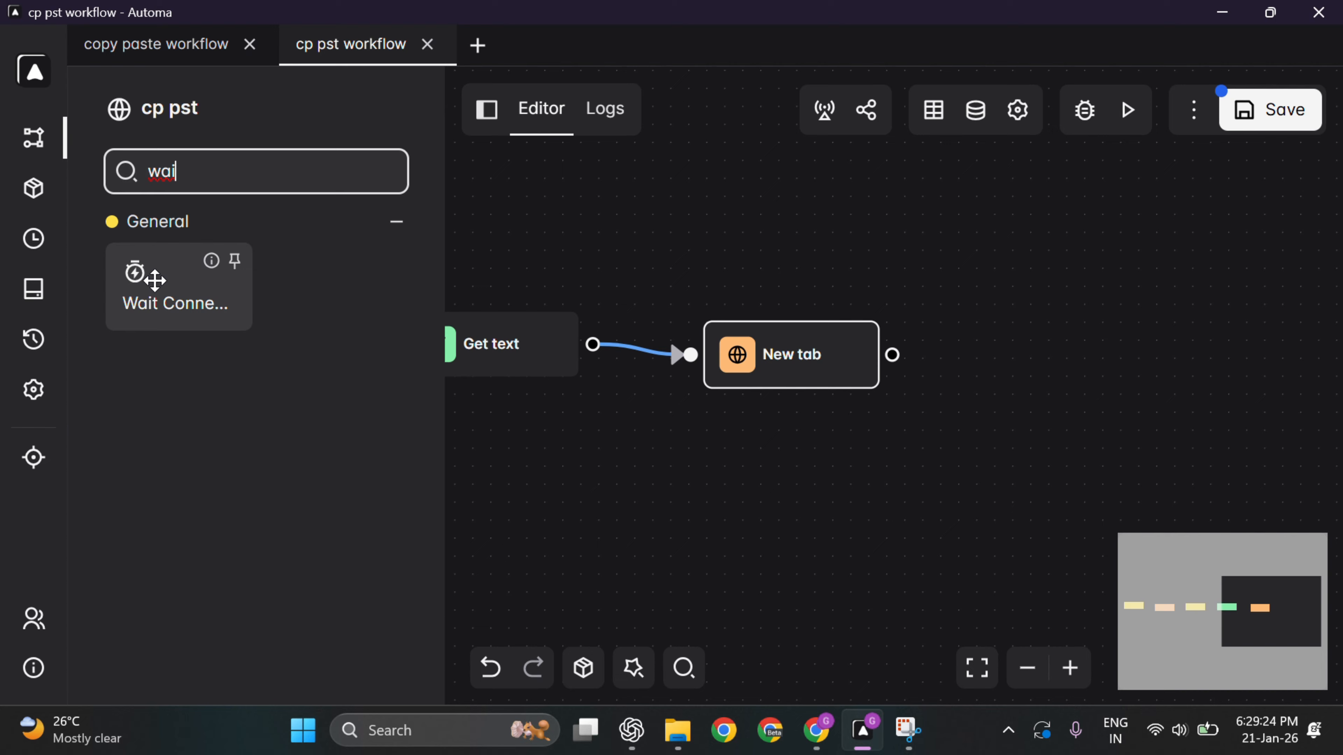
left_click_drag(138, 279, 973, 343)
left_click_drag(894, 355, 964, 358)
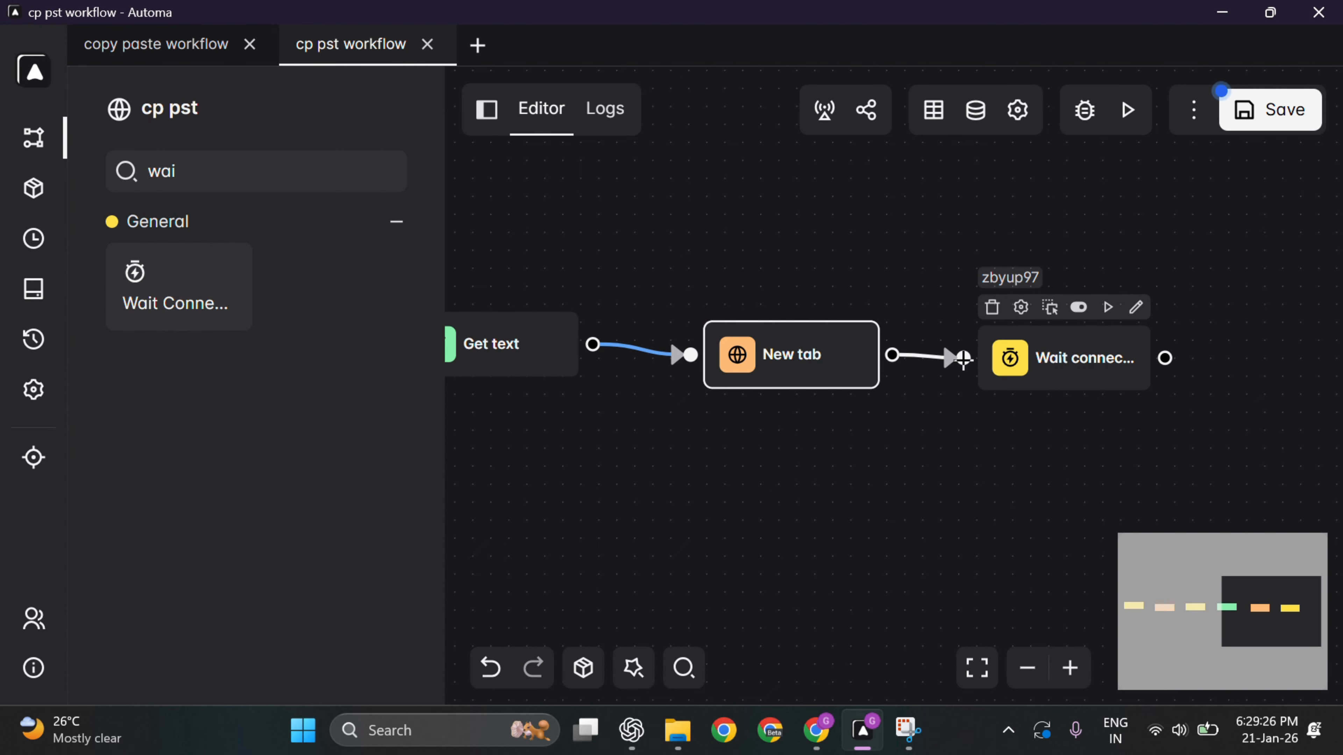
left_click_drag(1043, 444, 806, 458)
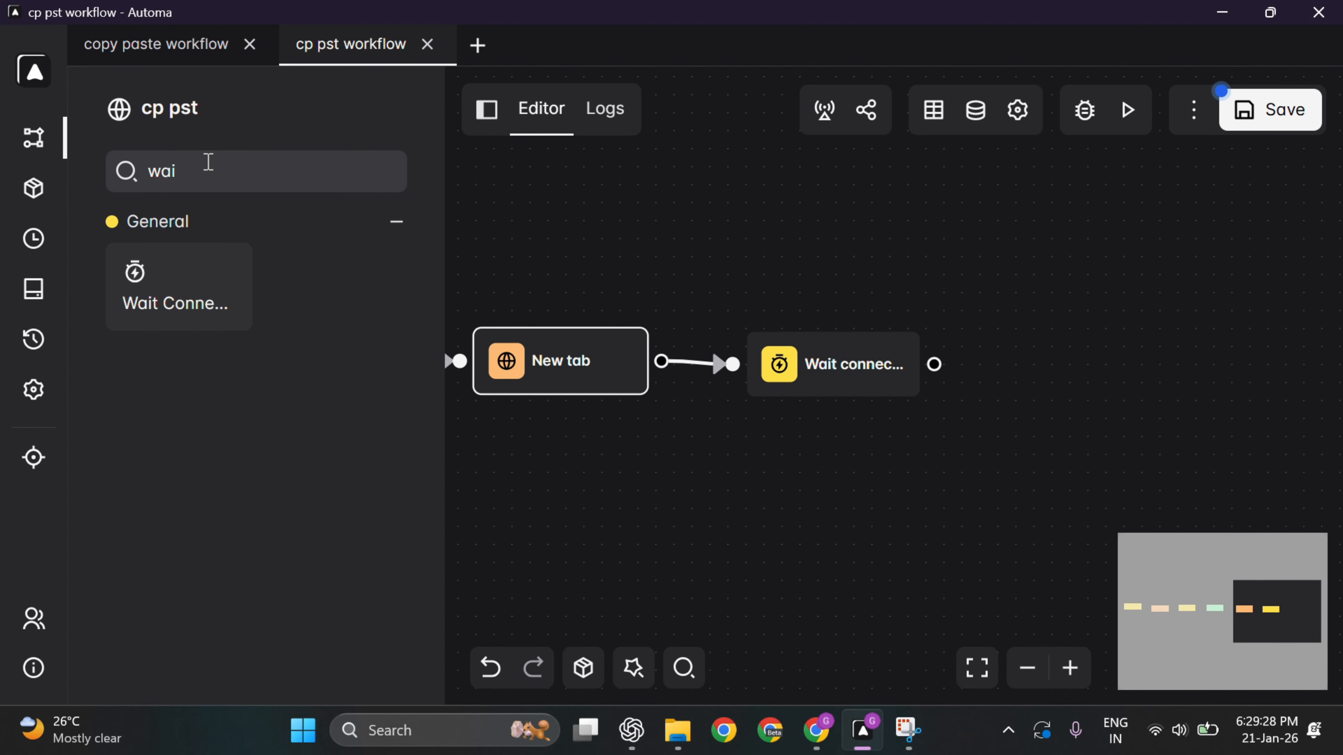
Clear the block search, switch to Chrome to examine the search box on the Google homepage, and return to Automa.
left_click_drag(174, 171, 144, 179)
key("BackSpace")
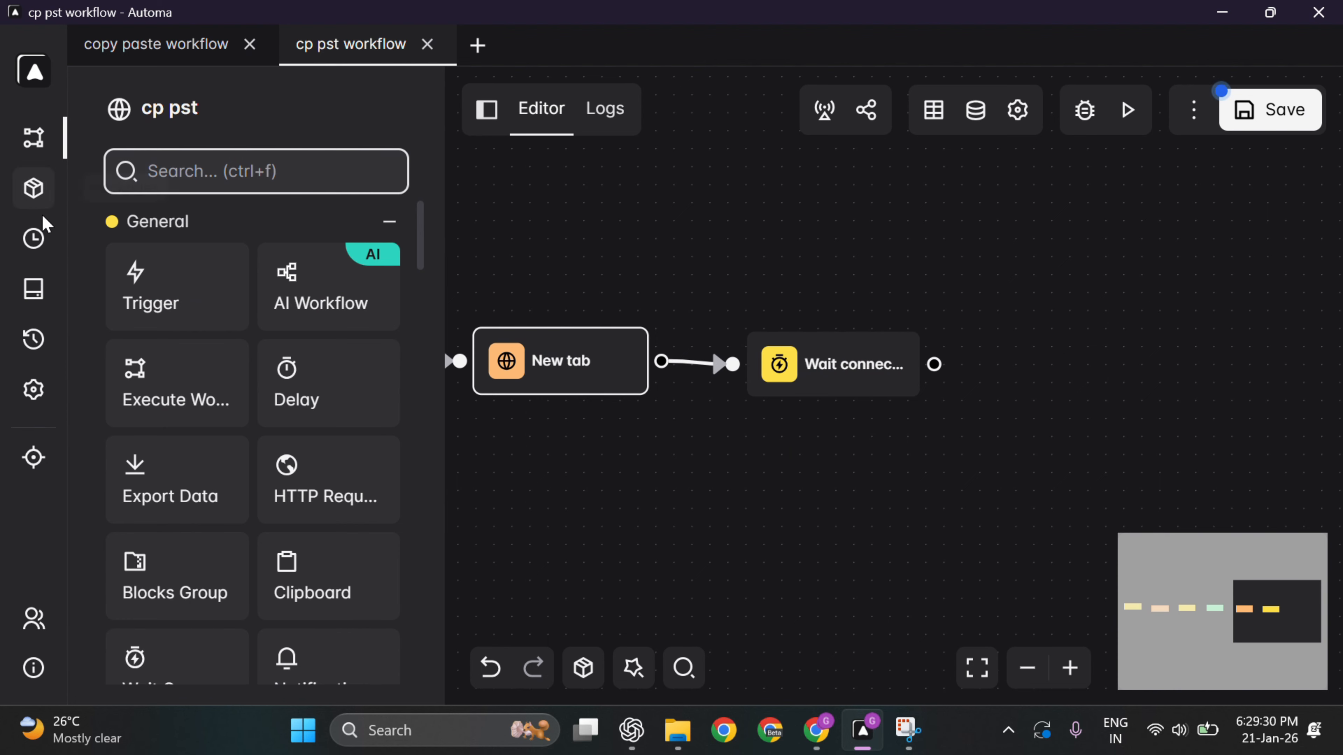
key("alt+Tab")
left_click(611, 306)
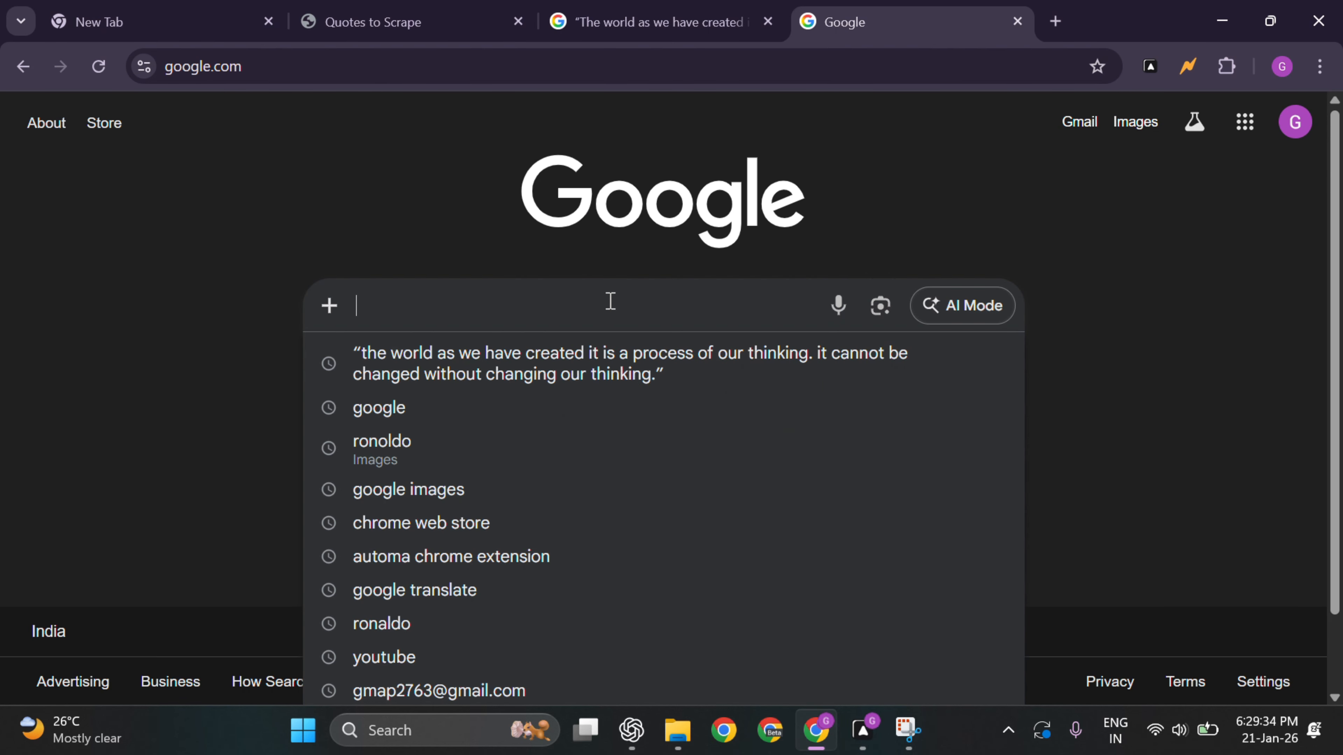
left_click(364, 193)
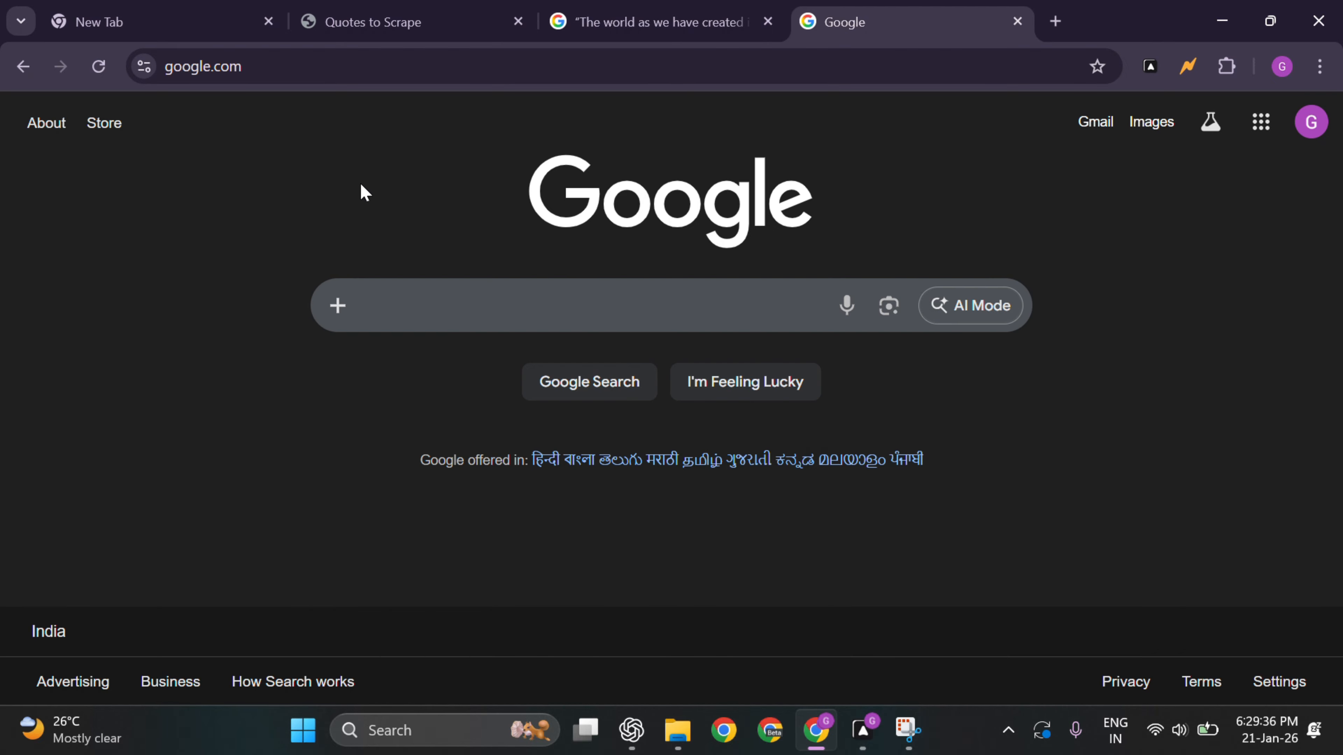
key("alt+Tab")
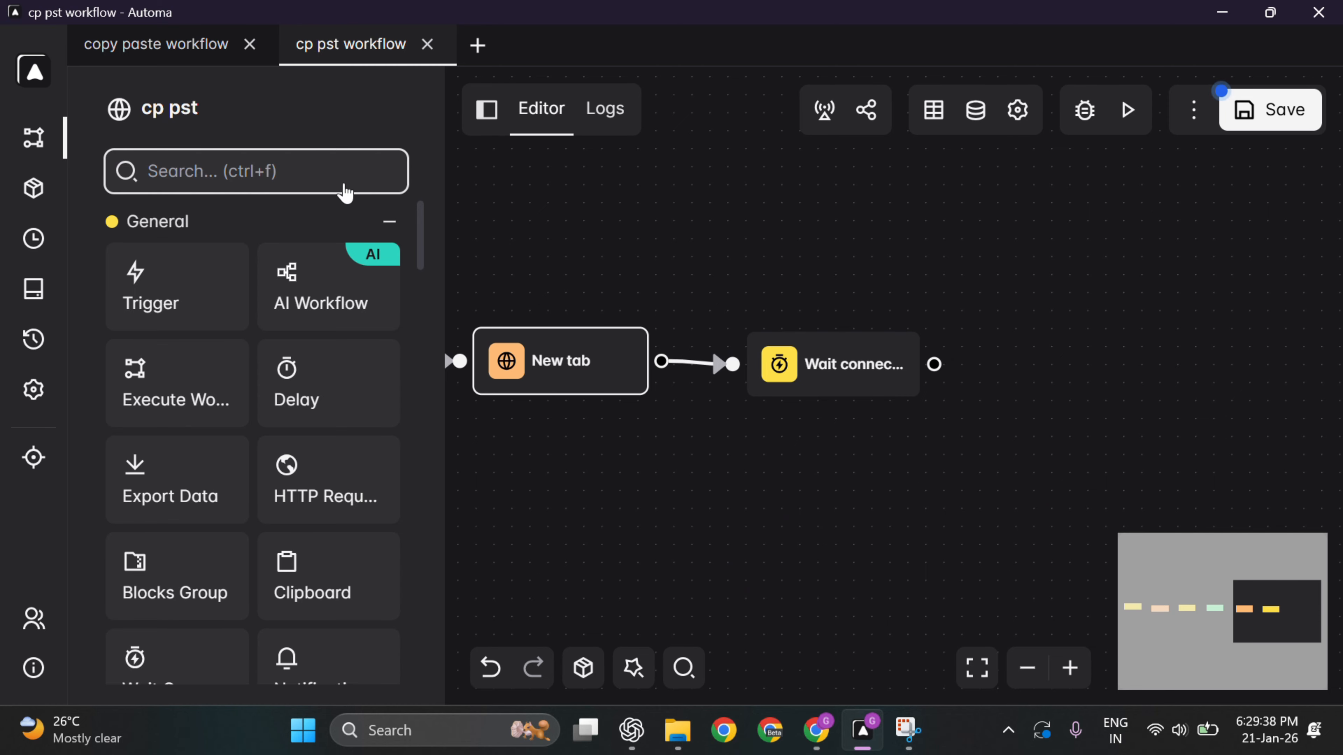
Add a Forms block after the second Wait Connections block and connect the two.
left_click(277, 170)
type("form")
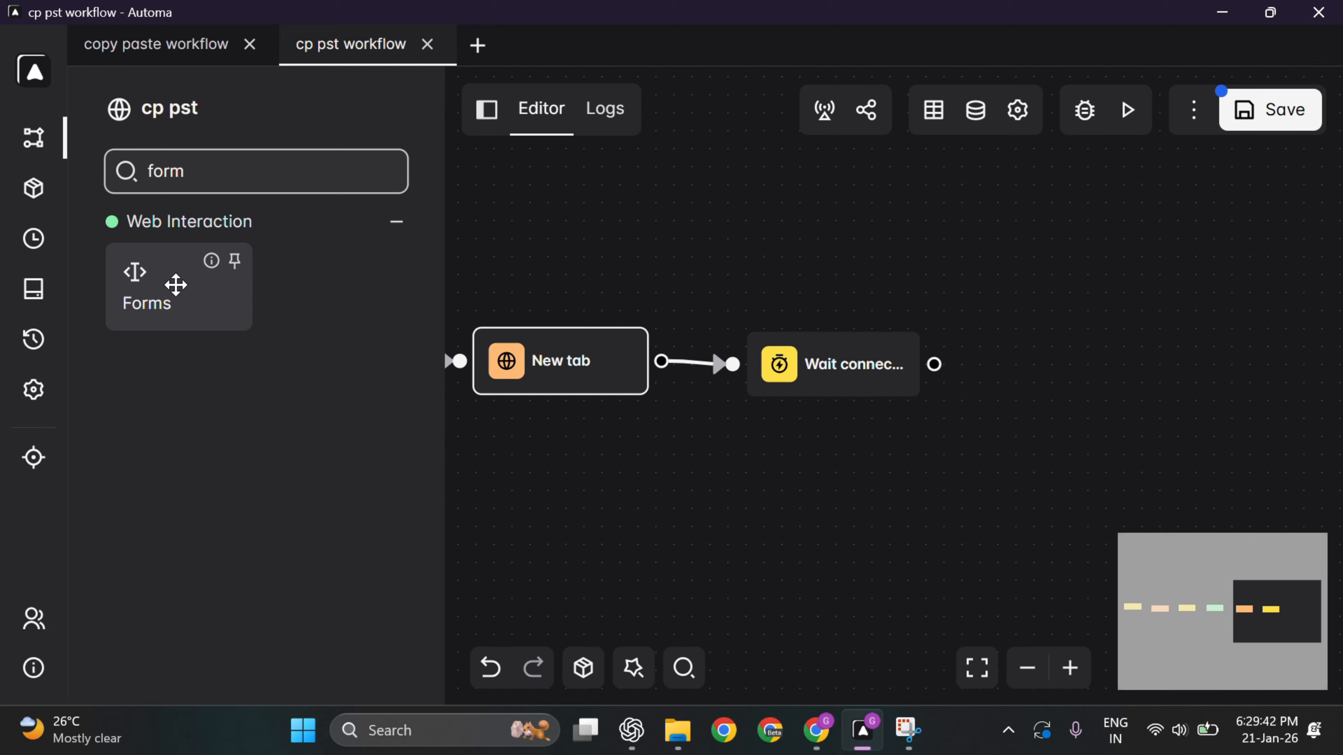
left_click_drag(174, 285, 1105, 366)
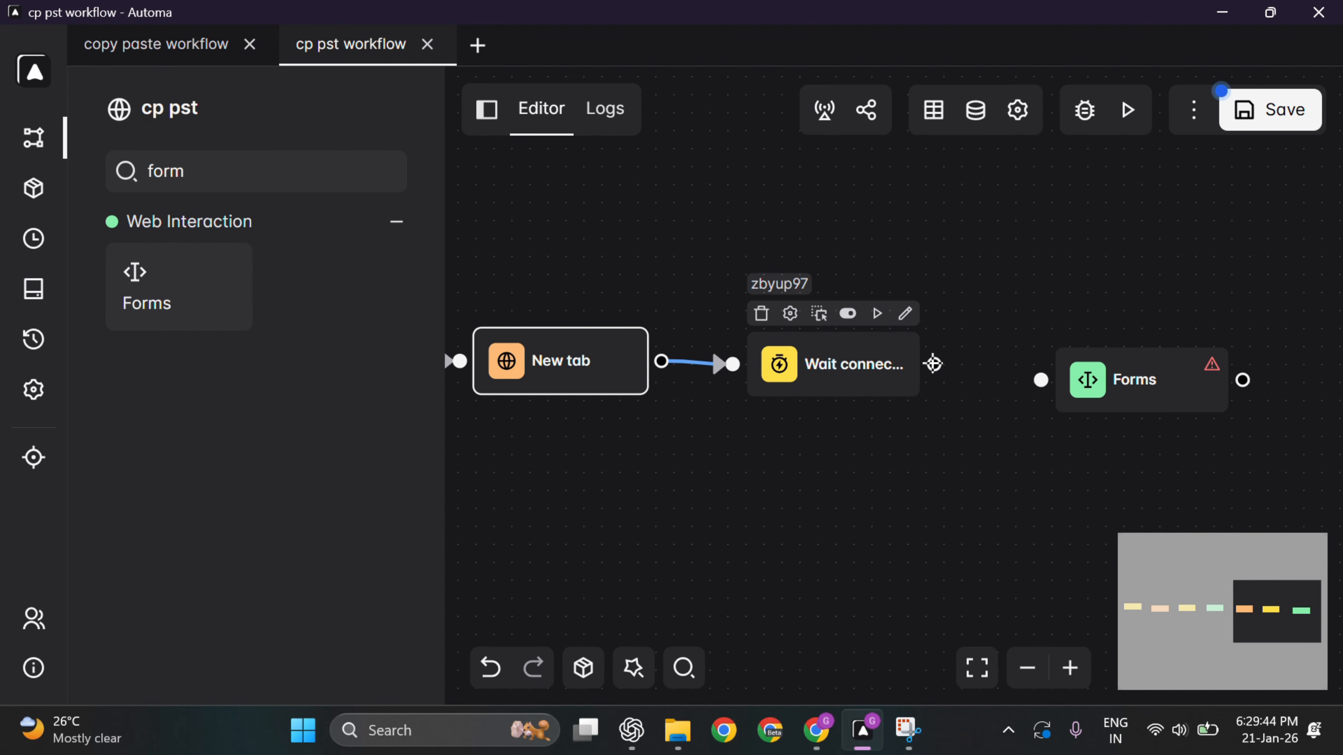
left_click_drag(934, 364, 1042, 380)
left_click(1118, 381)
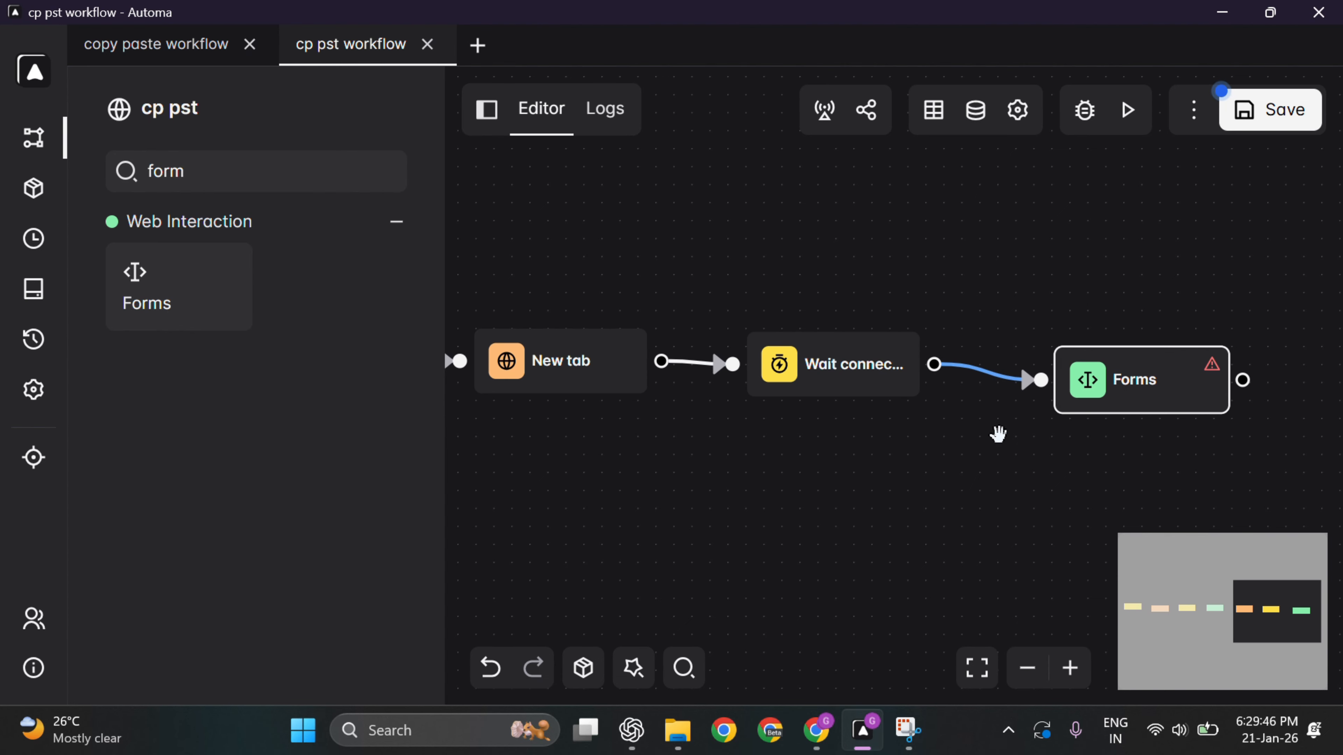
Bring the Quotes to Scrape page to the front in Chrome, and clear the Get Text block's element selector back in Automa.
left_click_drag(632, 468, 722, 476)
key("alt+Tab")
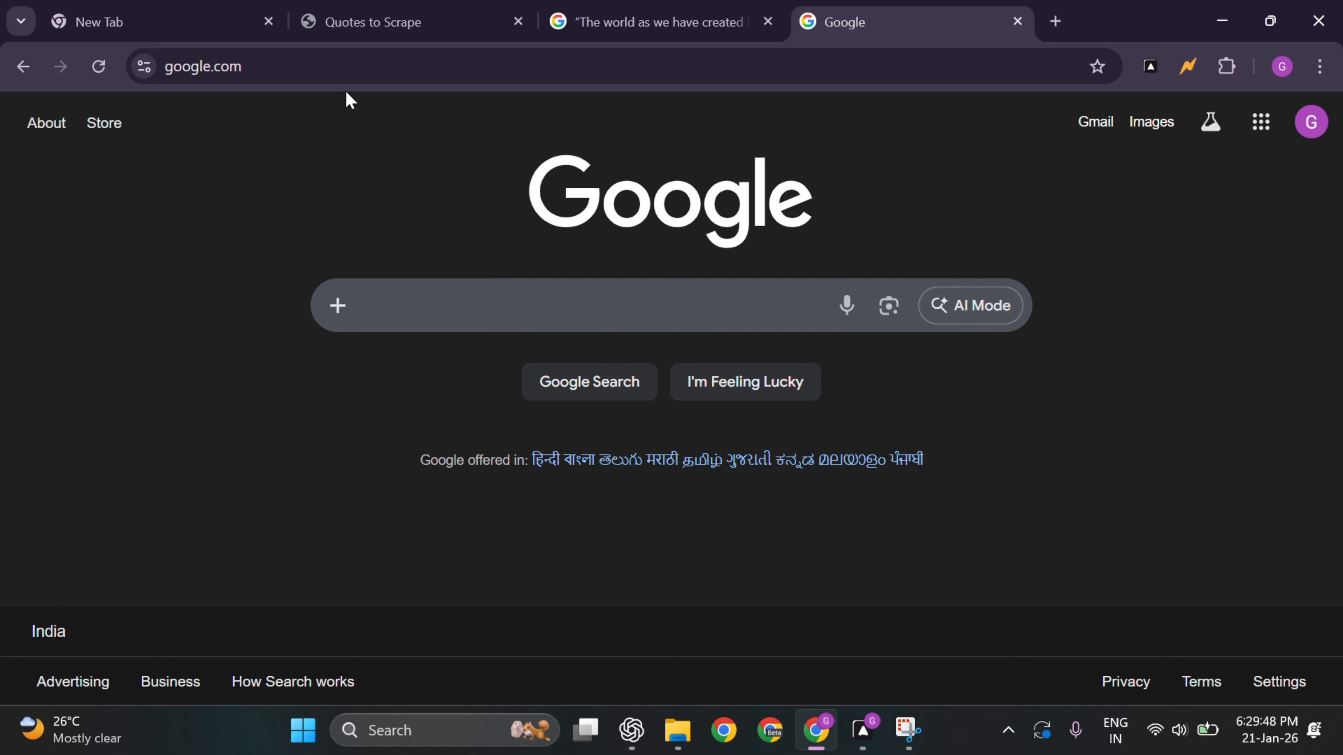
left_click(369, 27)
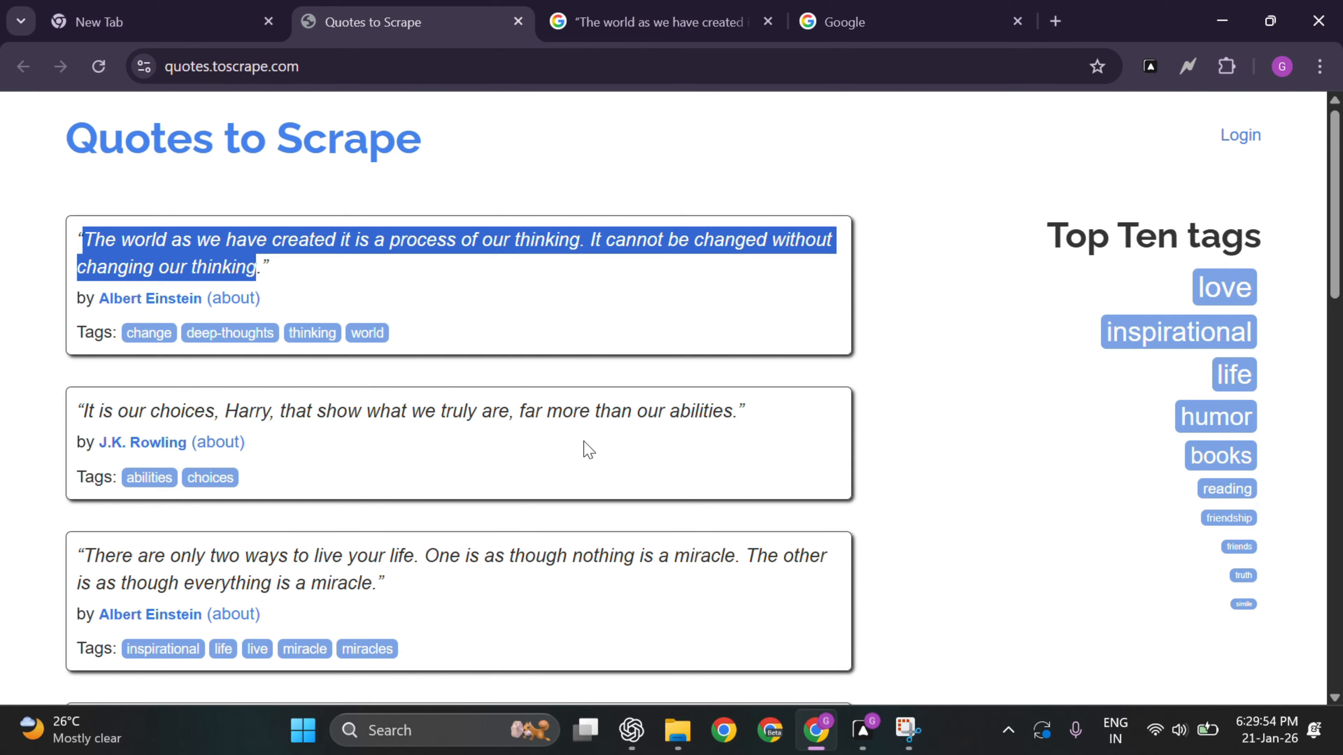
key("alt+Tab")
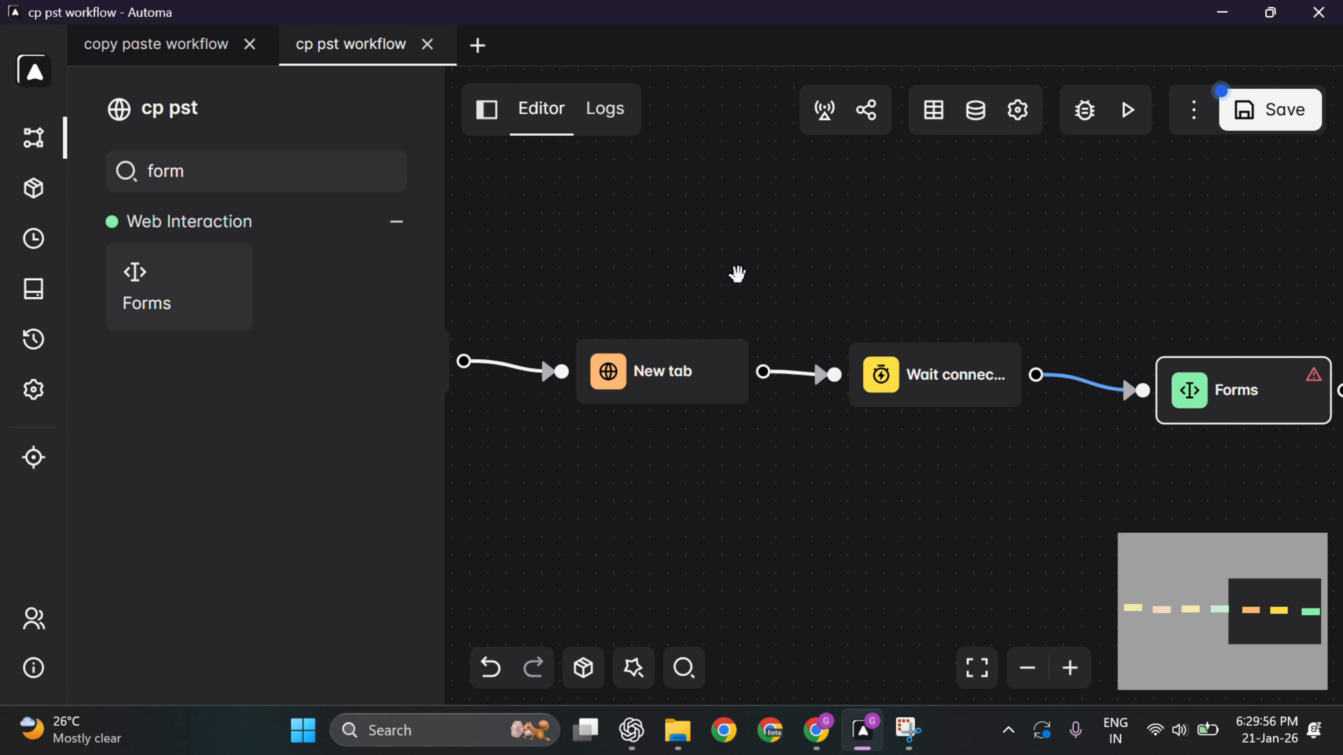
left_click_drag(671, 438, 1048, 465)
left_click(746, 384)
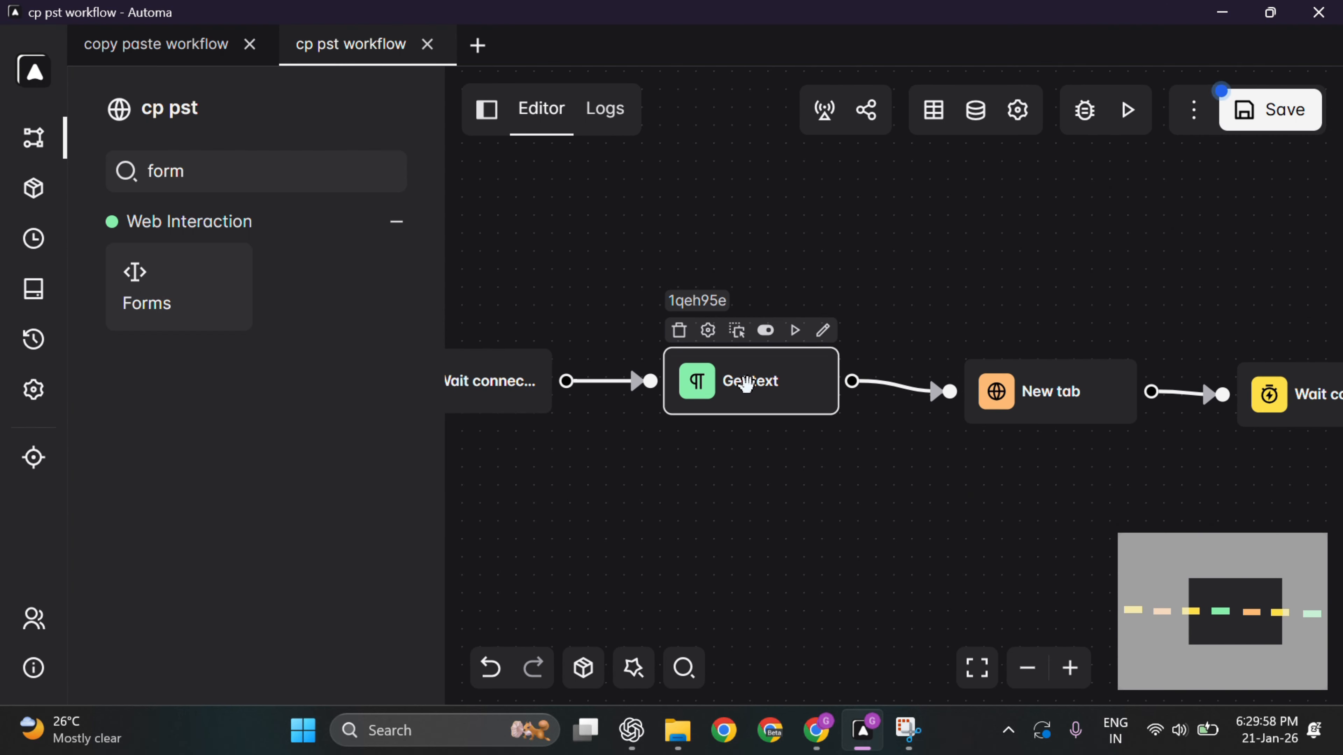
double_click(746, 384)
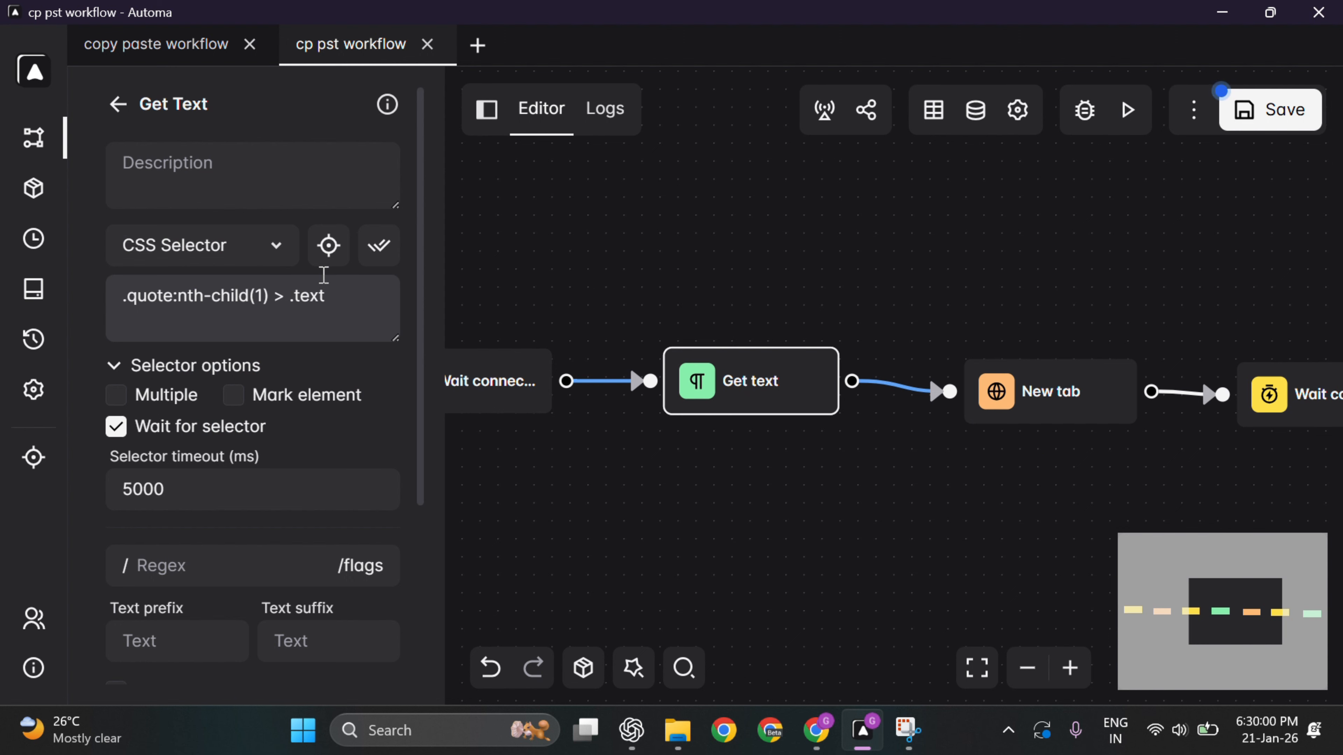
left_click_drag(381, 297, 79, 305)
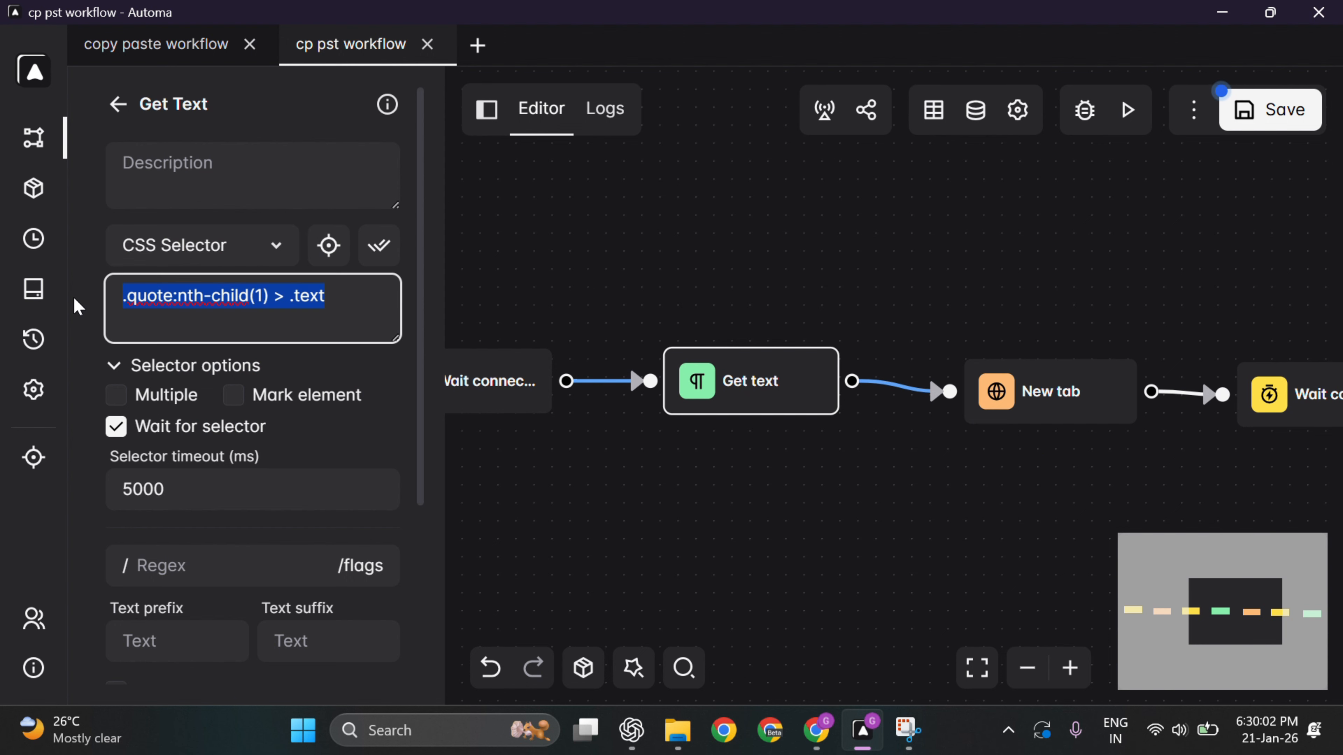
key("BackSpace")
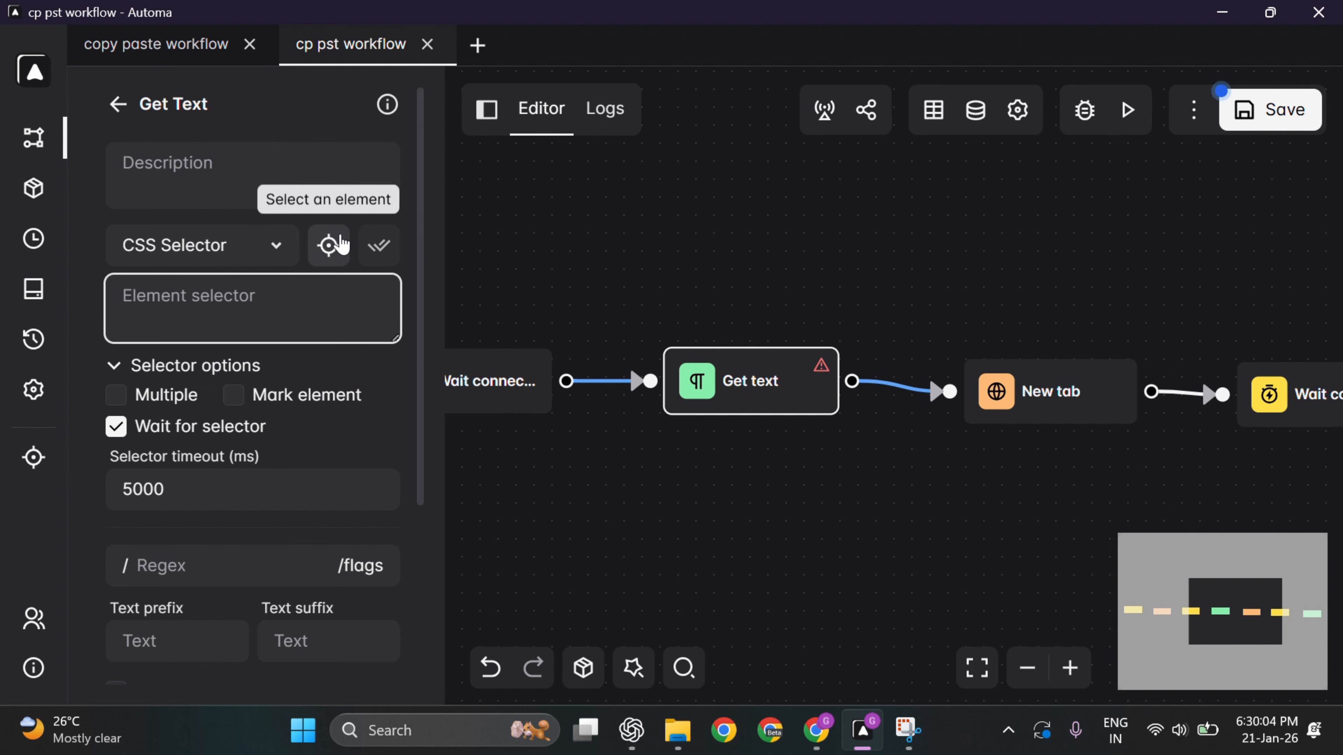
Pick the second quote's text on the page, paste its selector .quote:nth-child(2) > .text into the Get Text block, and save the workflow.
left_click(341, 245)
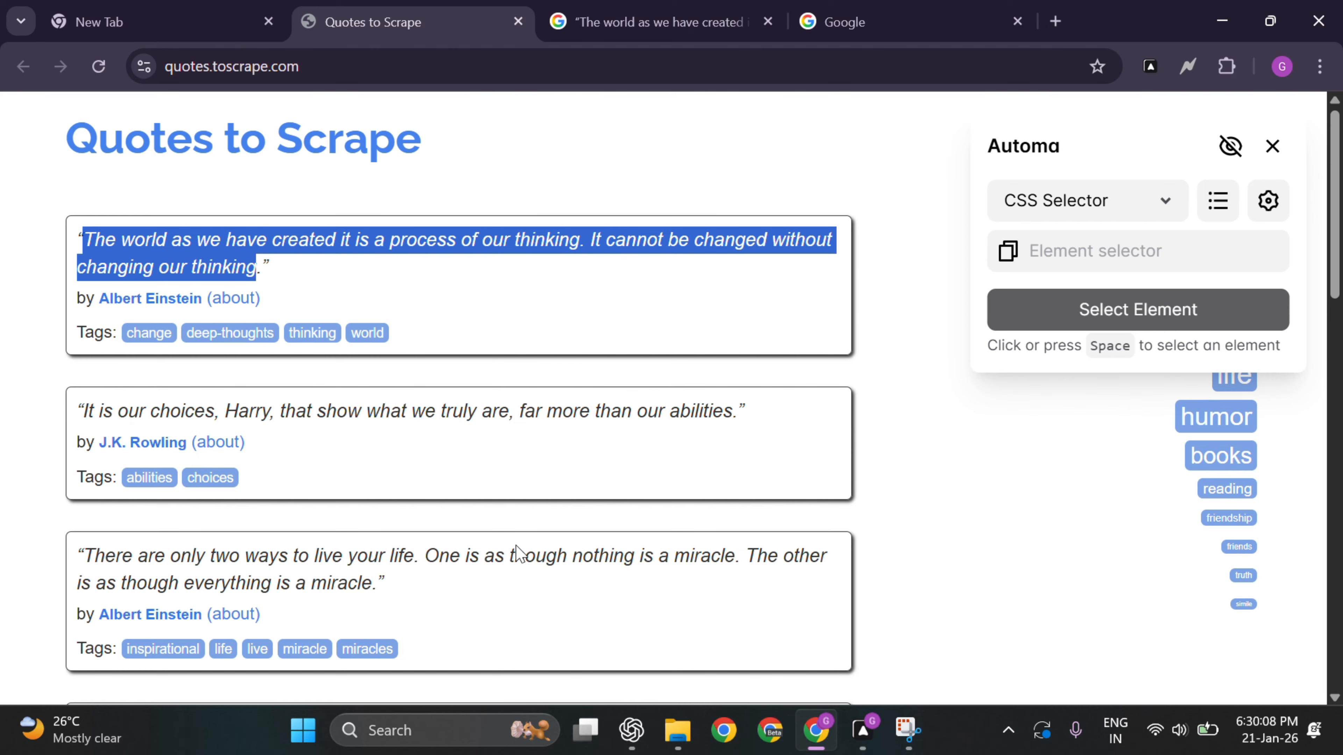
left_click(1230, 148)
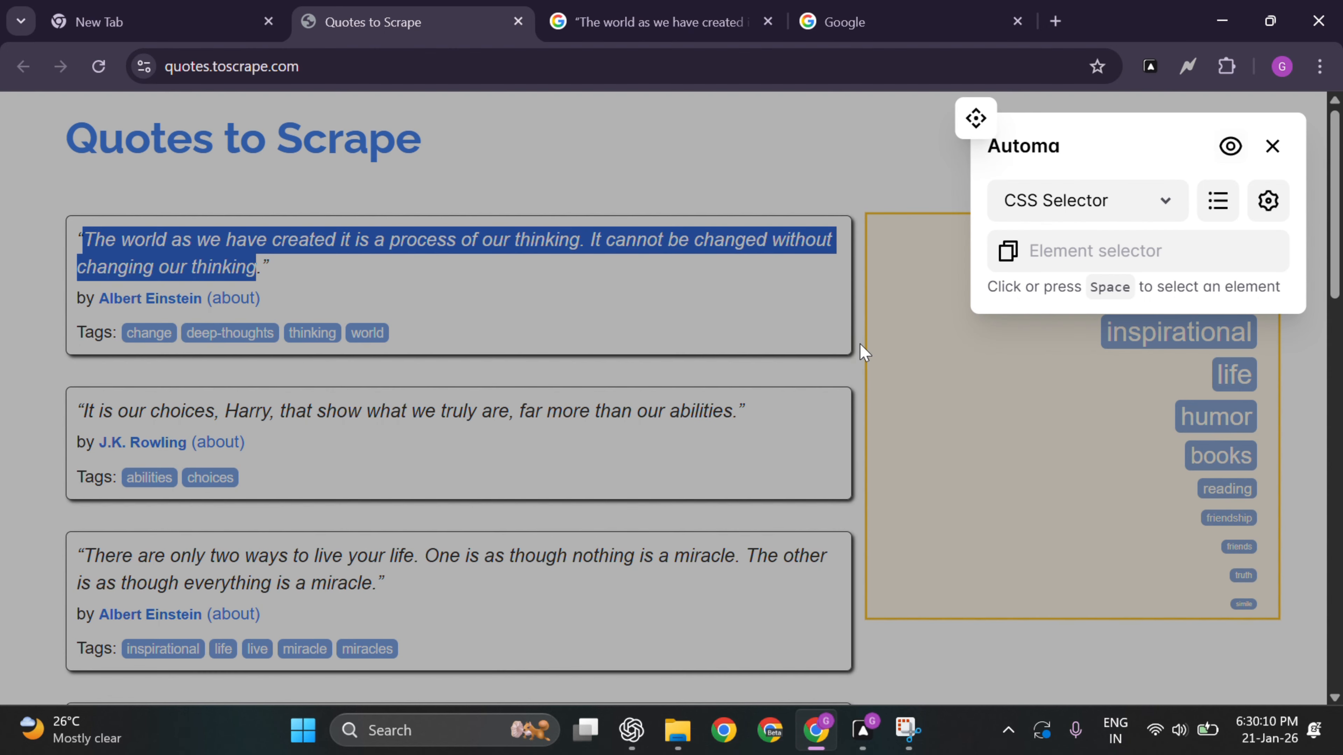
left_click(395, 423)
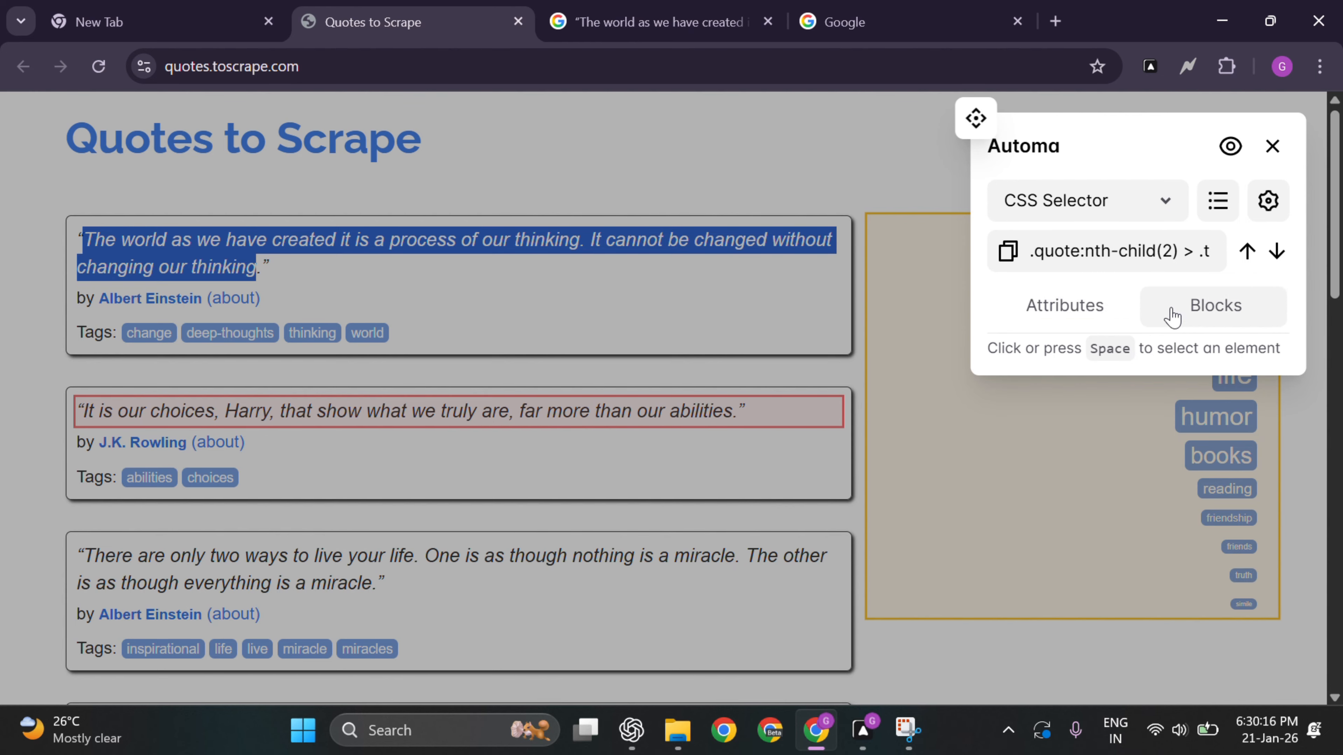
left_click(1007, 253)
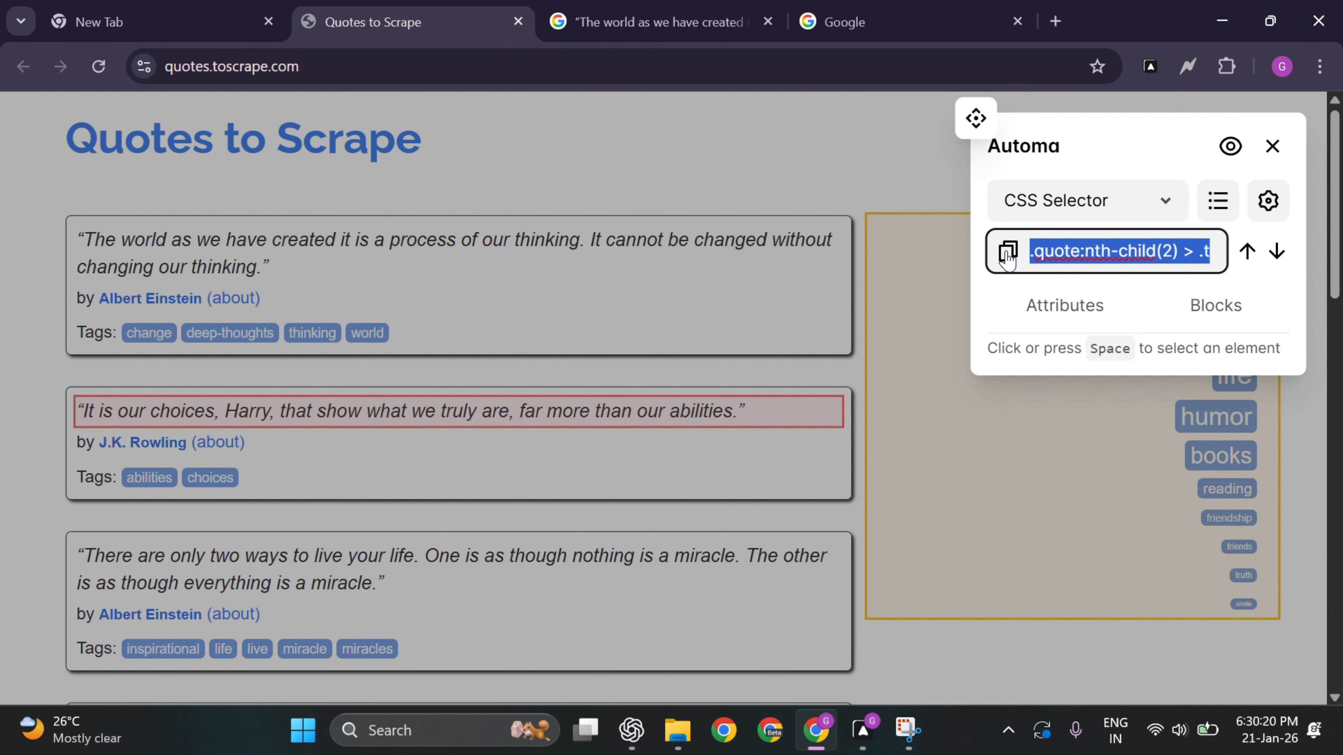
key("alt+Tab")
left_click(298, 322)
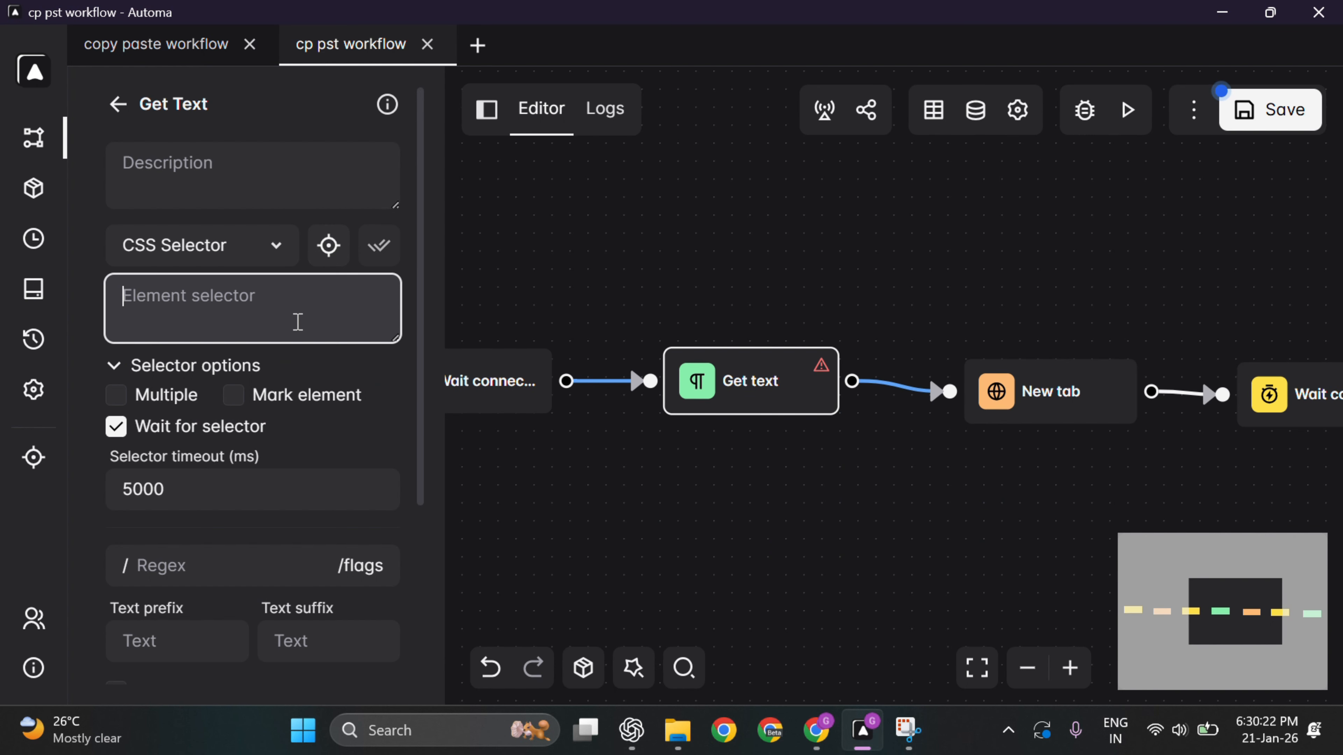
key("ctrl+v")
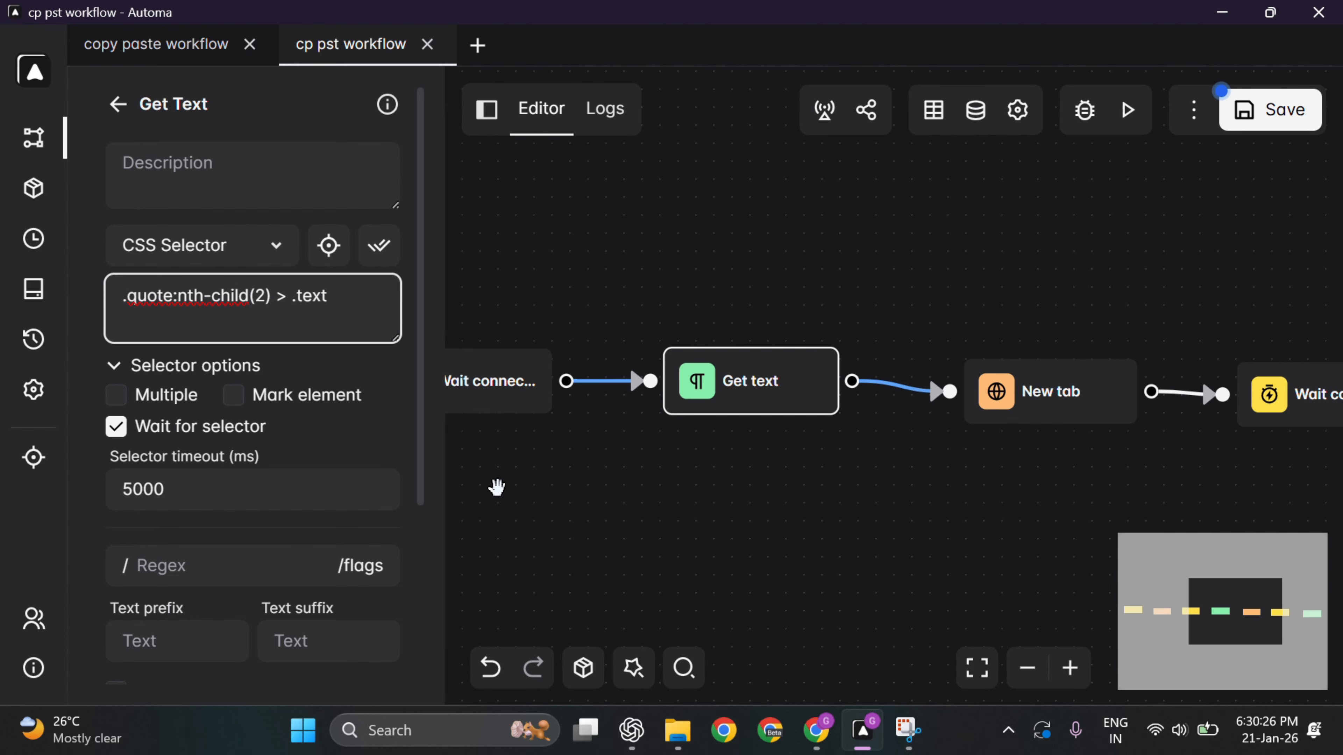
scroll(500, 487, "down", 1)
left_click(1286, 120)
Set the Forms block's element selector to textarea#APjFqb by picking the search box on the Google page in Chrome.
left_click_drag(978, 527, 600, 450)
left_click_drag(1008, 436, 867, 414)
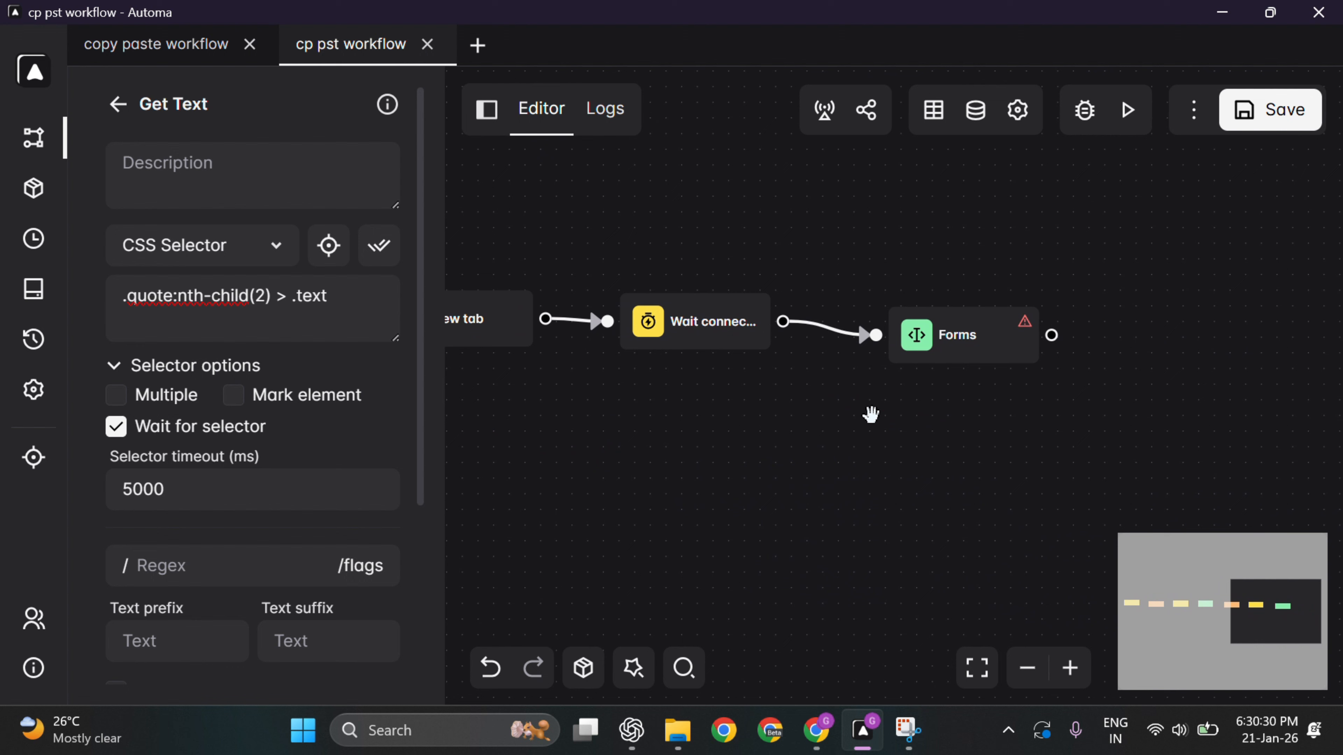
left_click(955, 342)
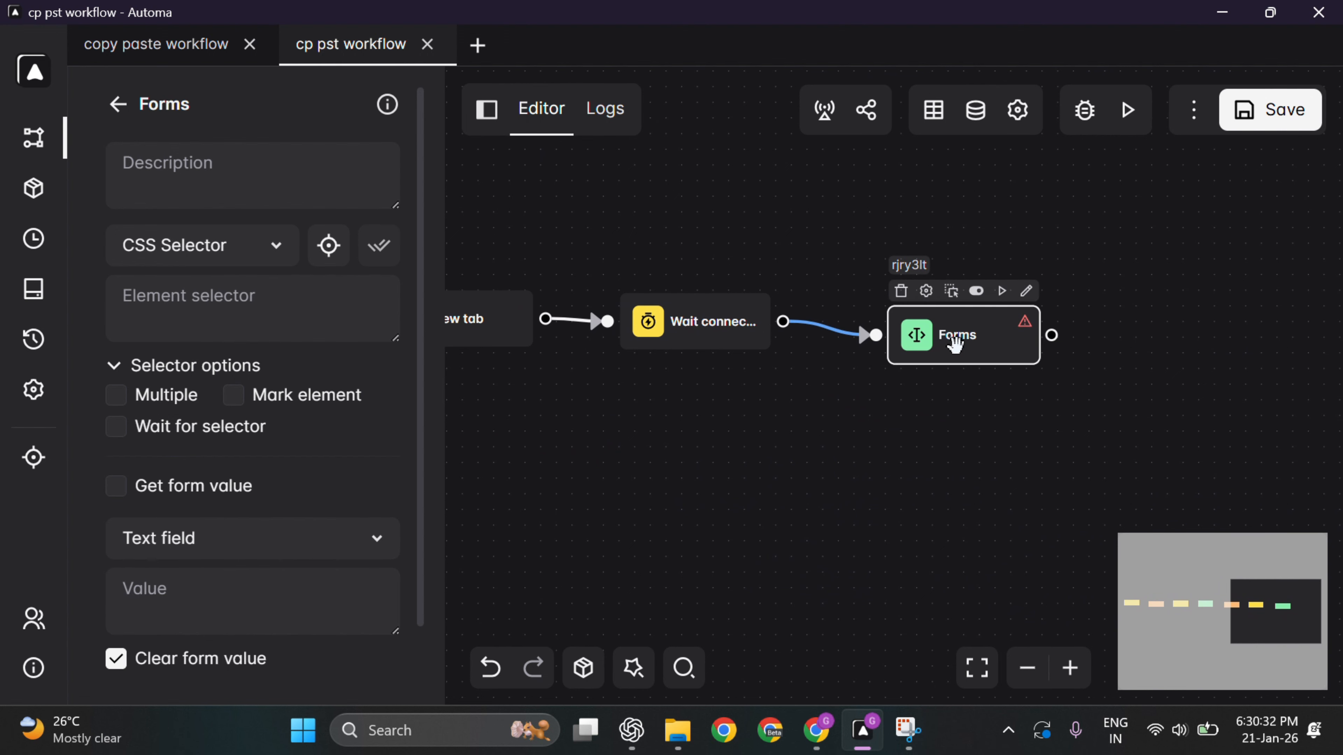
left_click(329, 249)
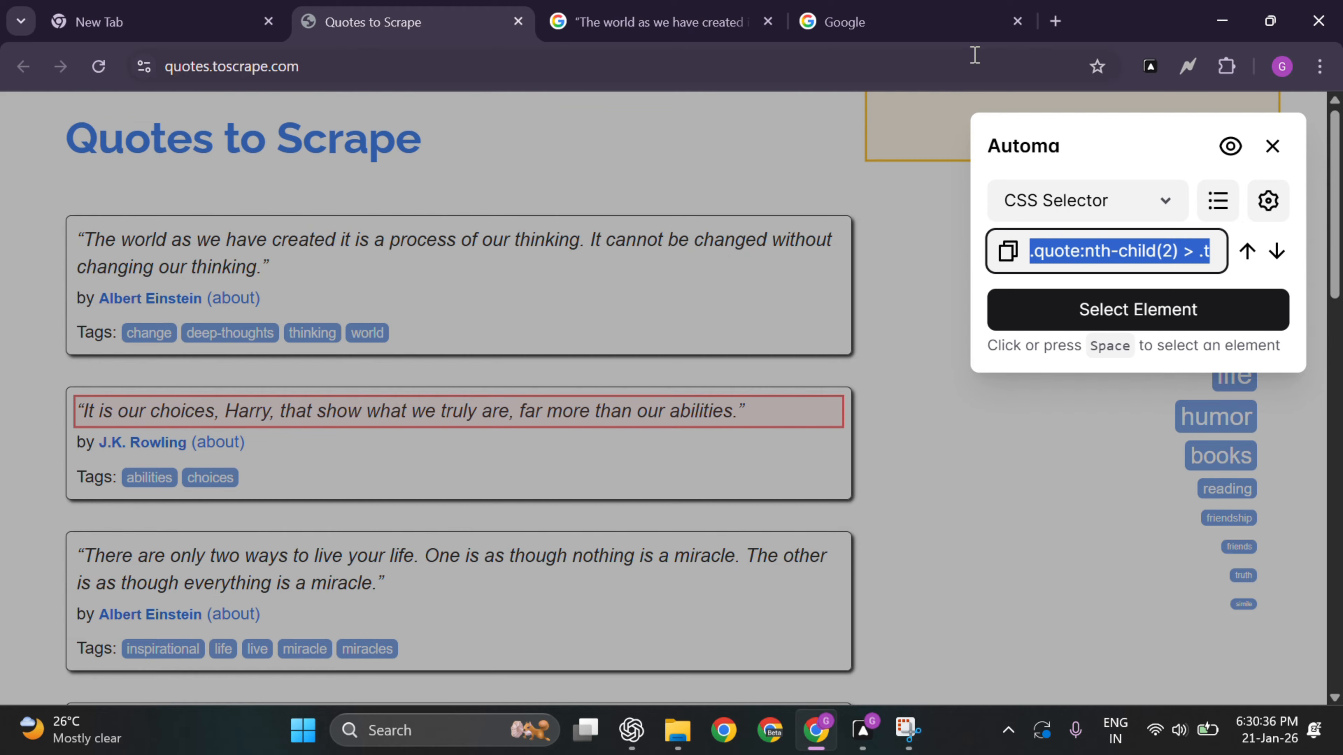
left_click(955, 22)
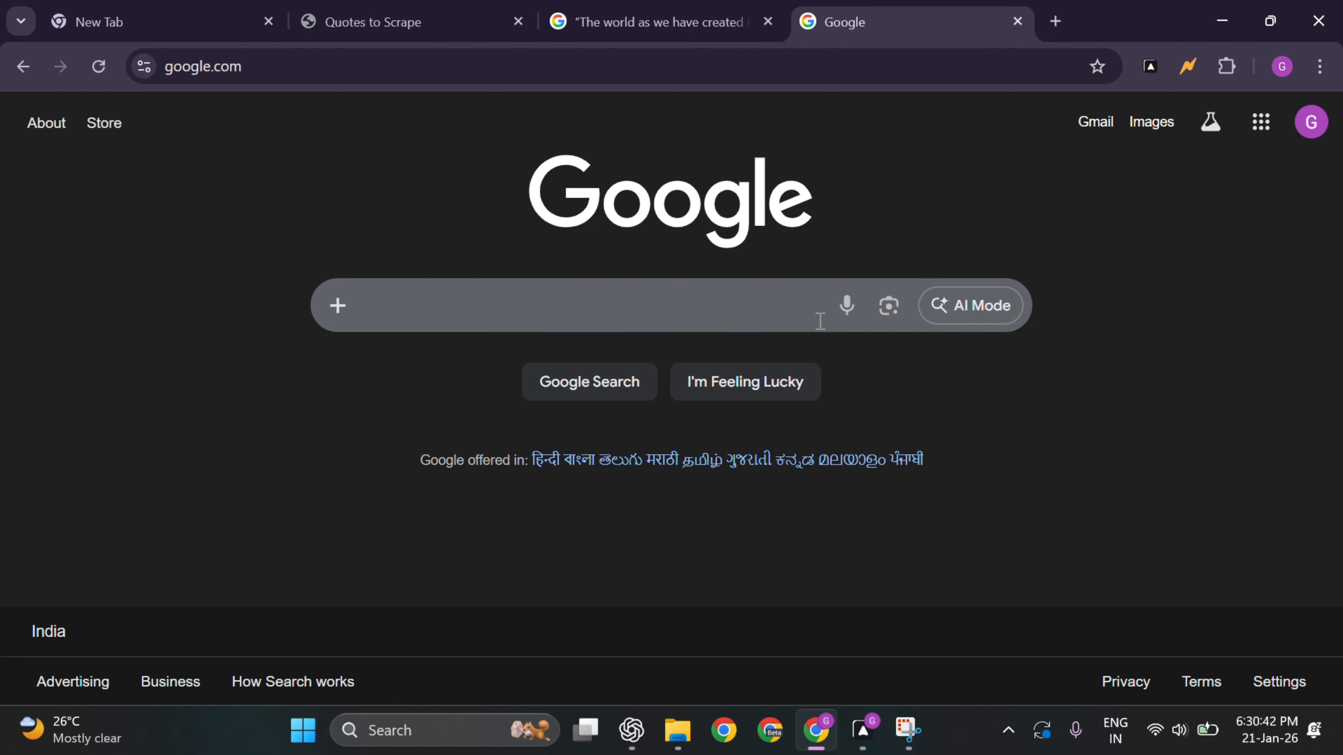
left_click(863, 735)
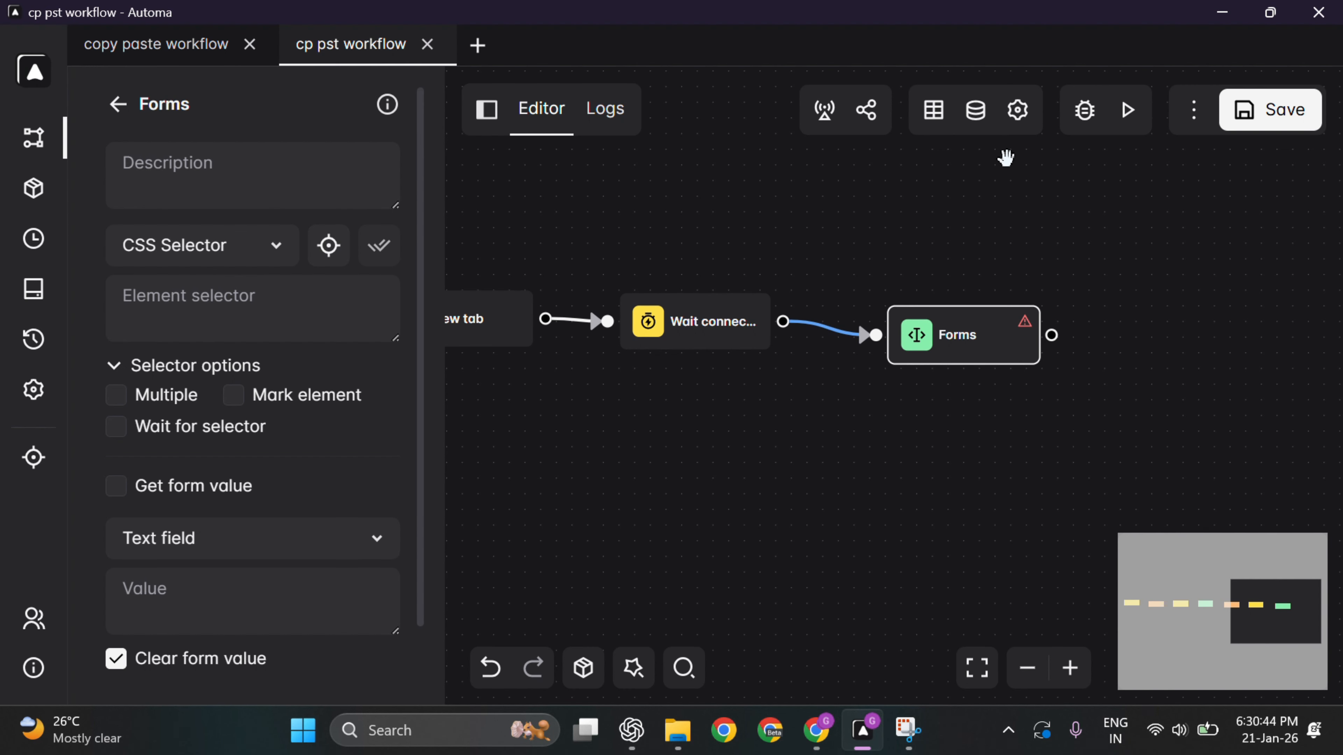
left_click(331, 260)
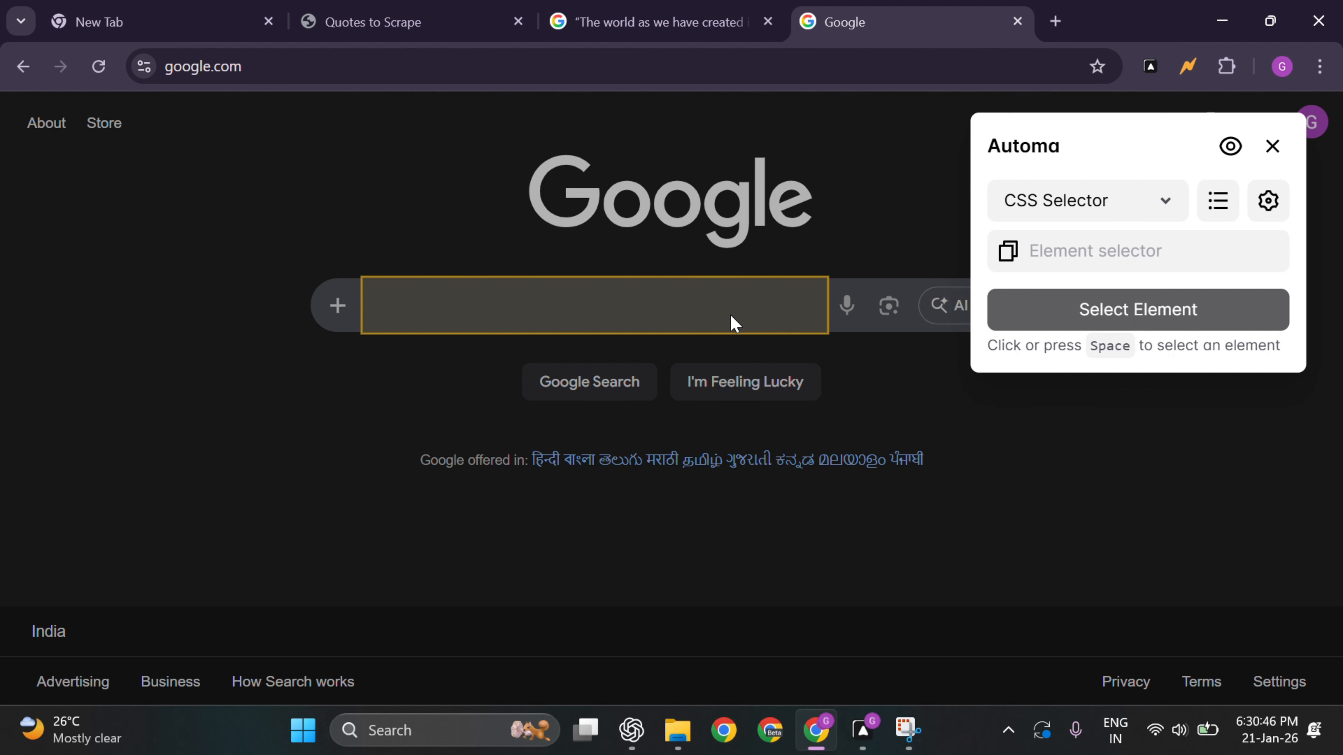
left_click(713, 318)
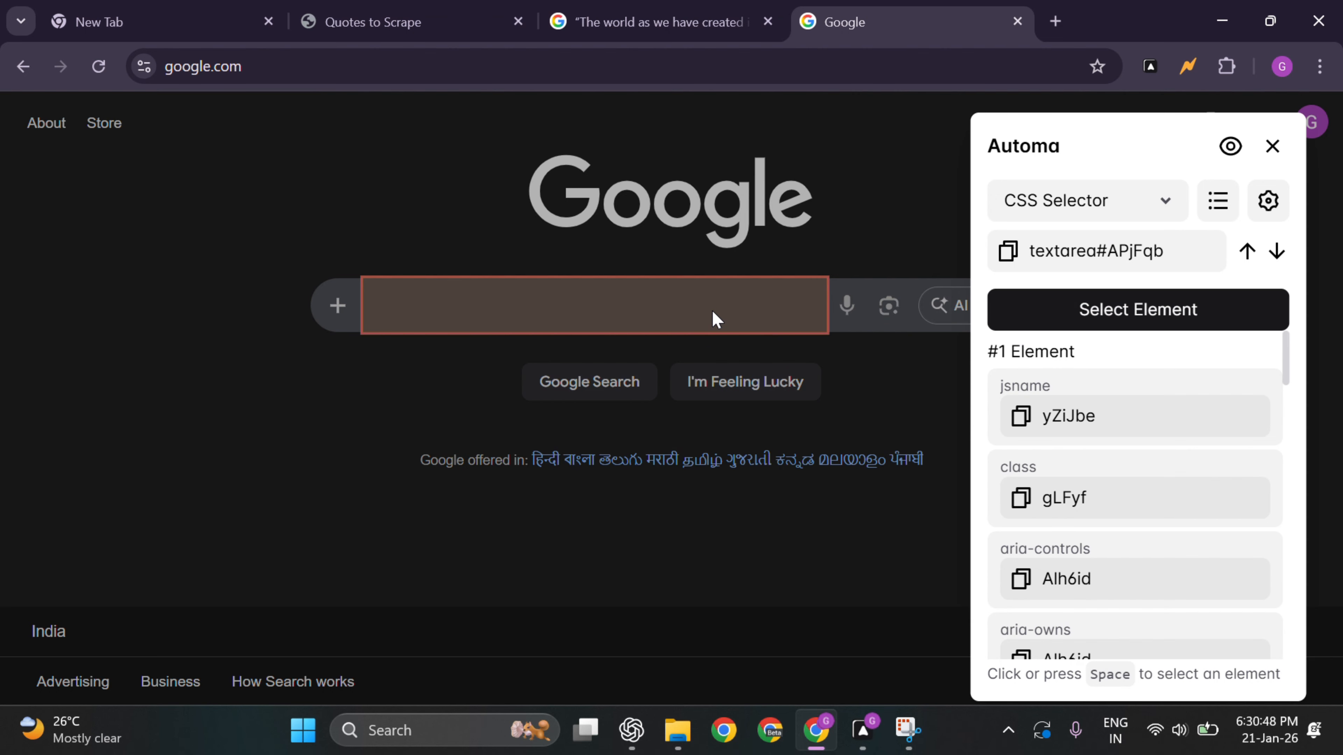
left_click(1119, 311)
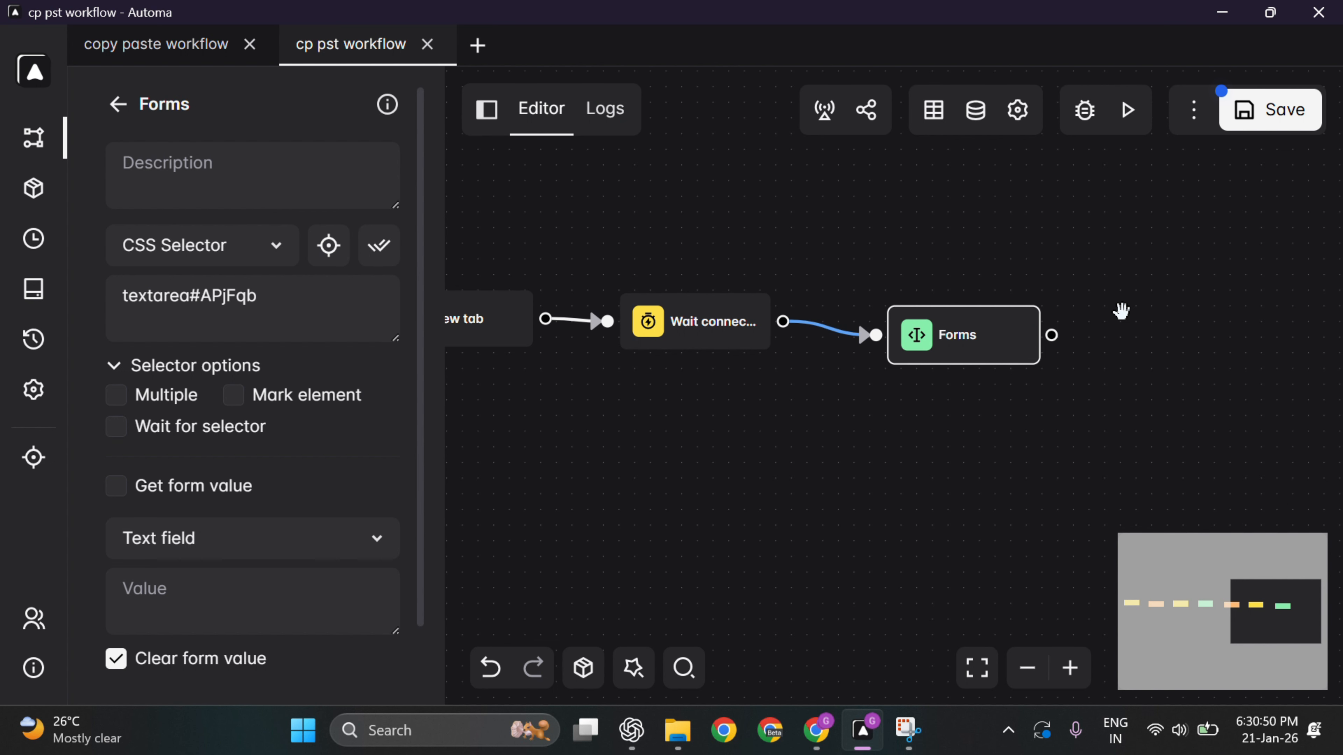
Enable Wait for selector in the Forms block, set its text field value to {{ variables.copy }}, and save the workflow.
left_click(118, 428)
scroll(230, 540, "down", 2)
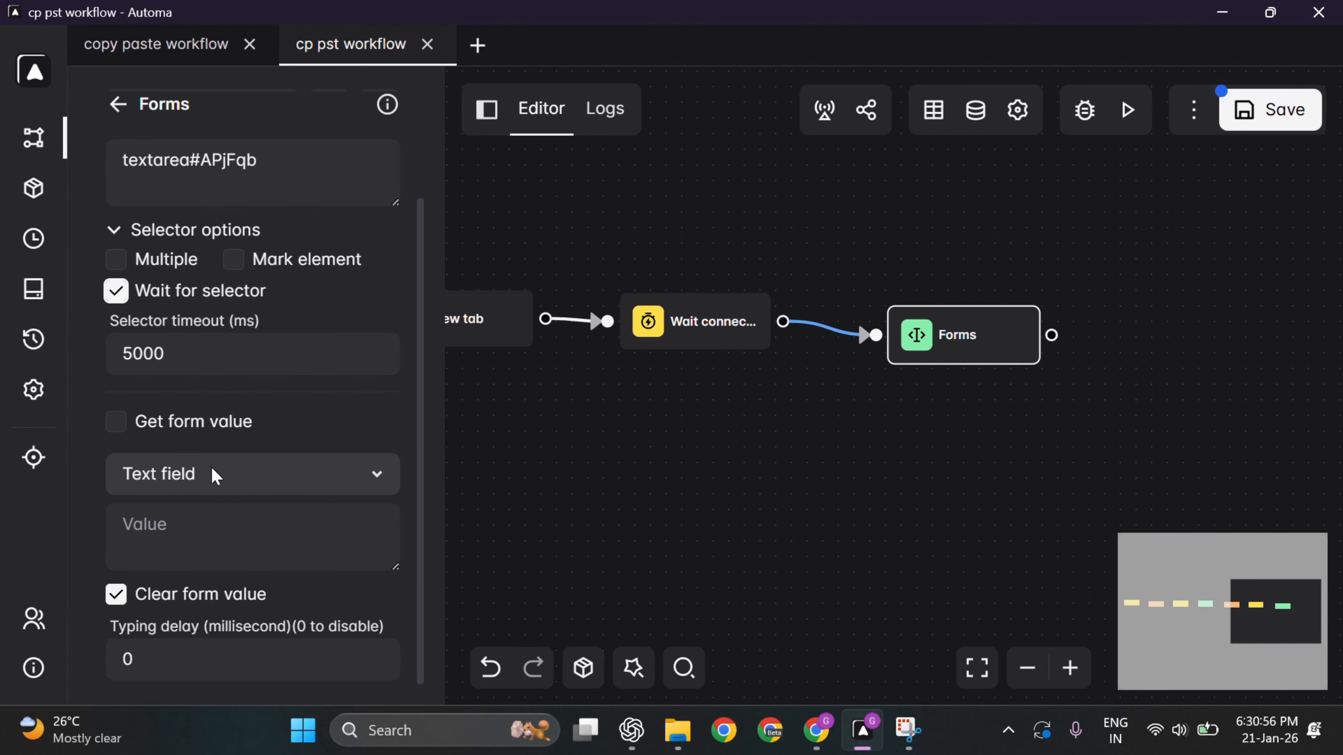
left_click(188, 550)
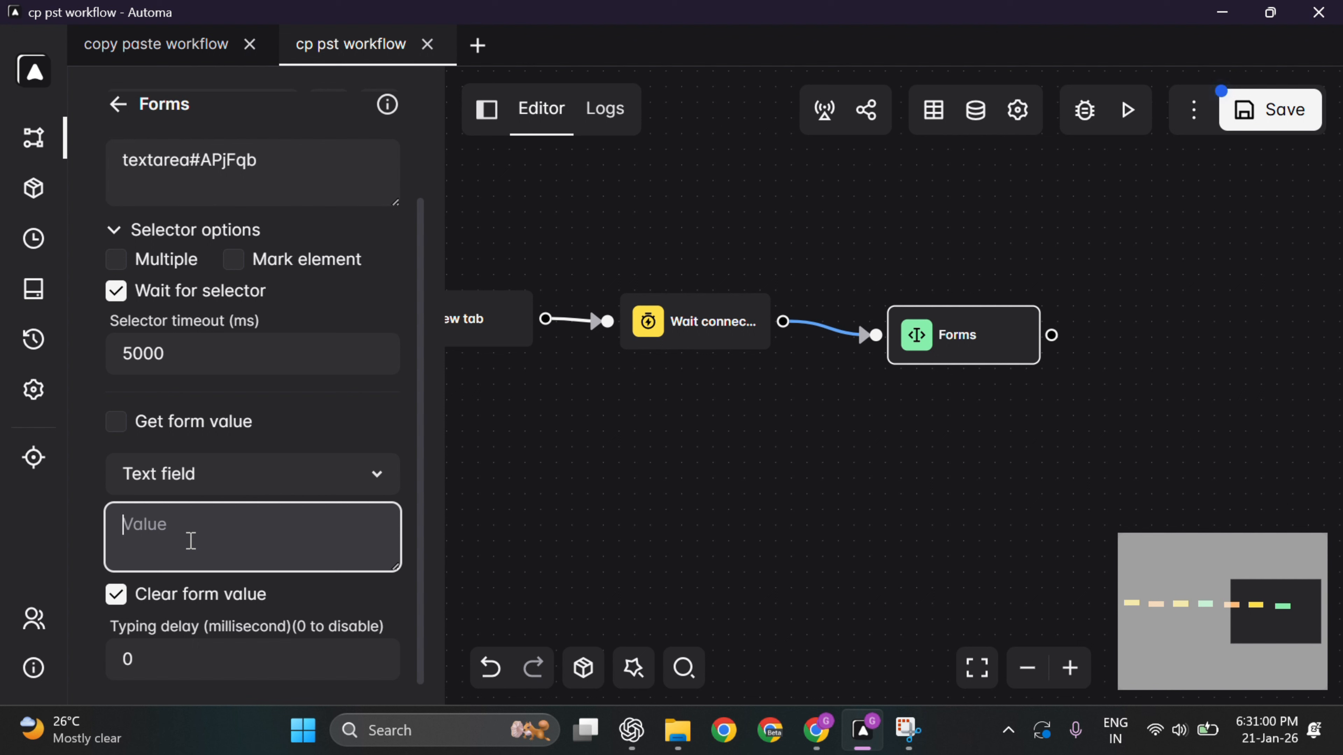
type("{{ variables.copy")
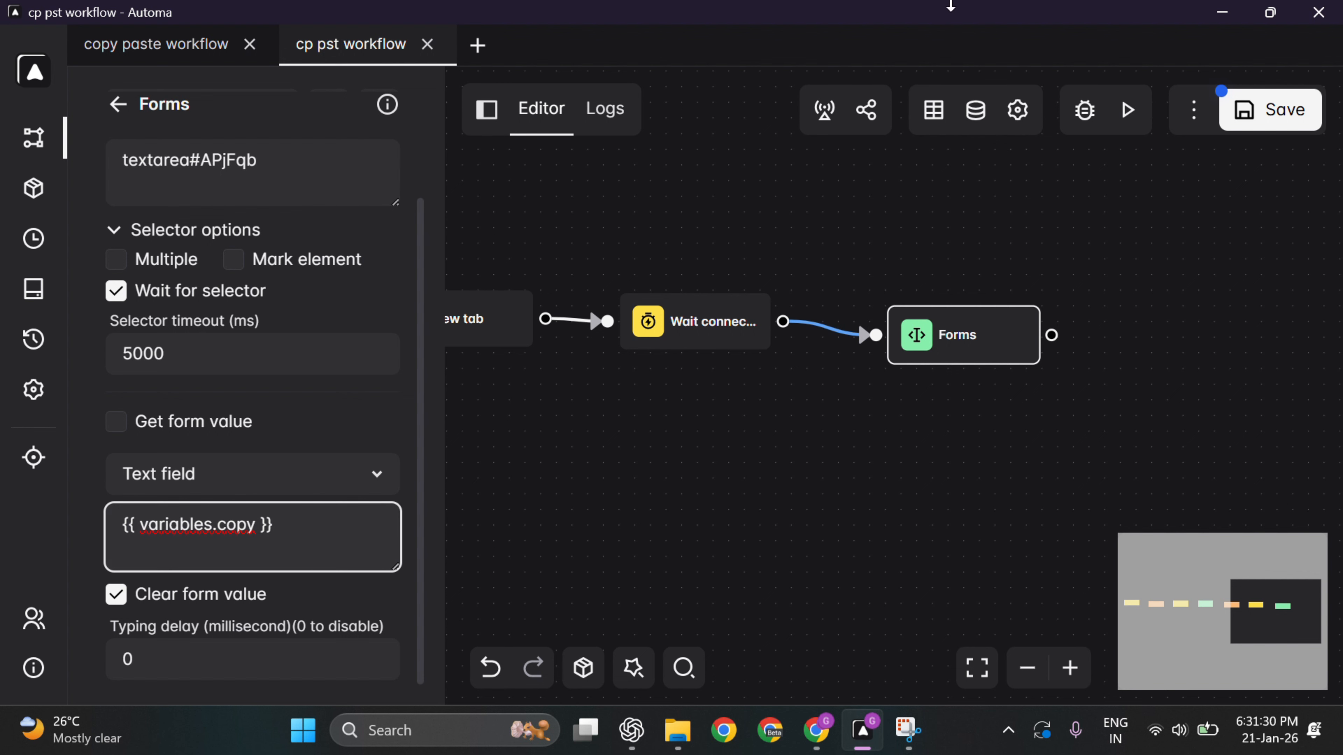
left_click(1270, 108)
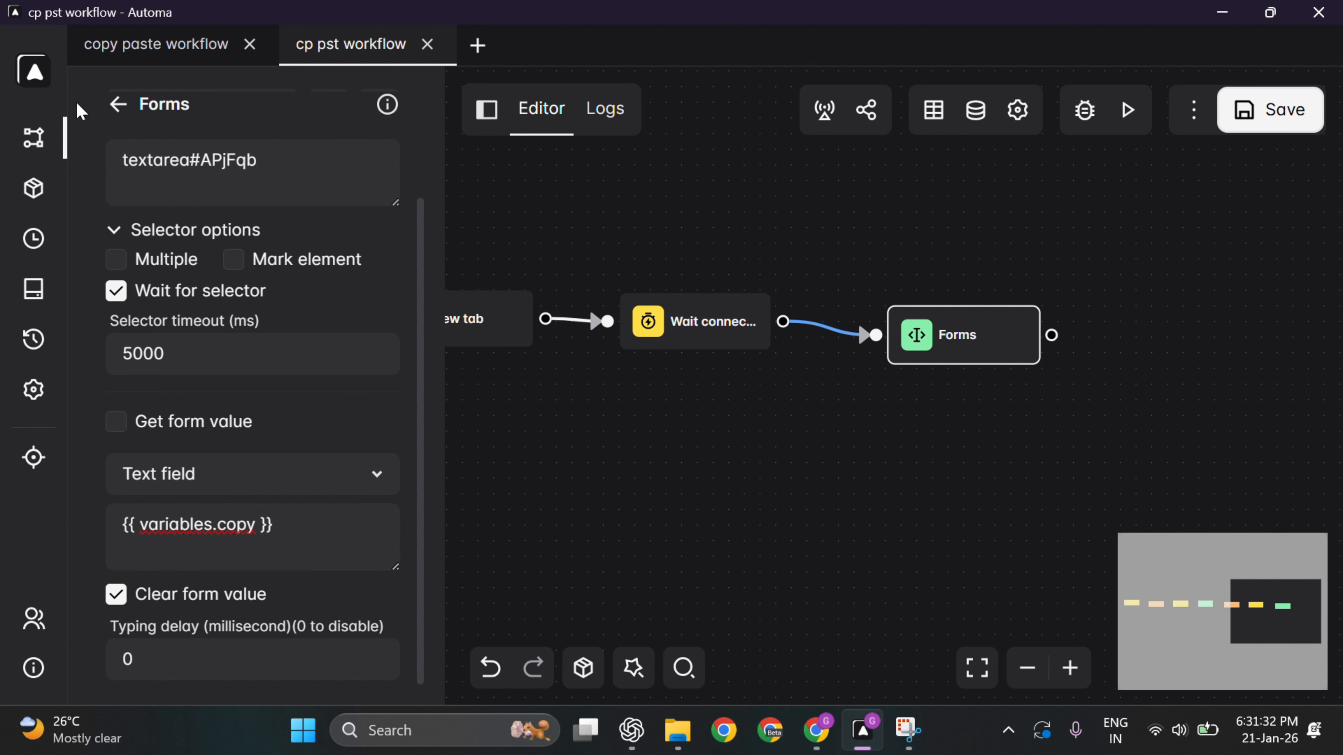
Add a Click Element block after the Forms block.
left_click(117, 104)
left_click_drag(1040, 471, 911, 460)
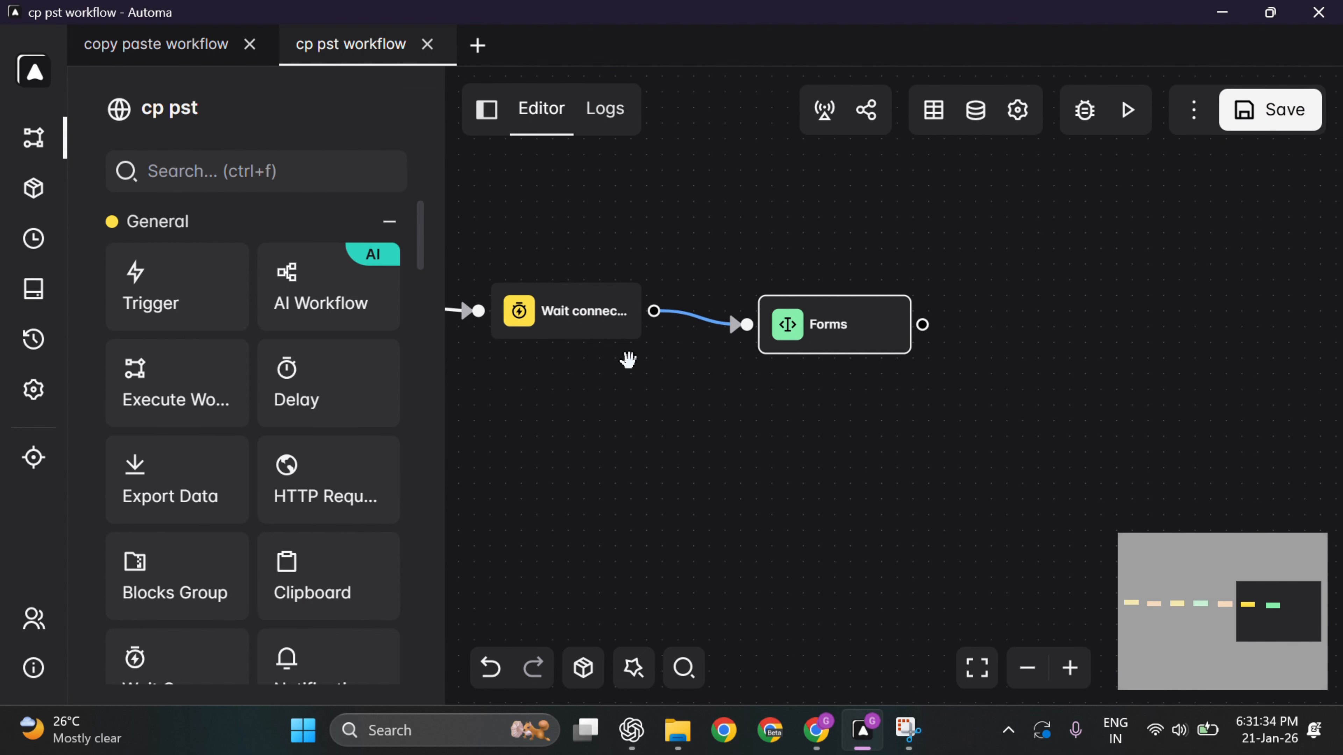
left_click(205, 172)
type("cli")
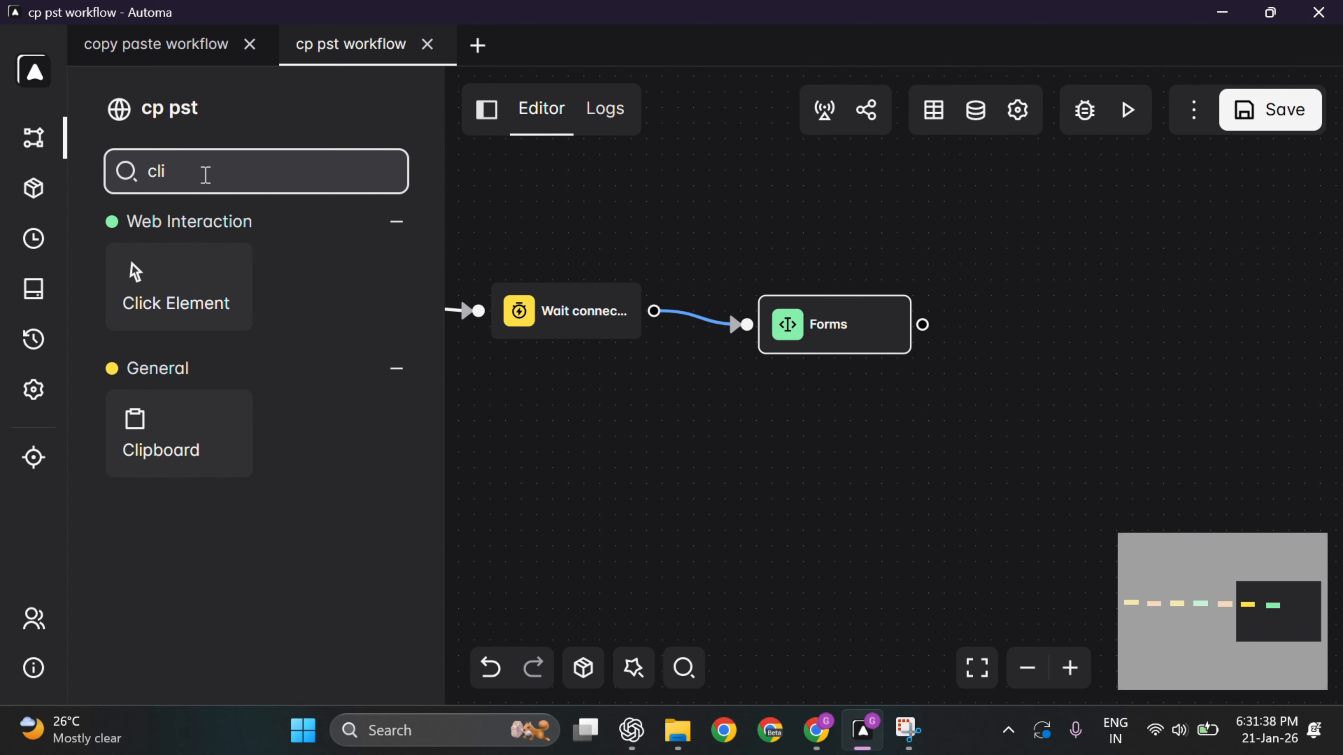
left_click_drag(144, 283, 1022, 330)
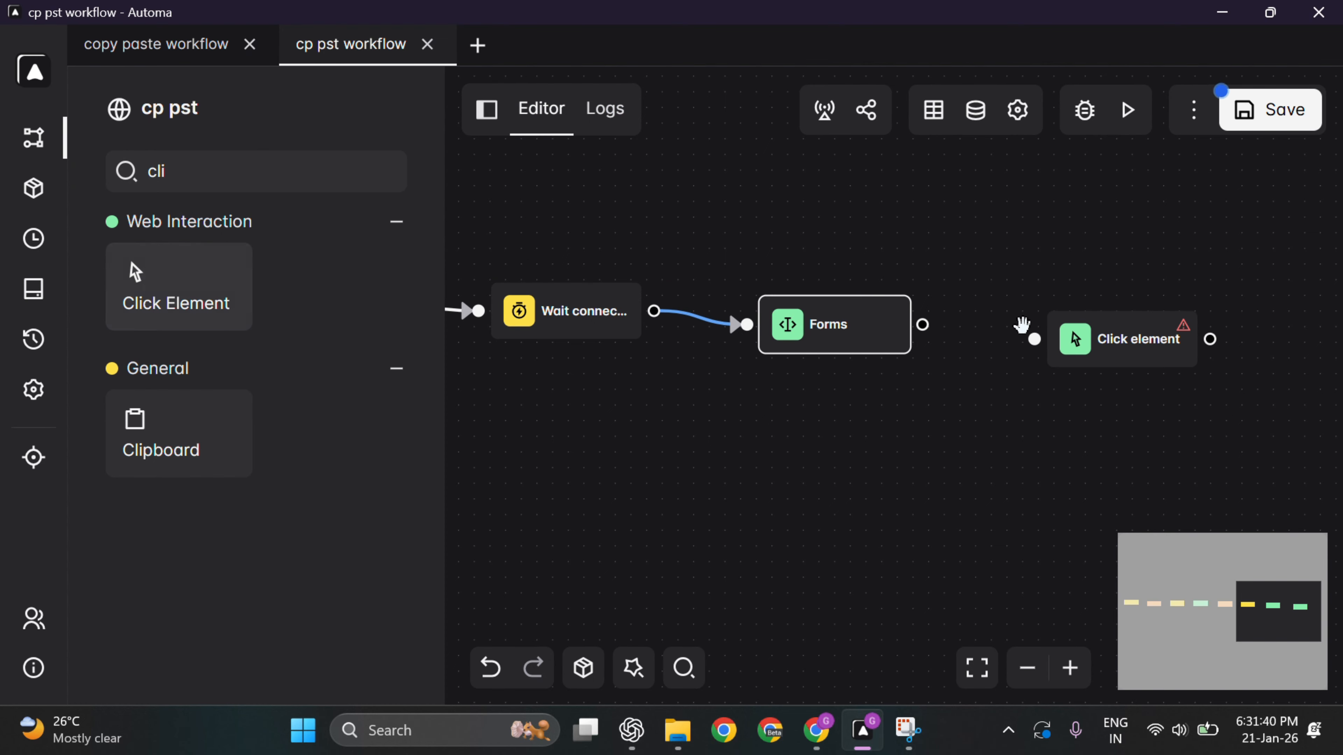
Connect the Forms block to the Click Element block and copy the selector of the Google Search button picked on the Google page in Chrome.
left_click_drag(923, 325, 1034, 339)
double_click(1078, 338)
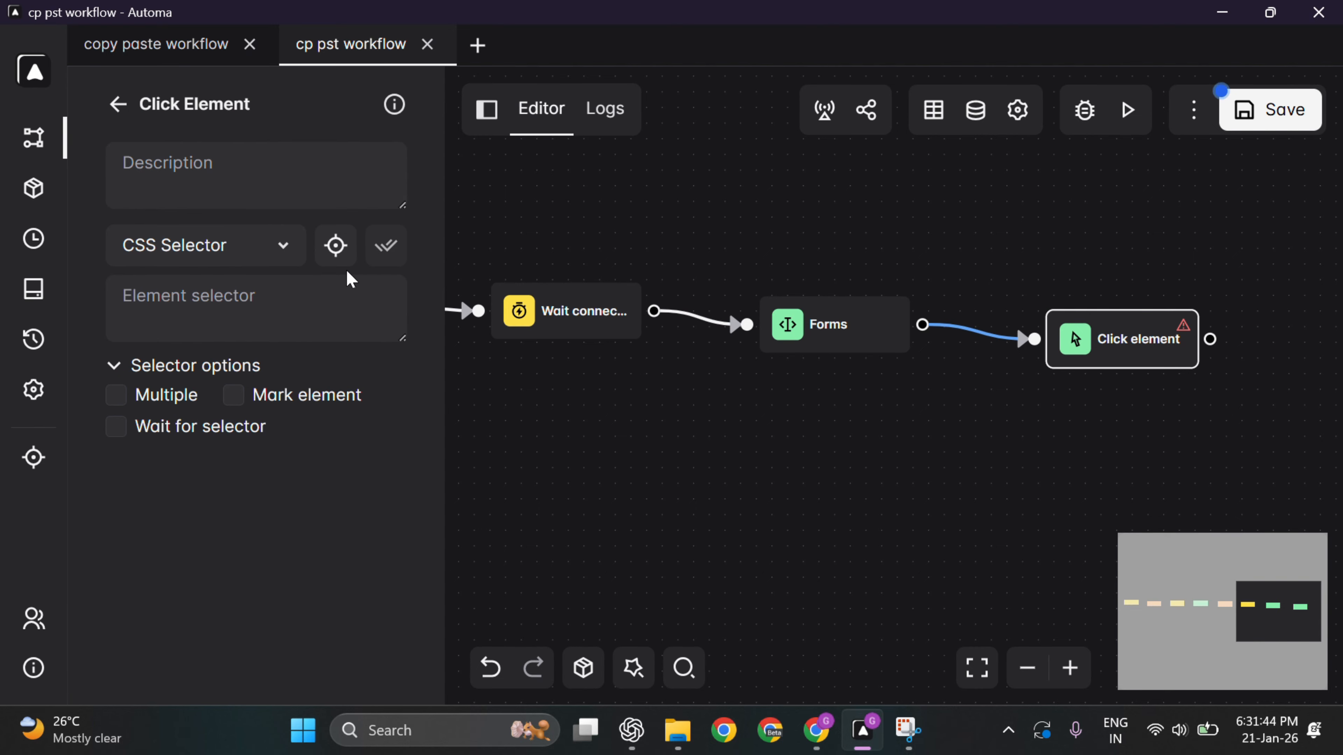
left_click(336, 245)
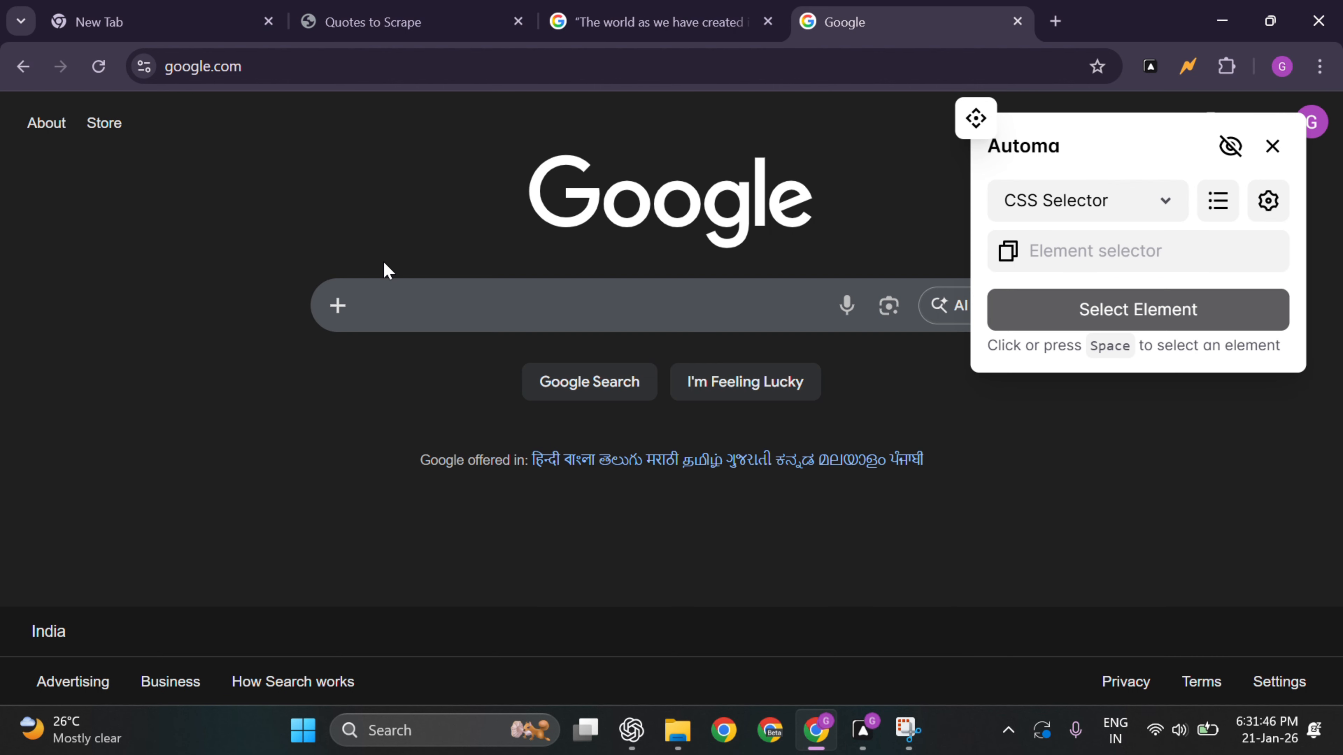
left_click(1230, 146)
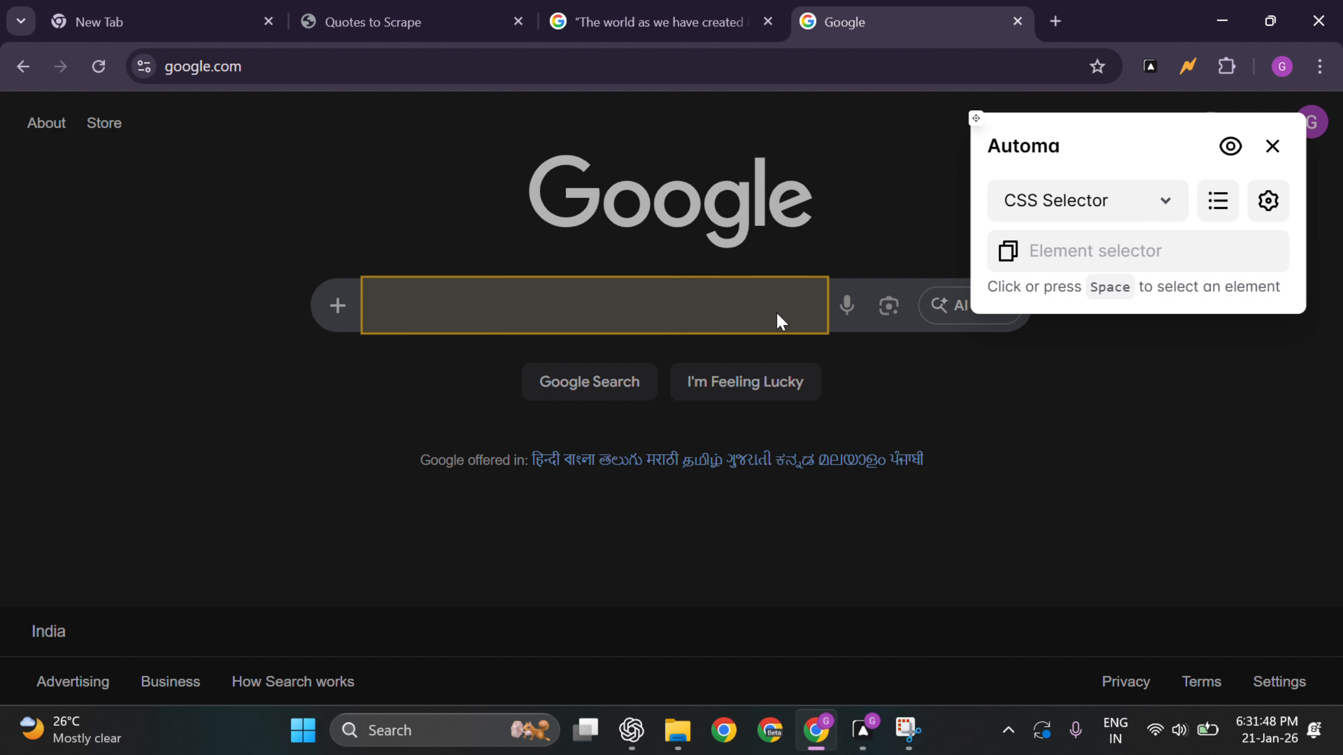
left_click(613, 394)
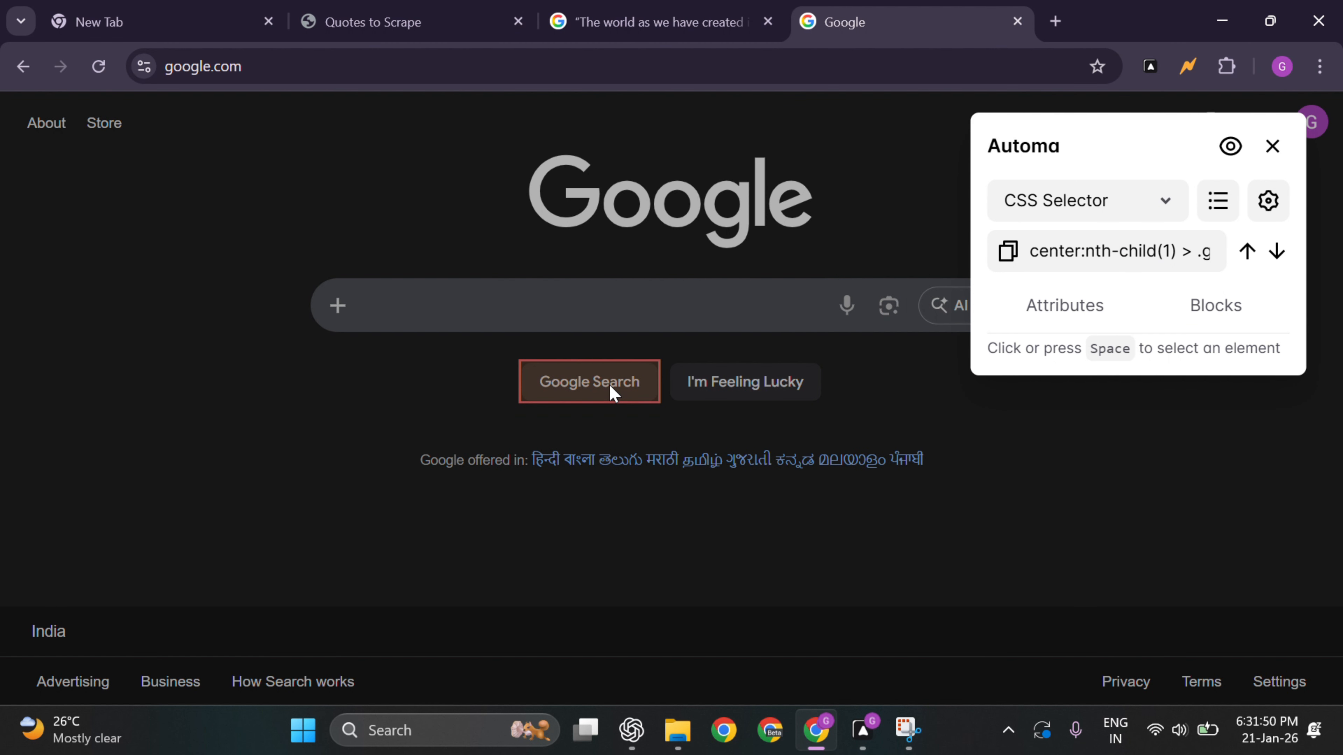
left_click(1008, 251)
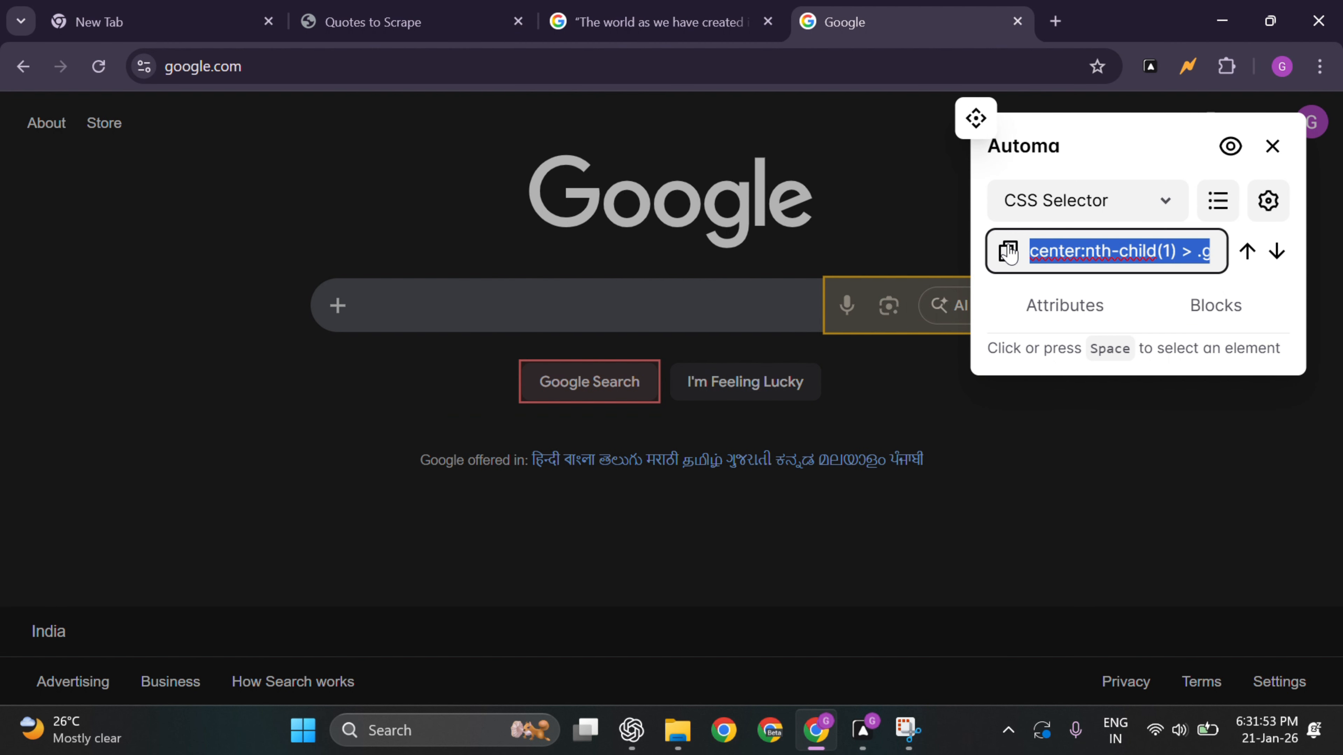
In Automa, paste center:nth-child(1) > .gNO89b as the Click Element block's selector, enable Wait for selector, and save the workflow.
key("alt+Tab")
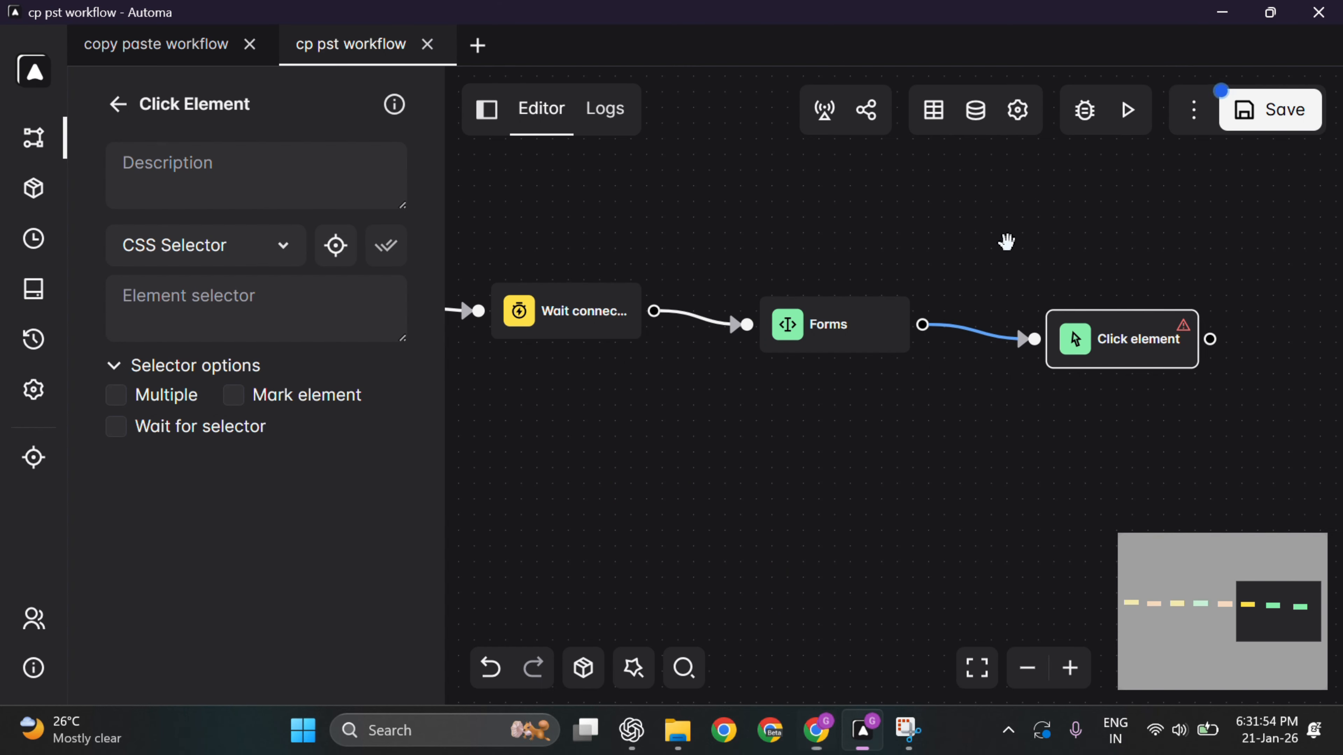
left_click(195, 310)
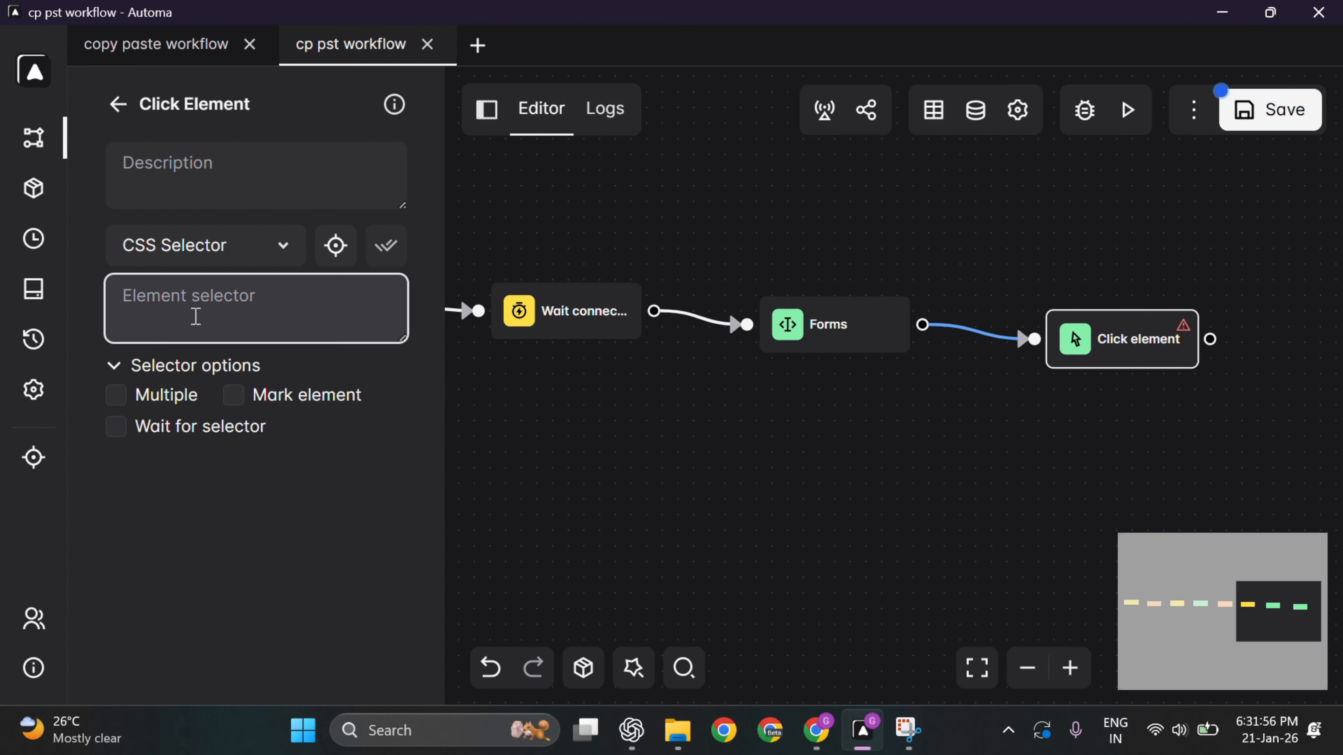
key("ctrl+v")
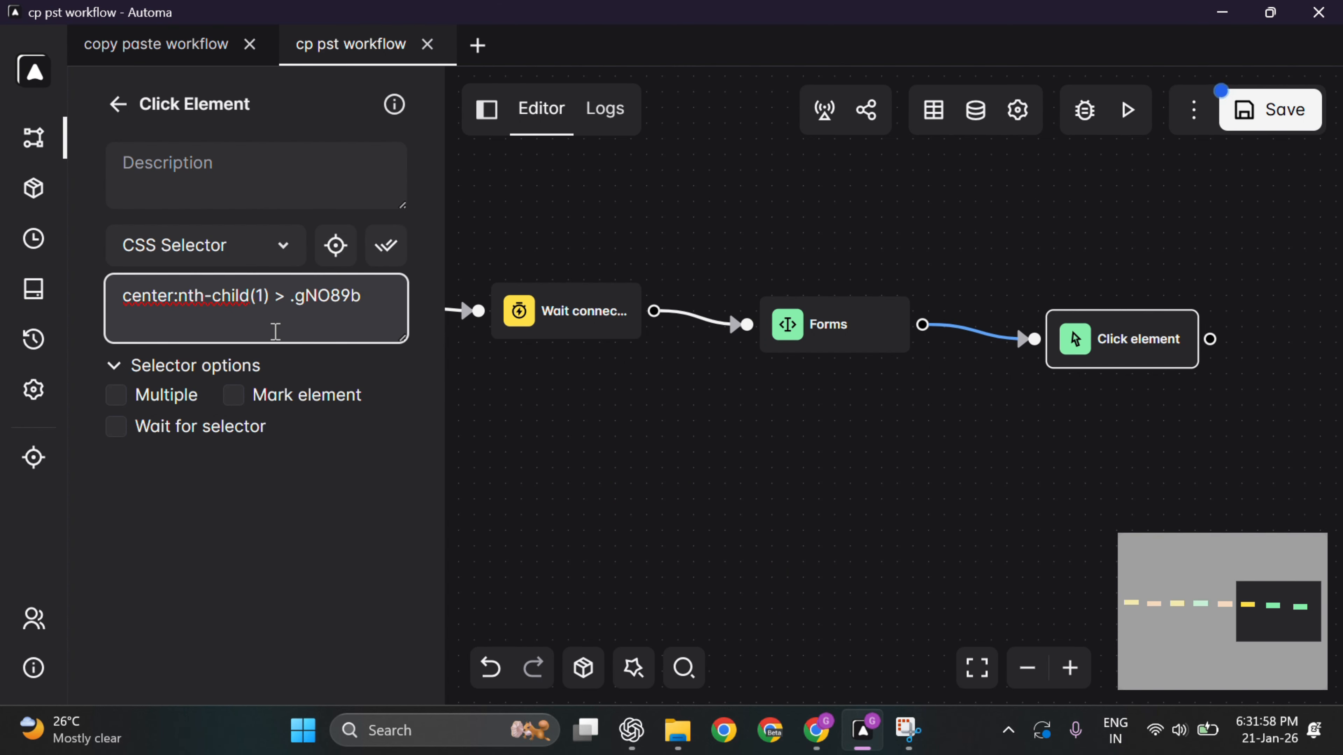
left_click(113, 427)
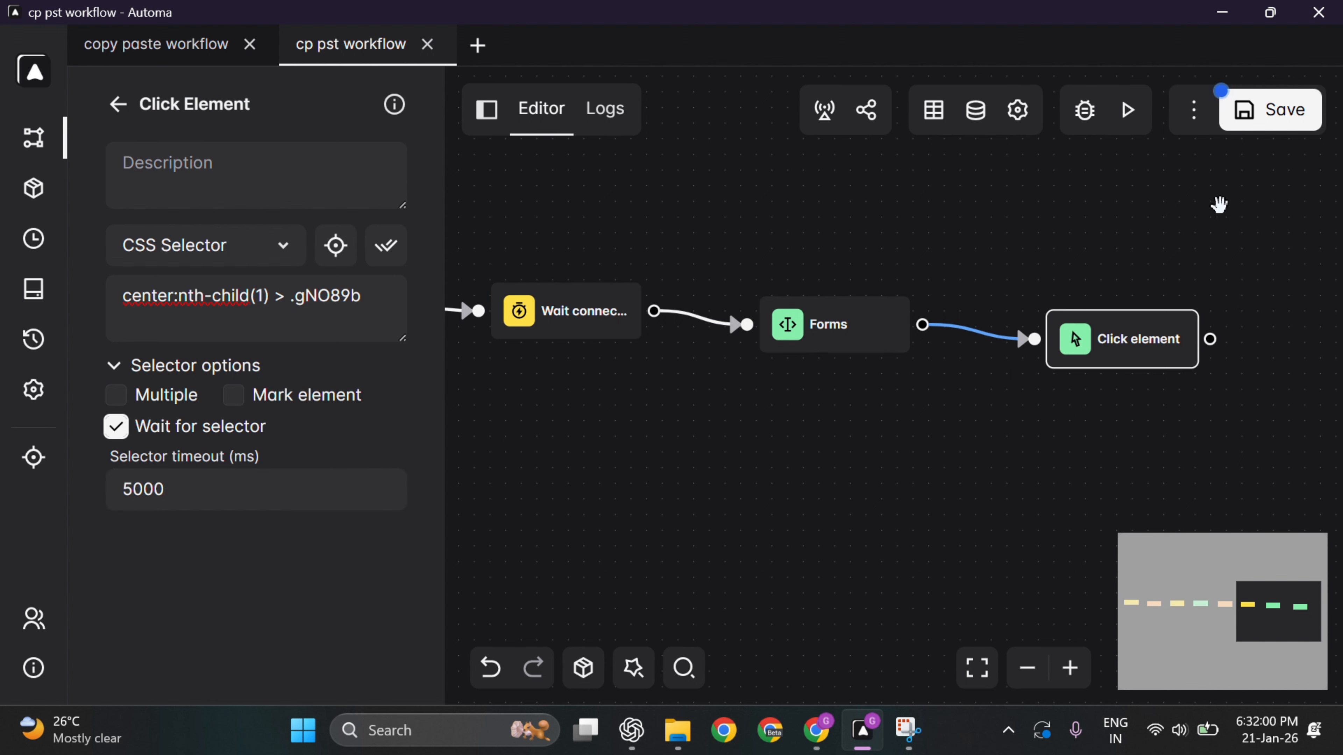
left_click(1274, 109)
Review the Forms block's settings and the chain of connected blocks across the workflow.
double_click(857, 325)
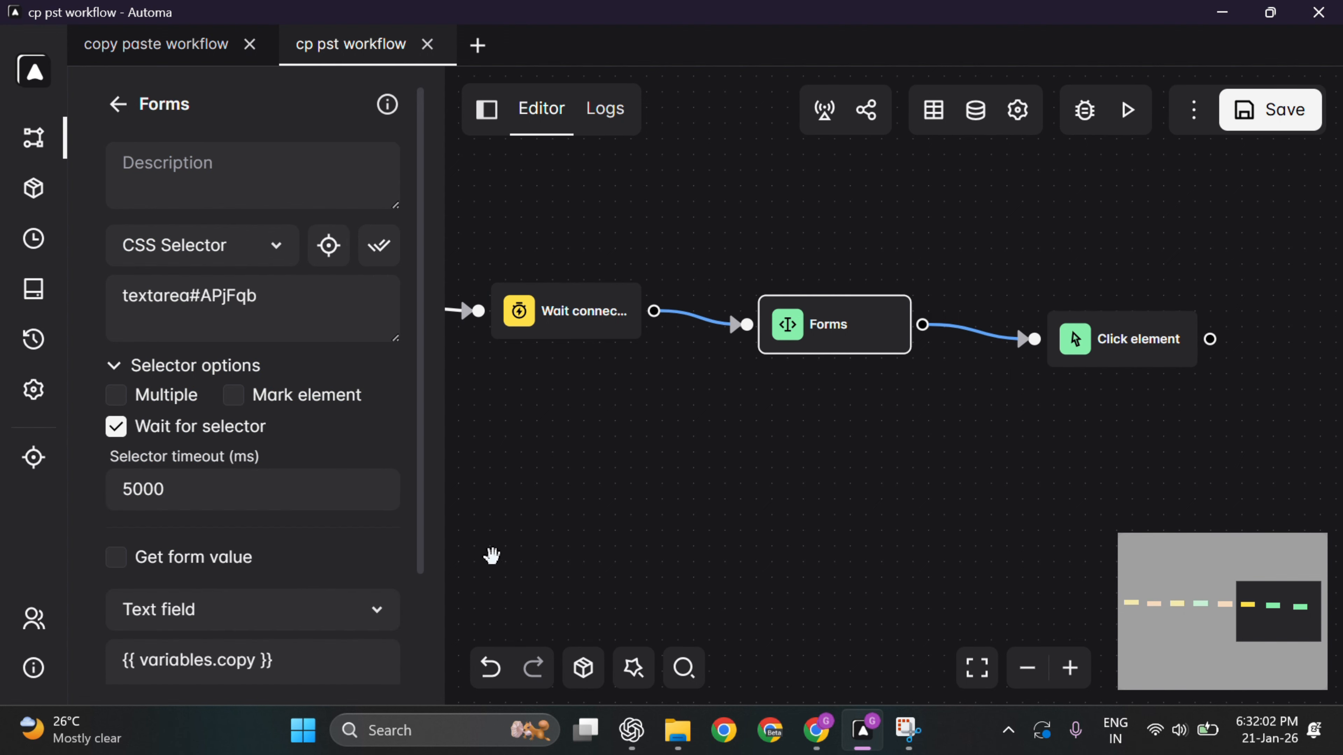
scroll(350, 520, "down", 3)
scroll(344, 476, "up", 3)
scroll(951, 365, "down", 1)
left_click_drag(711, 401, 1019, 395)
scroll(815, 369, "down", 3)
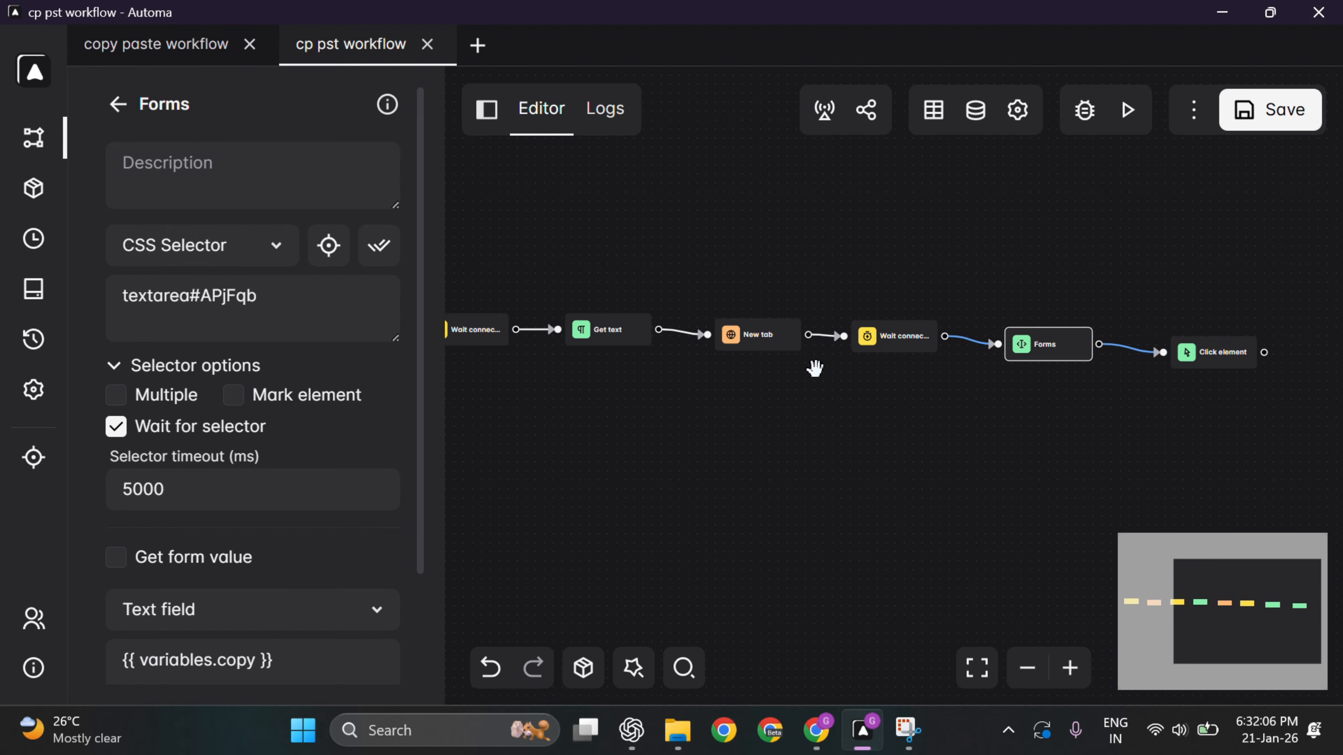
left_click_drag(697, 414, 803, 423)
scroll(758, 410, "down", 1)
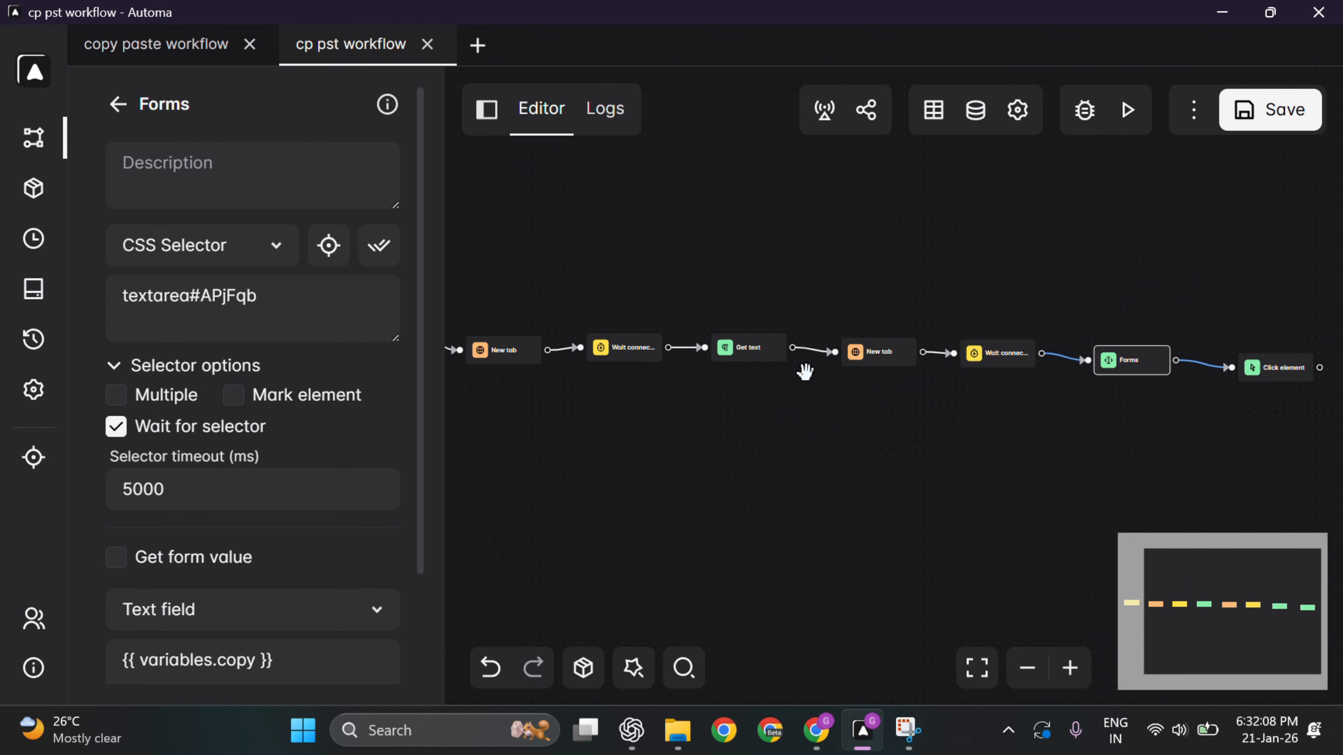
Close the Quotes to Scrape tab and both Google tabs in Chrome, and run the cp pst workflow from Automa.
key("alt+Tab")
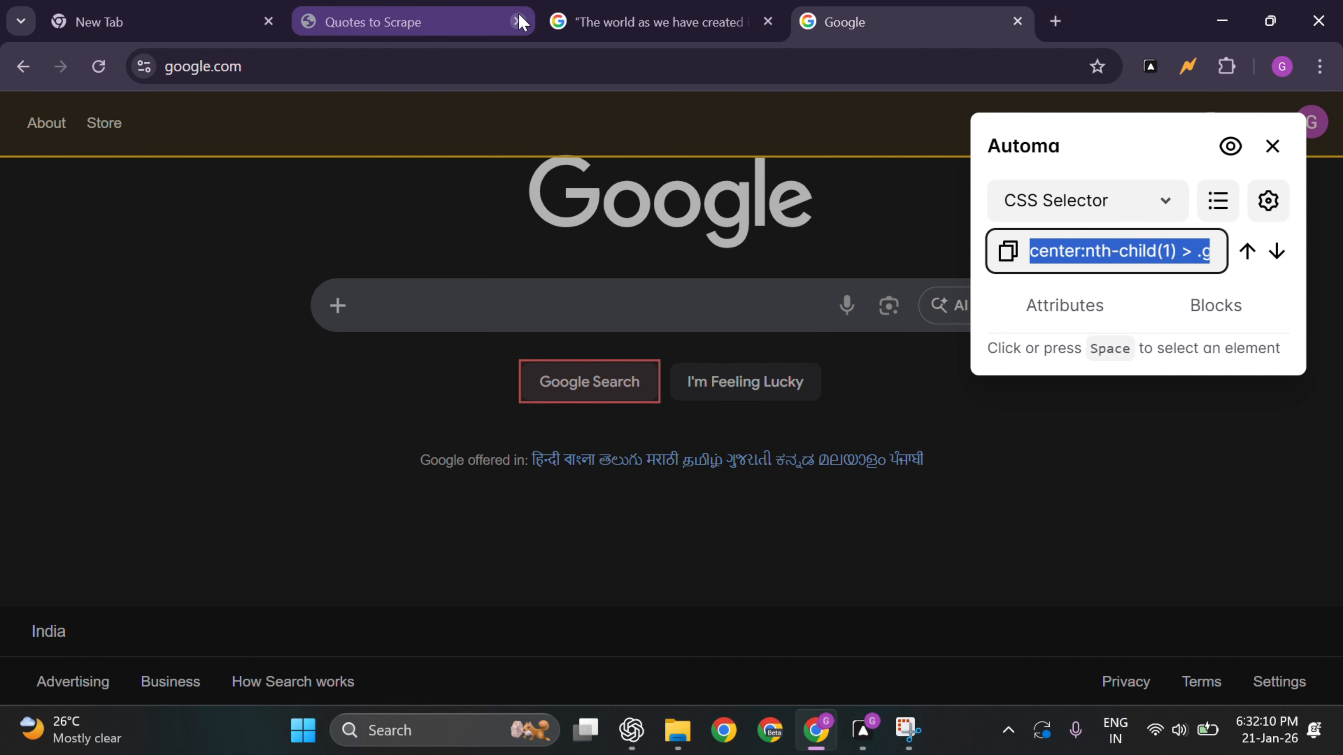
left_click(519, 21)
left_click(517, 22)
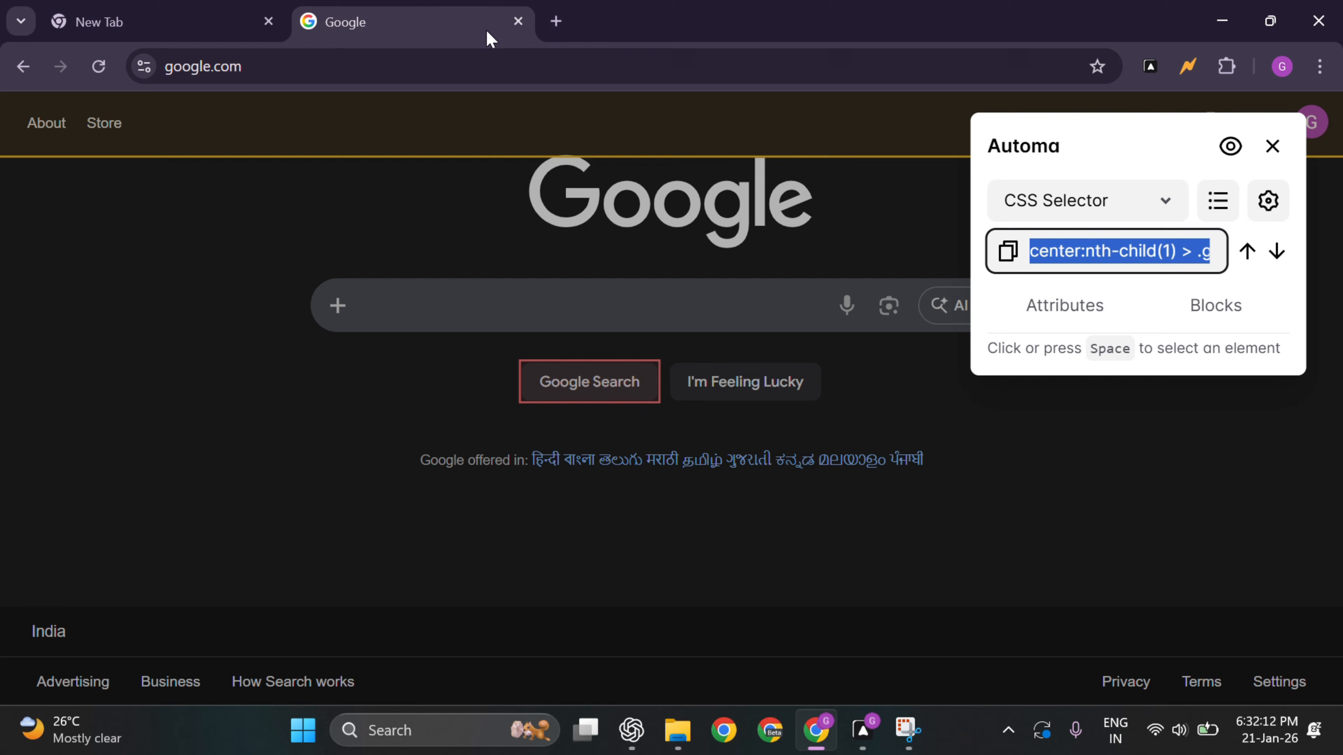
left_click(518, 22)
key("alt+Tab")
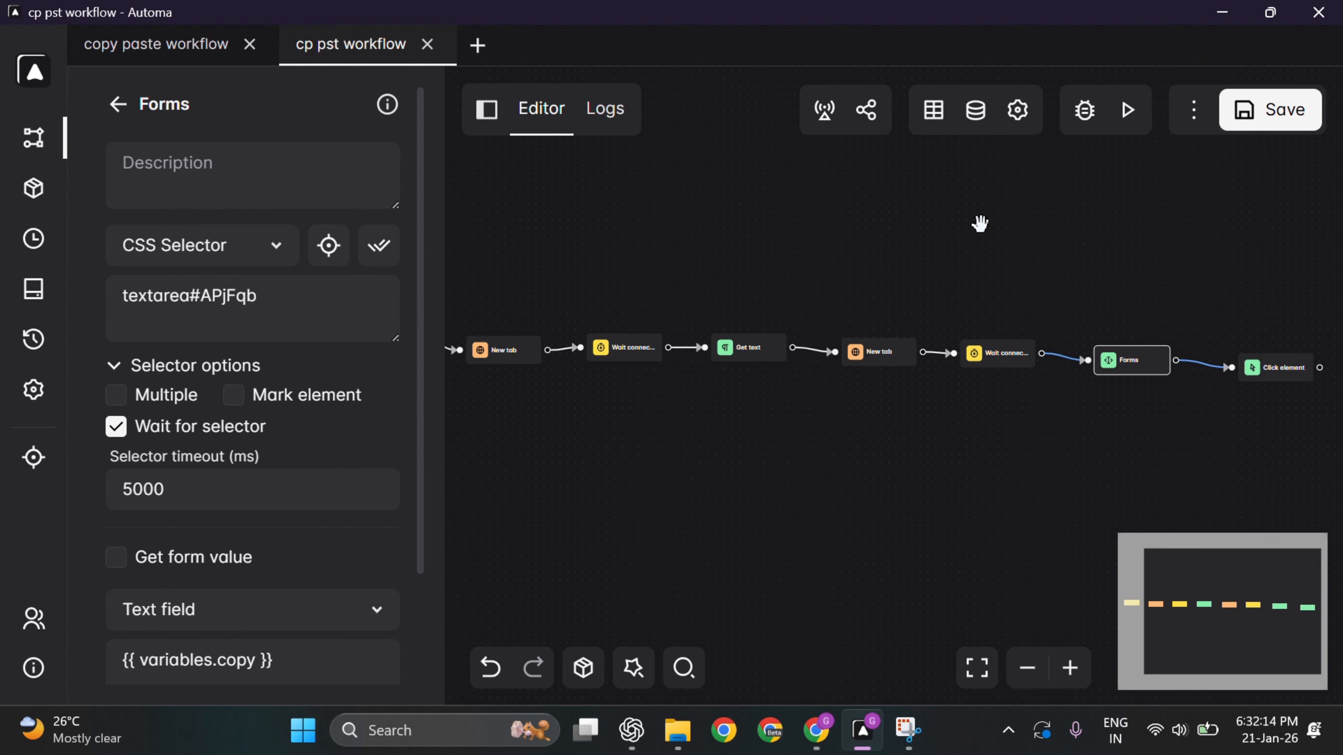
left_click(1122, 123)
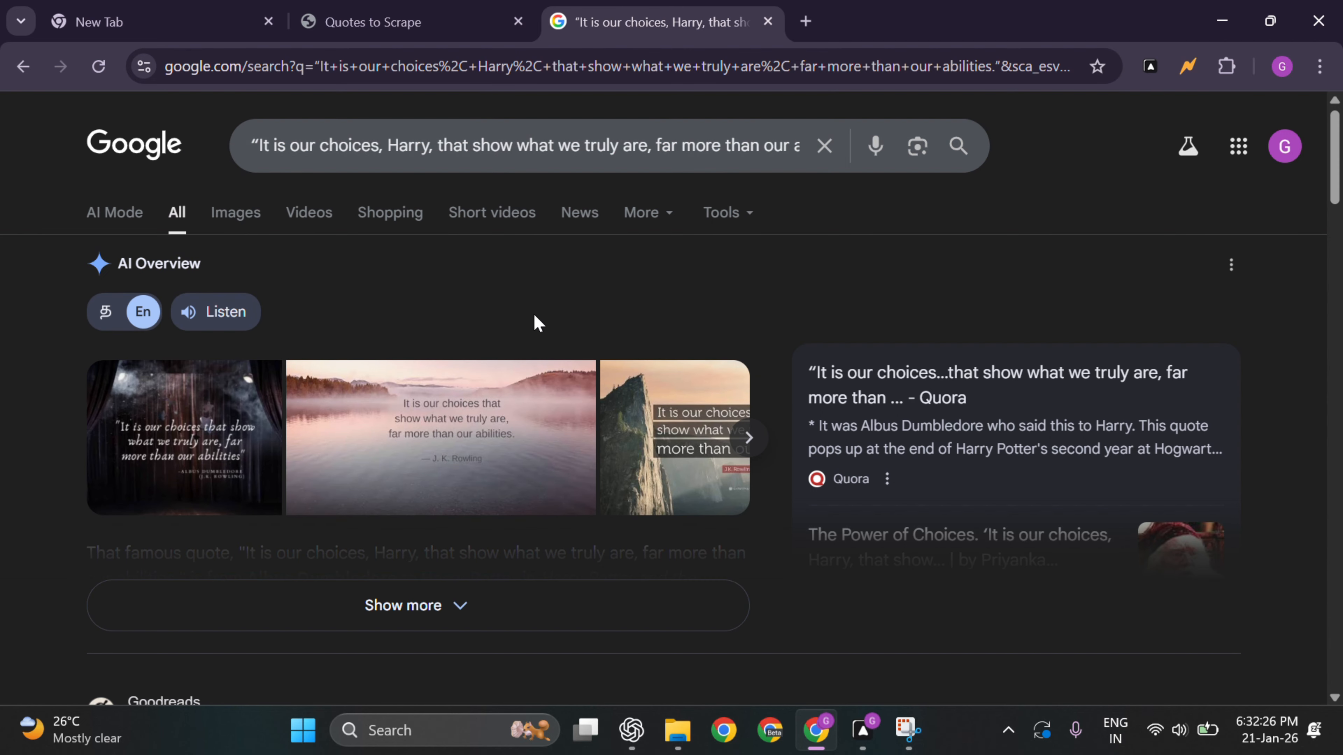
Expand the AI Overview in the Google results and compare the searched text with the second quote on the Quotes to Scrape page.
scroll(475, 429, "down", 2)
scroll(475, 430, "down", 1)
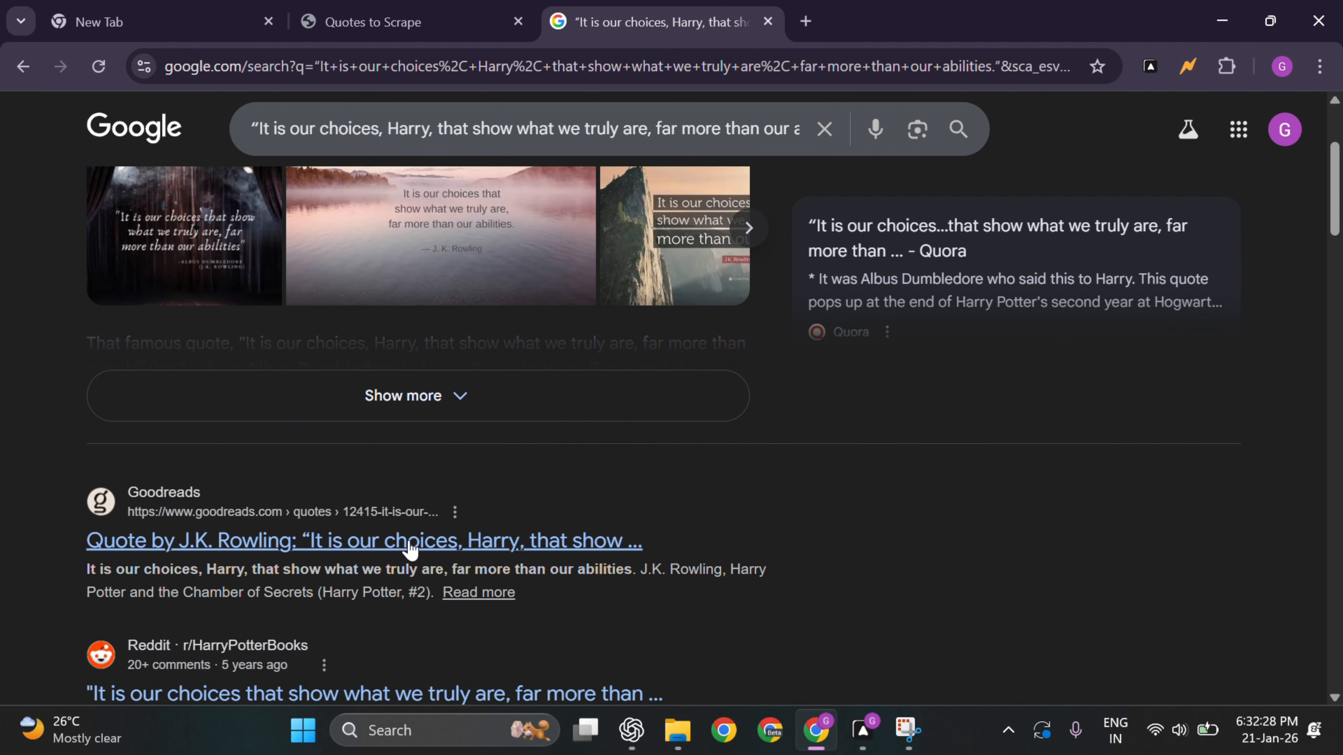
left_click(464, 405)
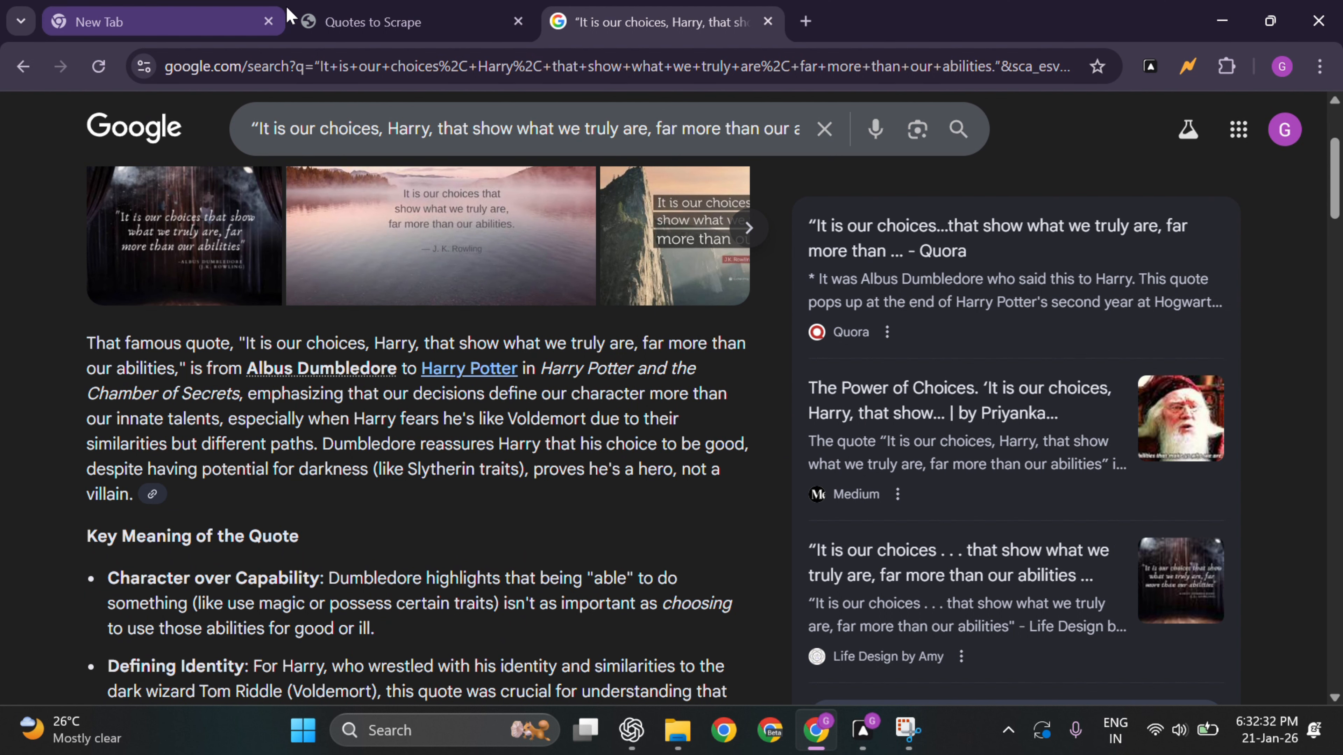
left_click(397, 38)
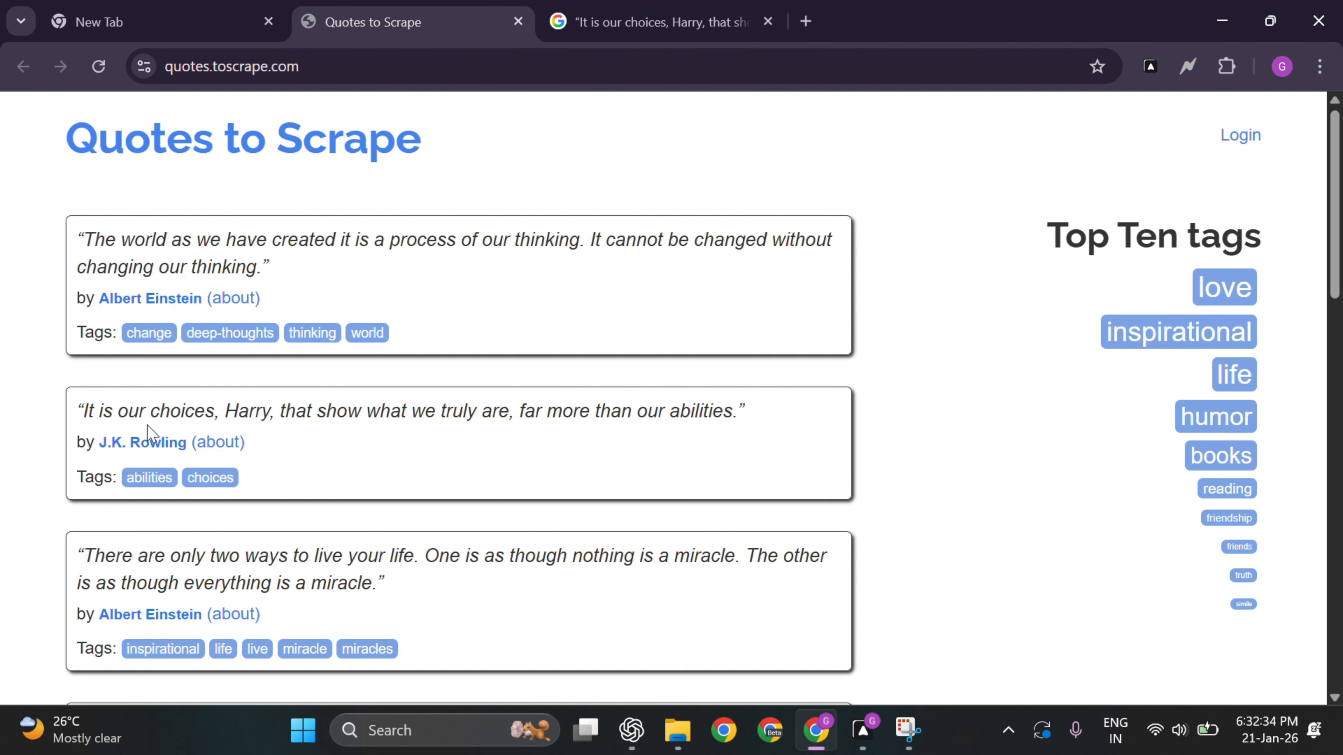
left_click_drag(81, 409, 425, 425)
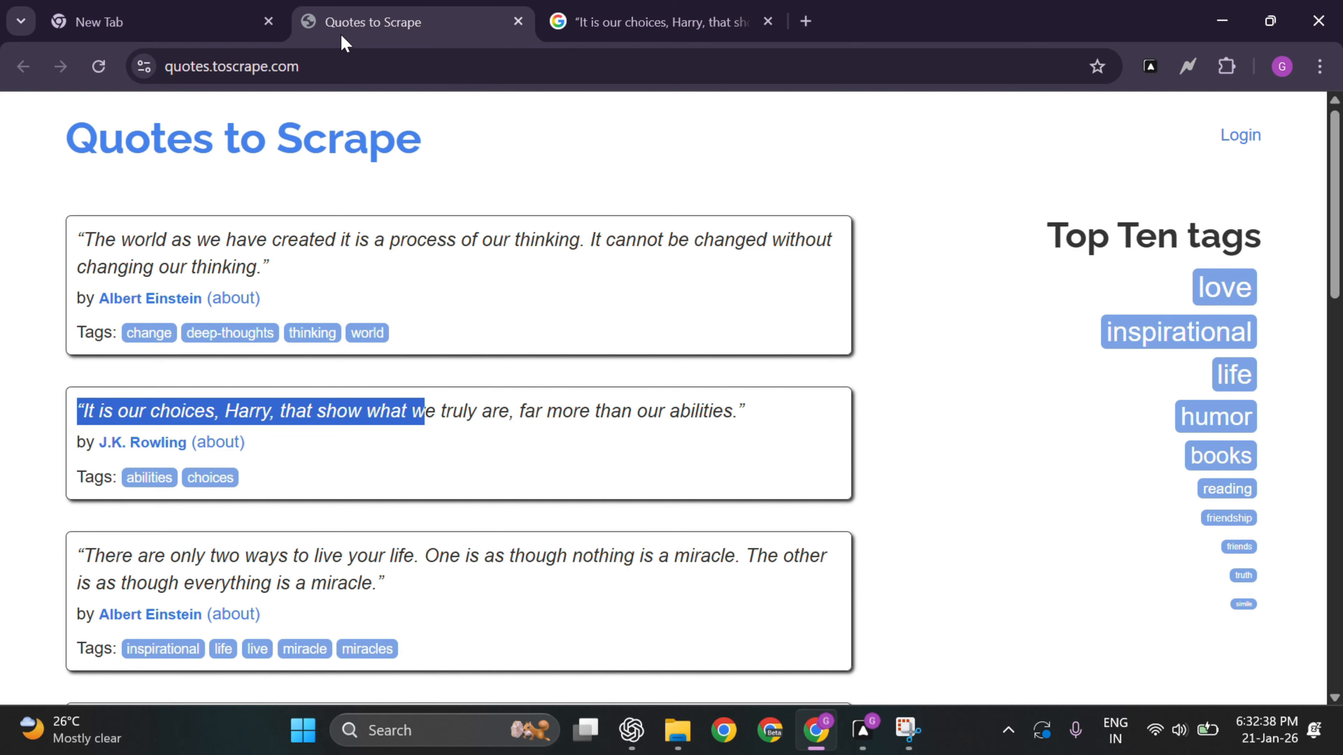
key("ctrl+Tab")
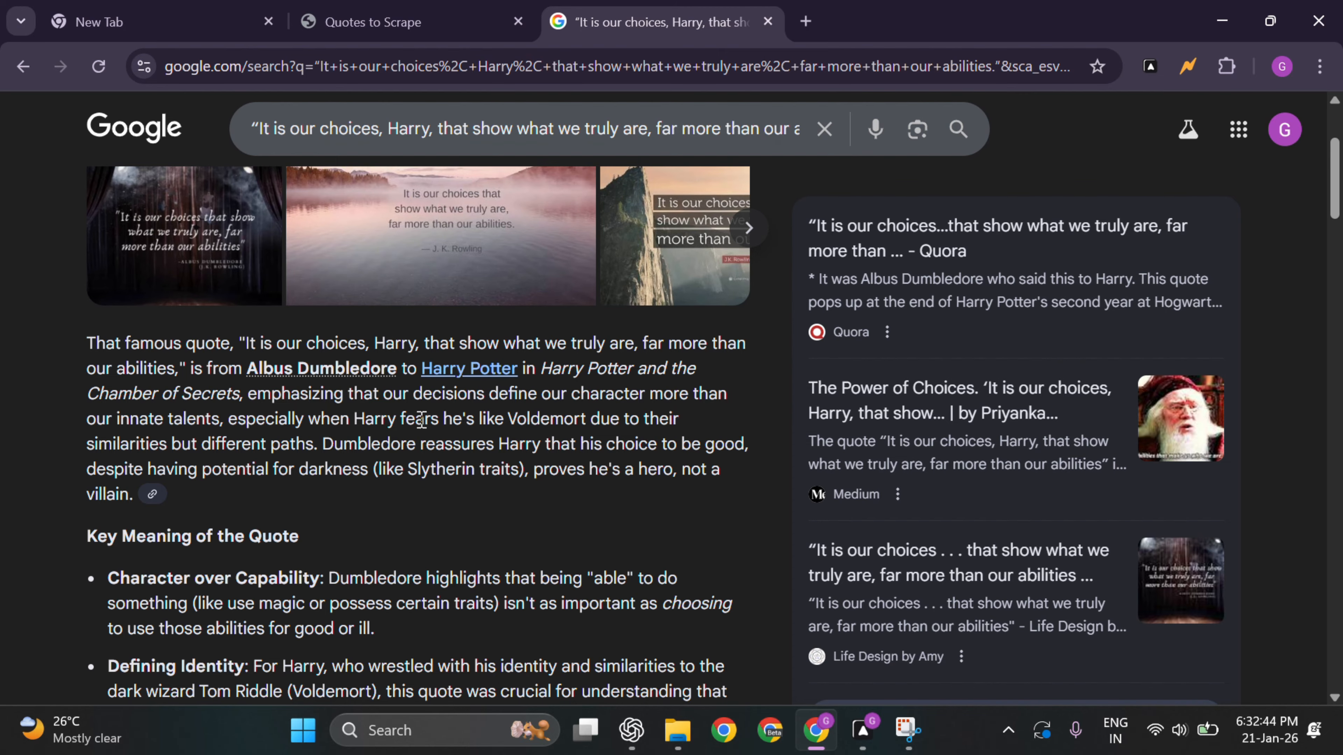
Look through the AI Overview and the Google search results for the pasted quote.
scroll(439, 421, "down", 8)
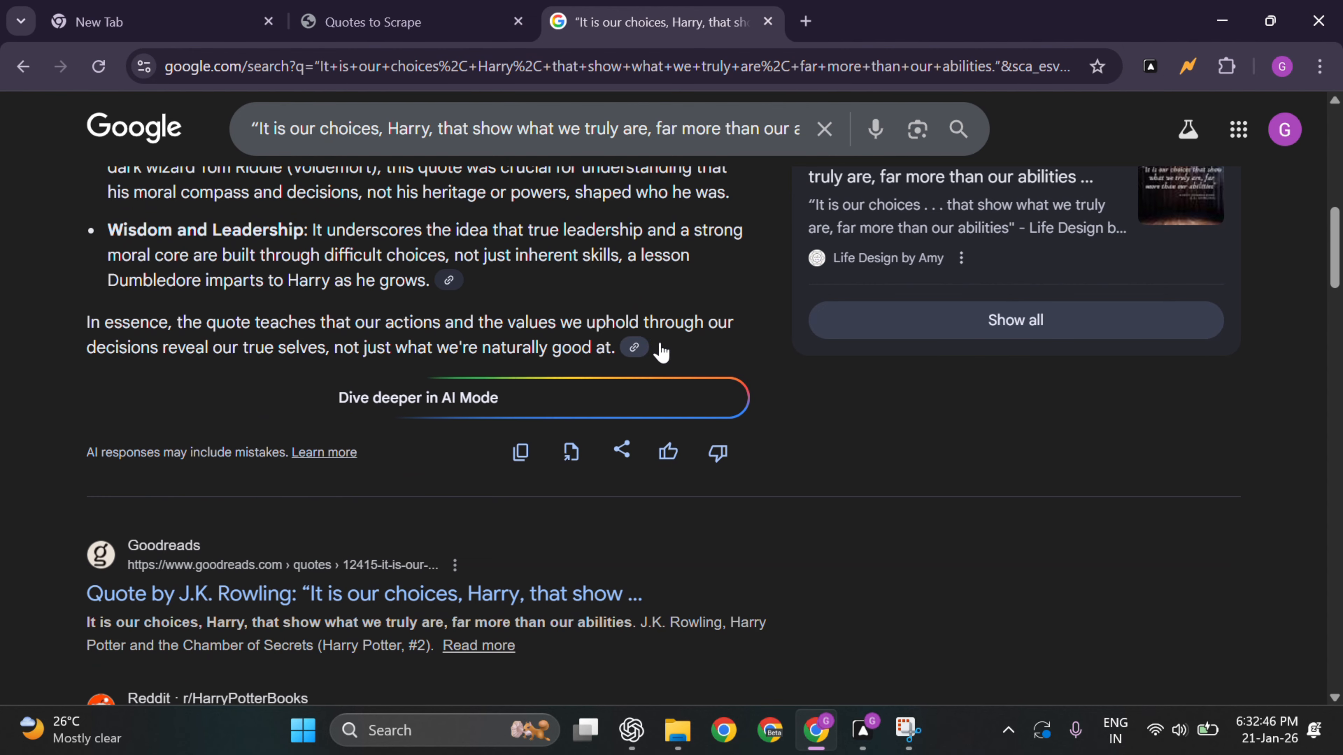
scroll(359, 450, "down", 8)
scroll(495, 354, "up", 12)
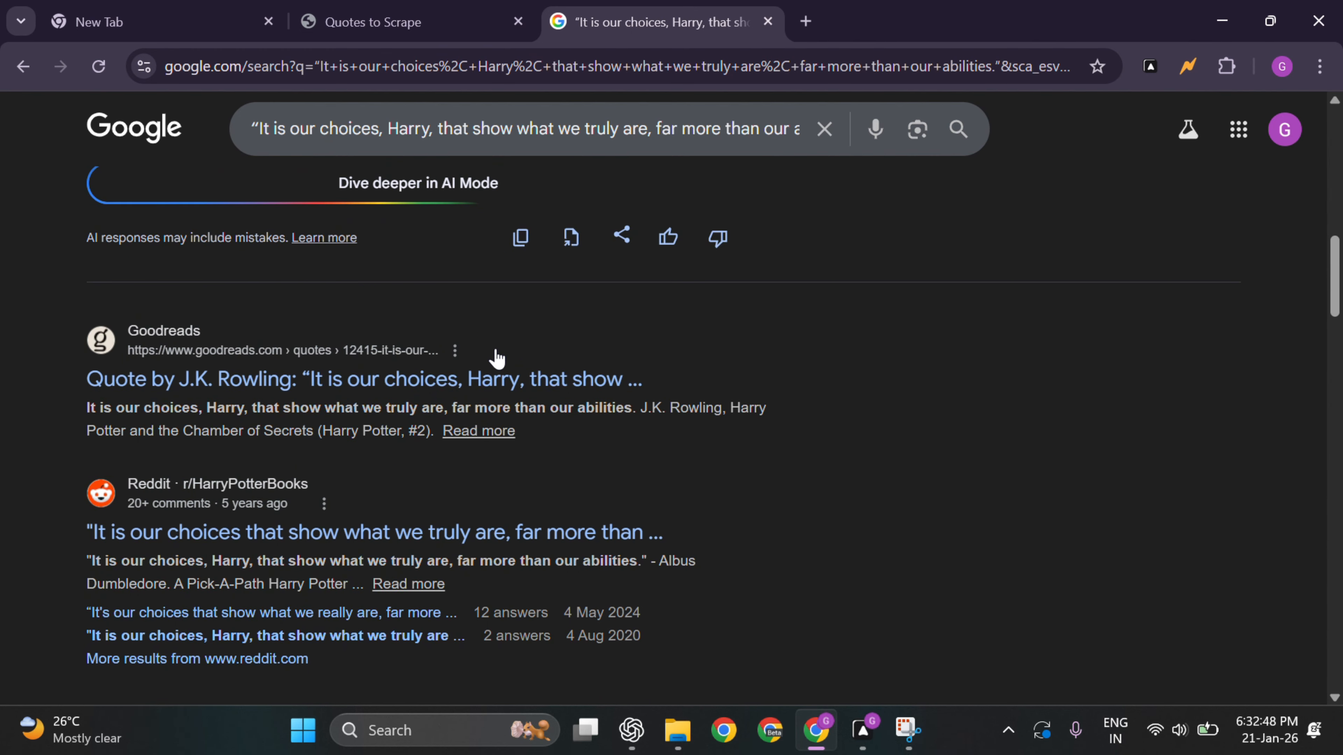
scroll(494, 354, "down", 8)
scroll(494, 353, "down", 3)
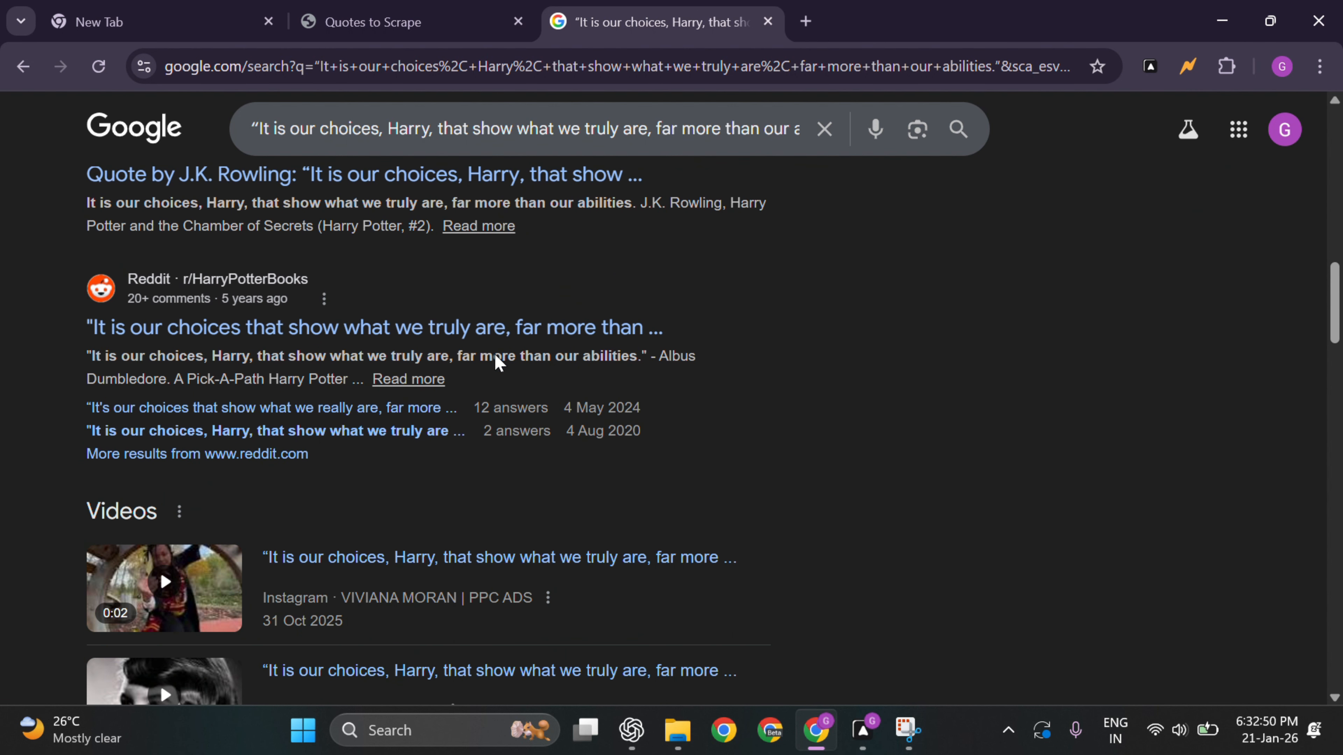
scroll(494, 354, "up", 12)
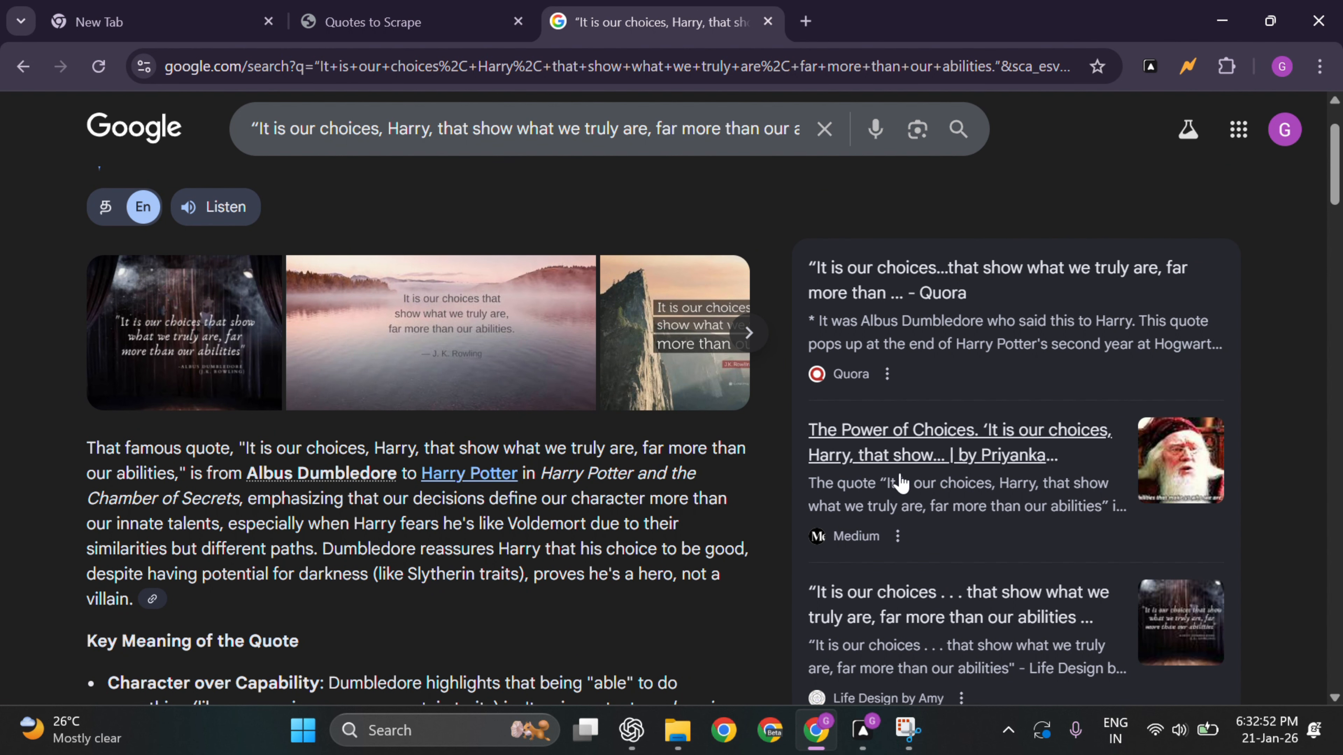